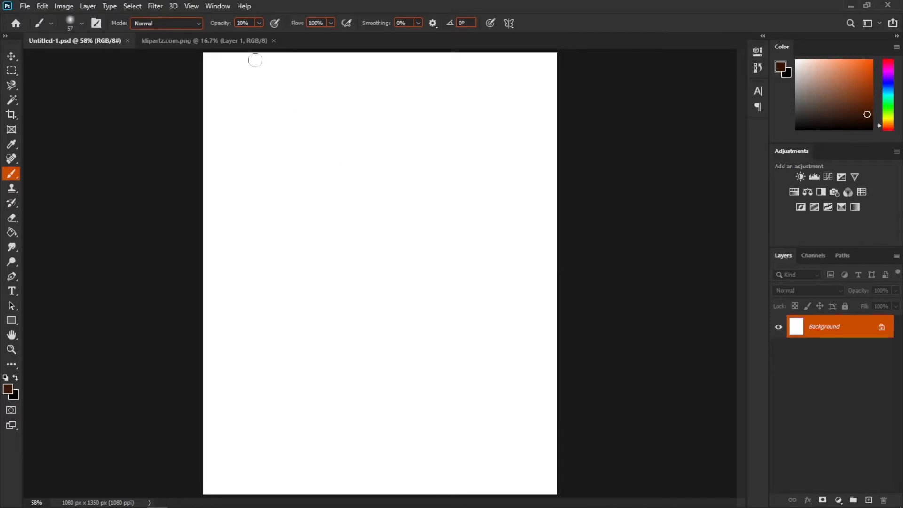
# - Drag the wooden table image from its tab into the Untitled document
pyautogui.click(248, 41)
pyautogui.click(11, 56)
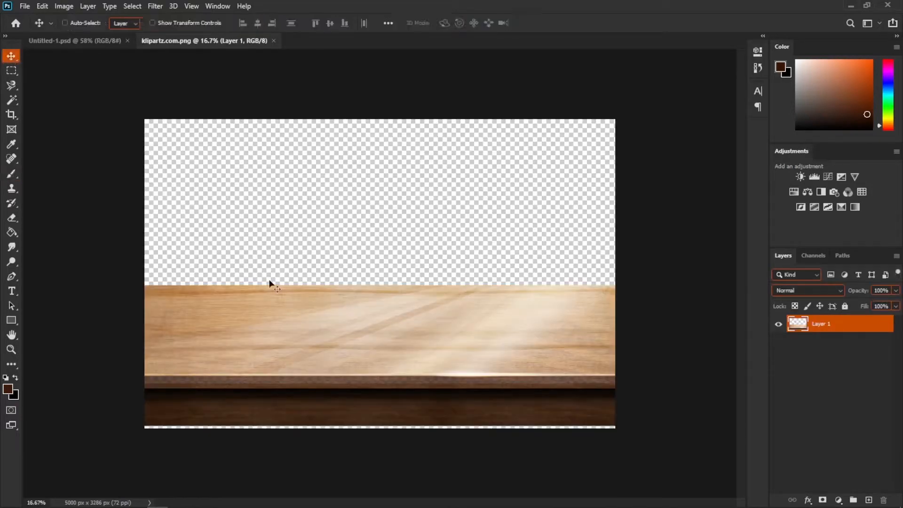
pyautogui.moveTo(347, 348); pyautogui.dragTo(385, 372)
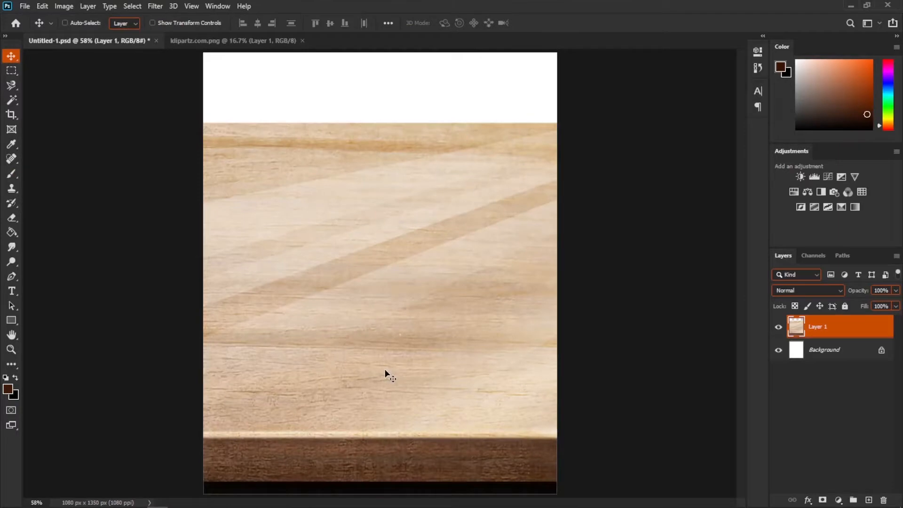
# - Convert the table layer to a smart object and scale it down to sit along the bottom of the canvas
pyautogui.rightClick(829, 332)
pyautogui.click(754, 187)
pyautogui.scroll(-2, 429, 325)
pyautogui.scroll(-2, 429, 325)
pyautogui.hotkey('ctrl', 't')
pyautogui.moveTo(688, 214); pyautogui.dragTo(326, 324)
pyautogui.moveTo(281, 365); pyautogui.dragTo(468, 332)
pyautogui.hotkey('ctrl', '+')
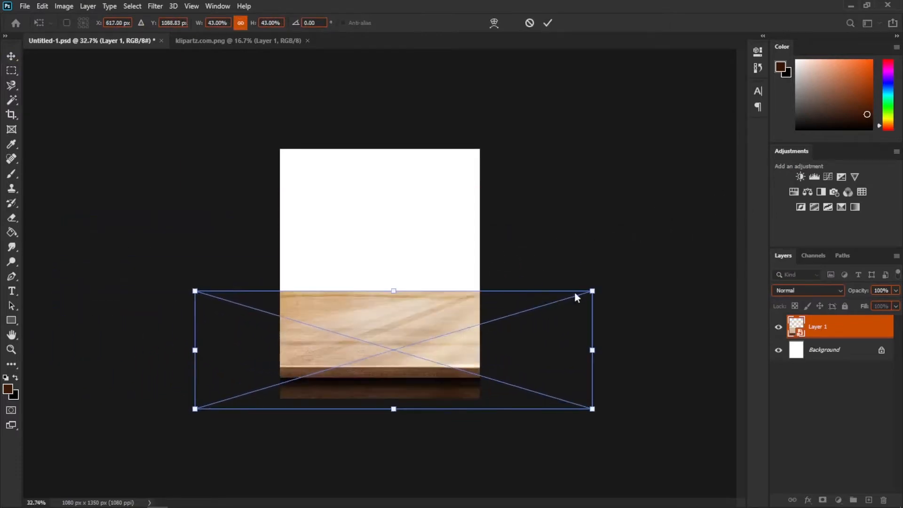
pyautogui.moveTo(592, 289); pyautogui.dragTo(497, 320)
pyautogui.hotkey('ctrl', '+')
pyautogui.moveTo(534, 359); pyautogui.dragTo(548, 362)
# - Apply a Perspective transform to the table's top edge and commit it
pyautogui.rightClick(368, 371)
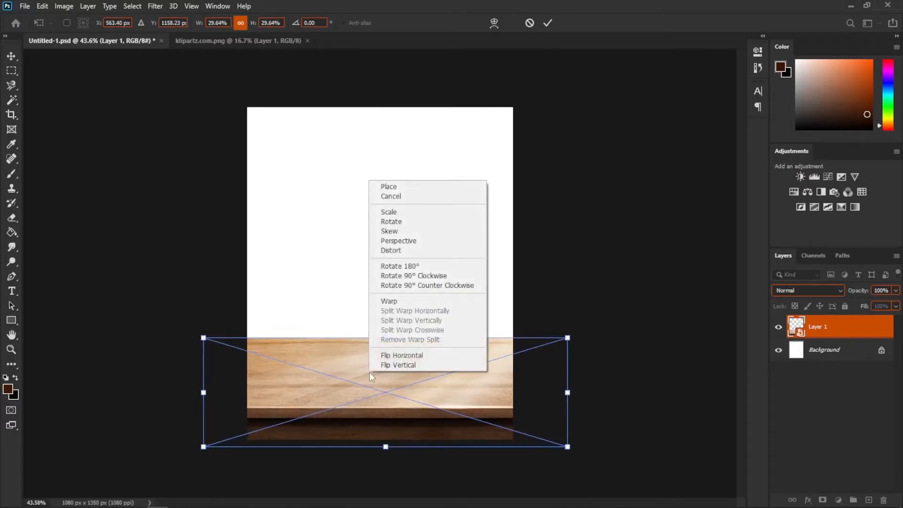
pyautogui.click(400, 251)
pyautogui.moveTo(386, 338); pyautogui.dragTo(386, 328)
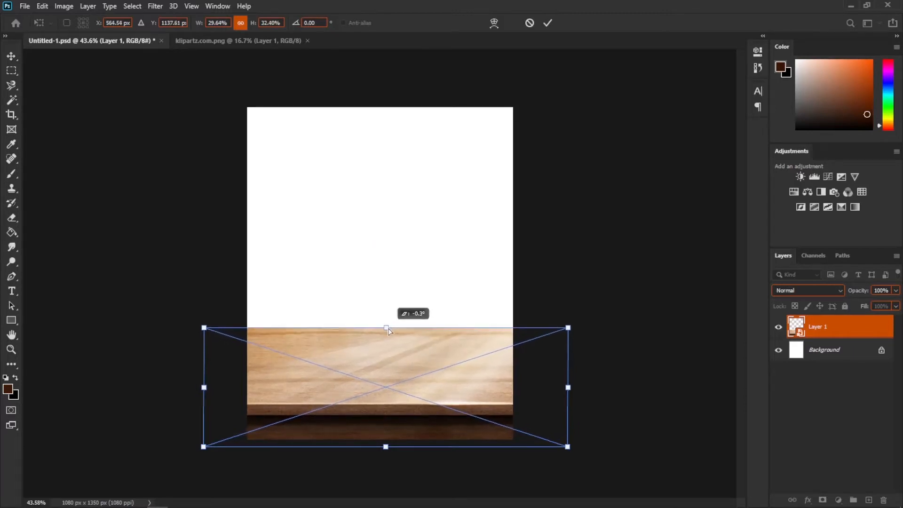
pyautogui.press('Return')
# - Open the old red book photo and unlock its background layer
pyautogui.click(25, 6)
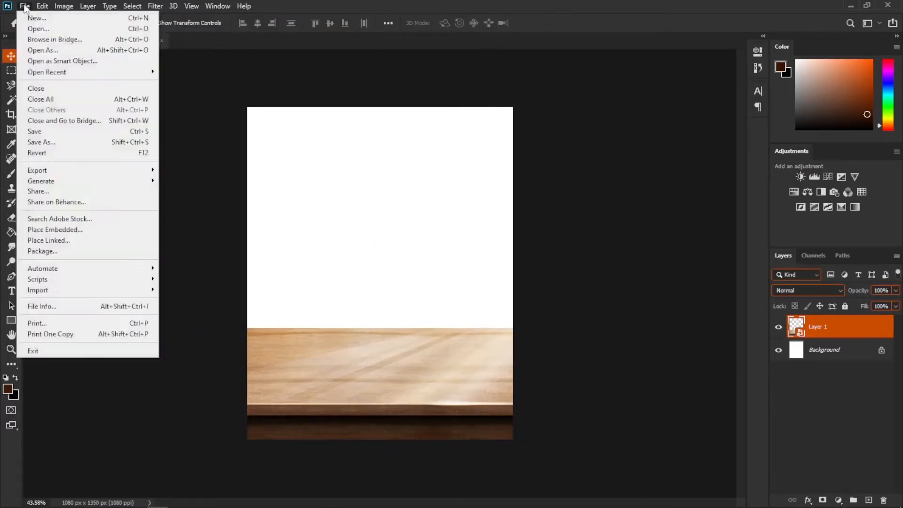
pyautogui.click(22, 26)
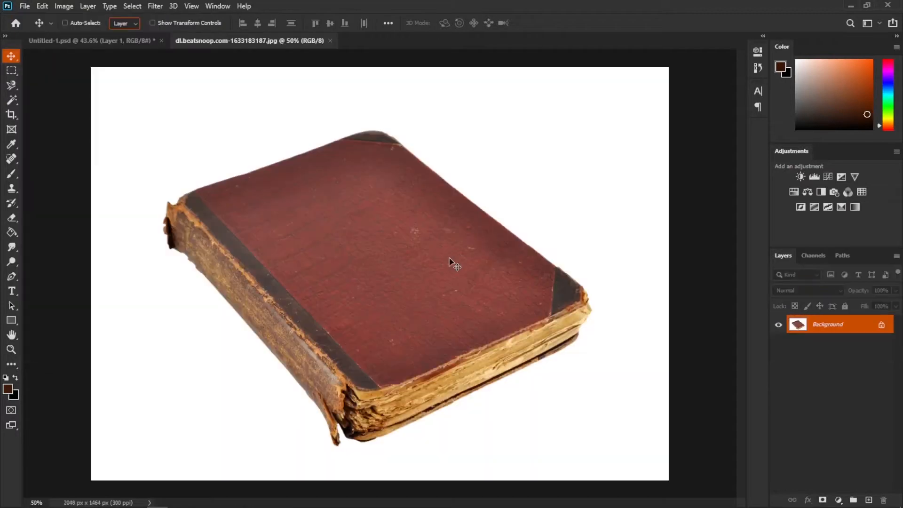
pyautogui.click(882, 326)
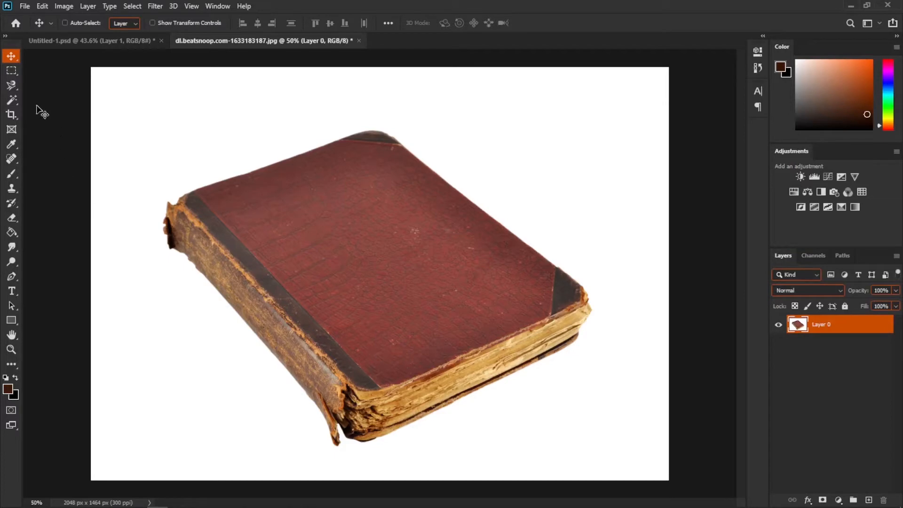
# - Select the white background around the book with the Magic Wand and delete it
pyautogui.click(16, 98)
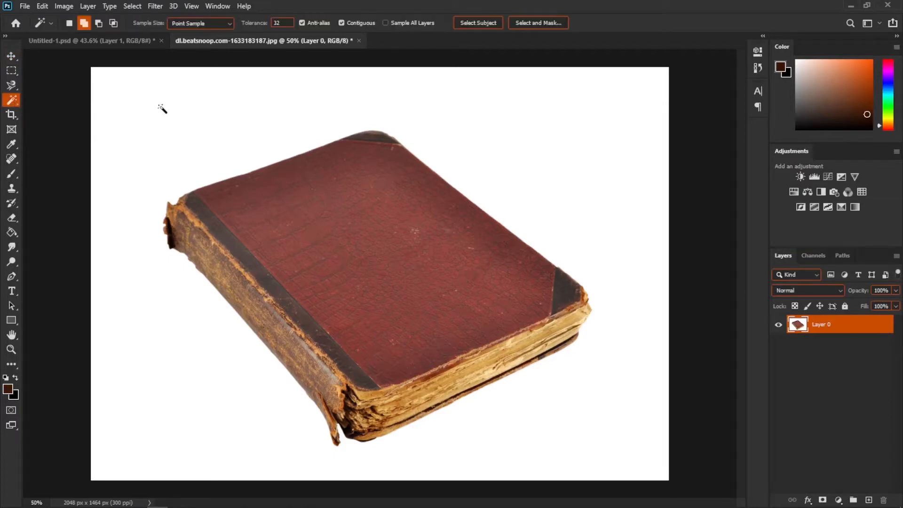
pyautogui.click(430, 125)
pyautogui.press('Delete')
# - Drag the cut-out book into the composition document
pyautogui.press('v')
pyautogui.hotkey('ctrl', '-')
pyautogui.moveTo(361, 264); pyautogui.dragTo(379, 287)
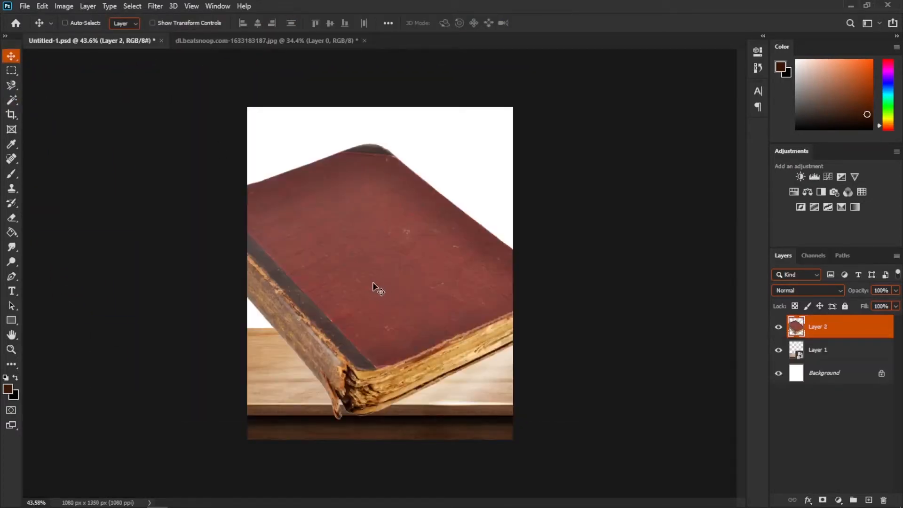
# - Convert the book layer to a smart object and rename it Book
pyautogui.rightClick(835, 322)
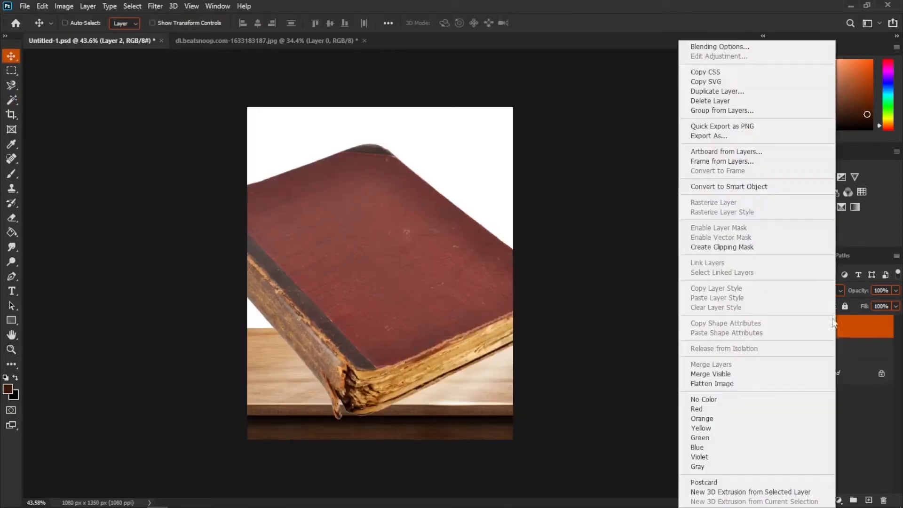
pyautogui.click(742, 188)
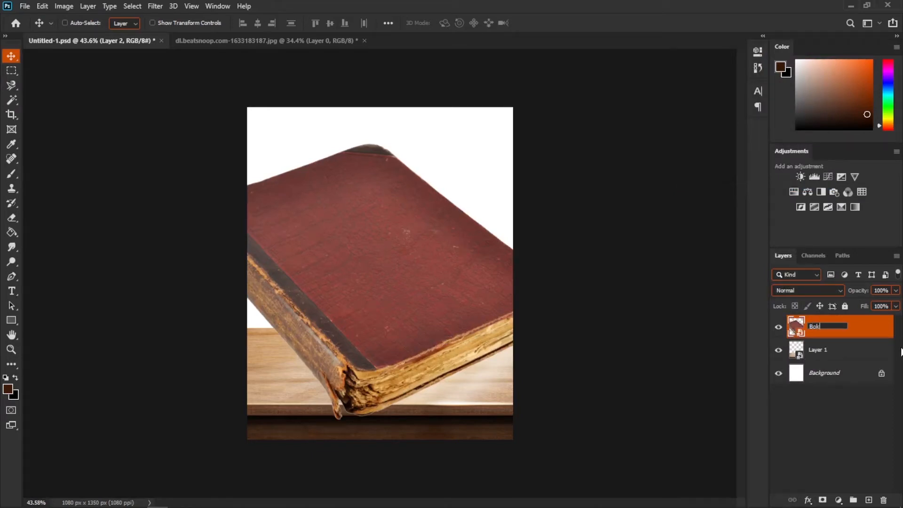
pyautogui.write('ok')
pyautogui.press('Return')
# - Scale the book down to about 45% and place it on the table
pyautogui.hotkey('ctrl', 't')
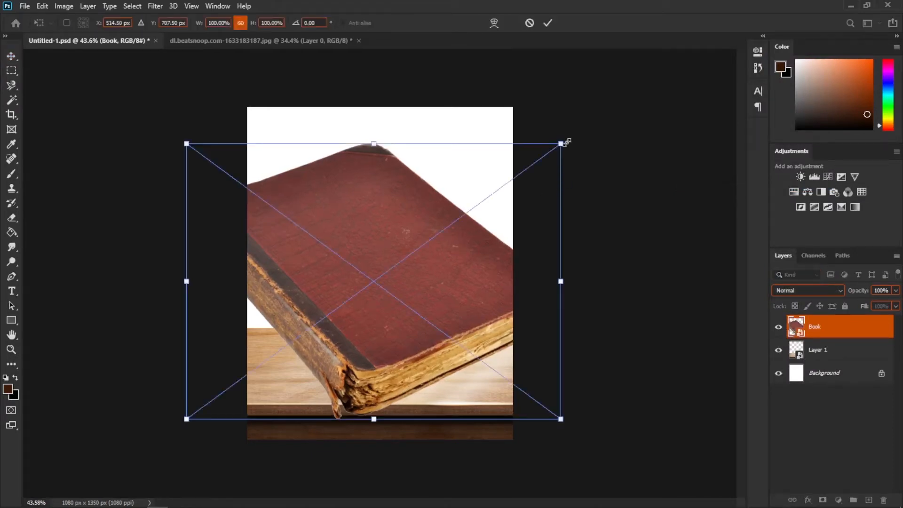
pyautogui.moveTo(565, 142); pyautogui.dragTo(343, 290)
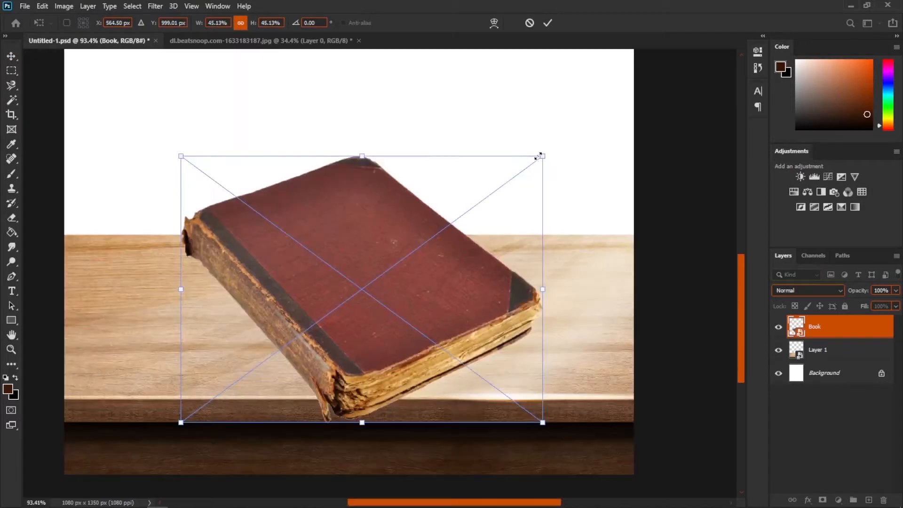
pyautogui.moveTo(540, 155); pyautogui.dragTo(474, 206)
pyautogui.moveTo(439, 244); pyautogui.dragTo(459, 254)
# - Distort the book's bounding box to flatten it onto the table's perspective
pyautogui.rightClick(393, 254)
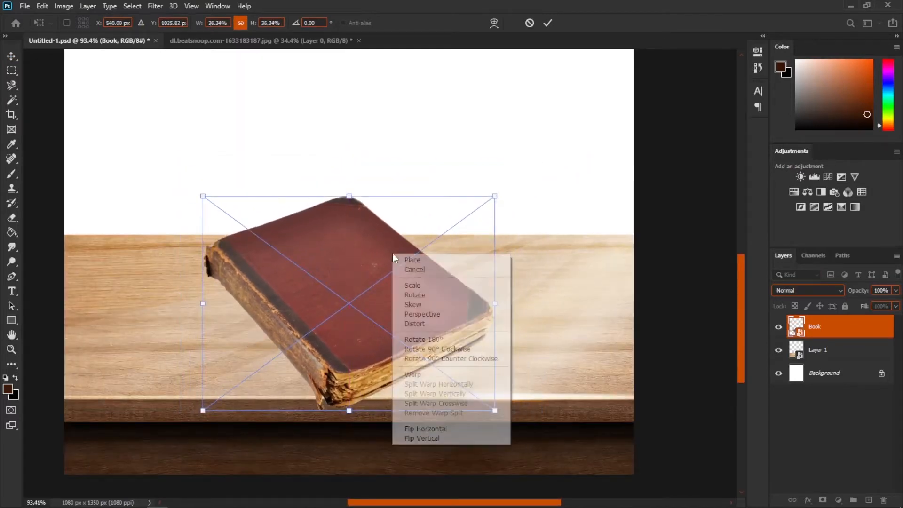
pyautogui.click(422, 324)
pyautogui.moveTo(348, 198); pyautogui.dragTo(347, 255)
pyautogui.moveTo(381, 331); pyautogui.dragTo(383, 309)
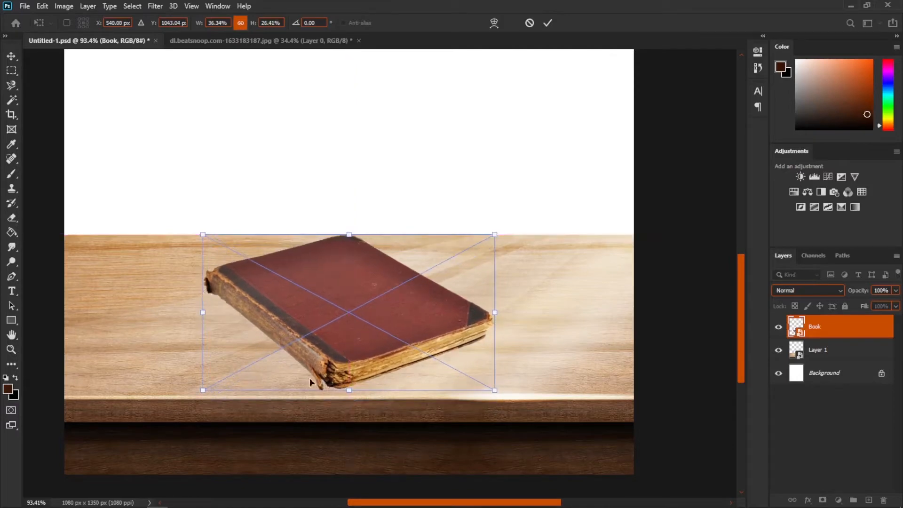
pyautogui.moveTo(203, 390); pyautogui.dragTo(215, 392)
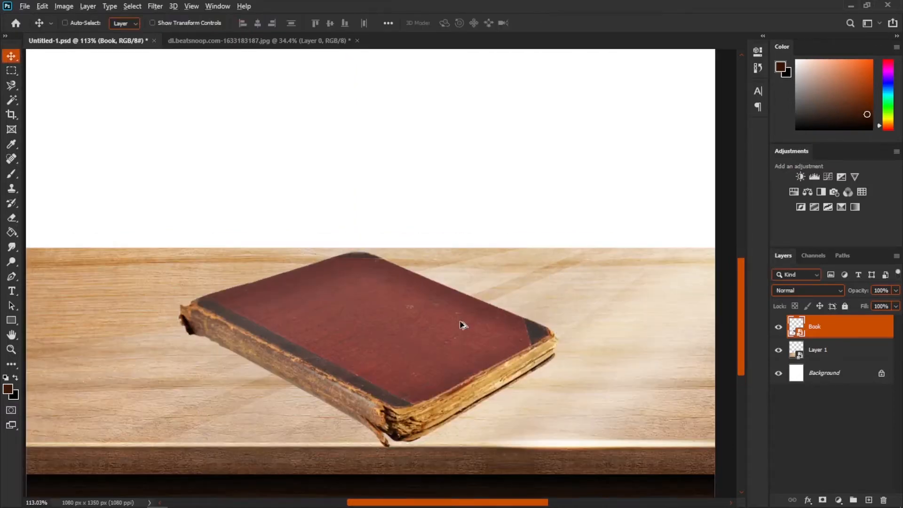
pyautogui.scroll(-1, 431, 351)
pyautogui.scroll(5, 380, 363)
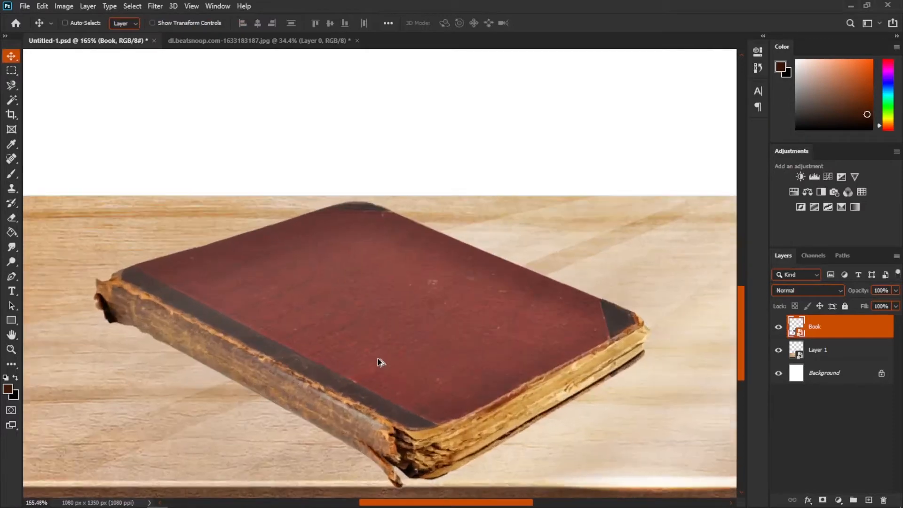
# - Move the book into its final position on the tabletop
pyautogui.moveTo(378, 370); pyautogui.dragTo(421, 211)
pyautogui.scroll(-3, 499, 287)
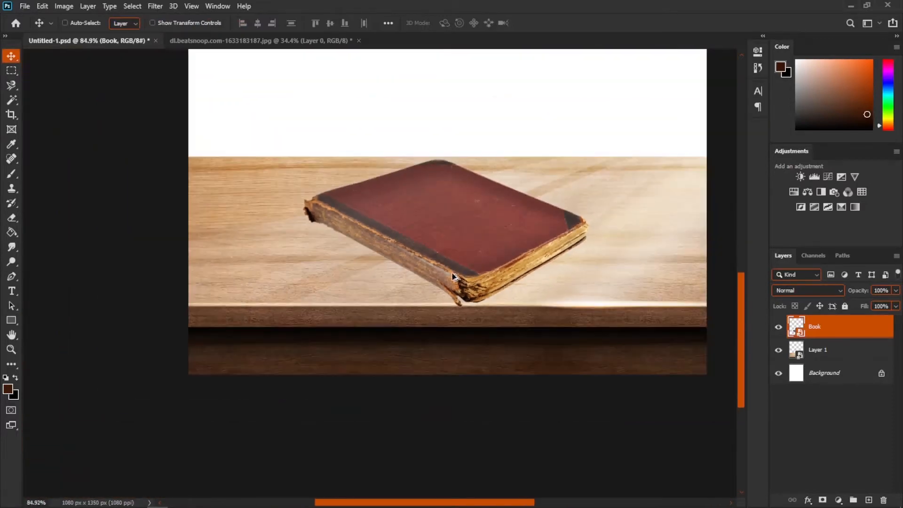
# - Add an Exposure adjustment clipped to the table layer, darken it, and invert its mask
pyautogui.click(825, 360)
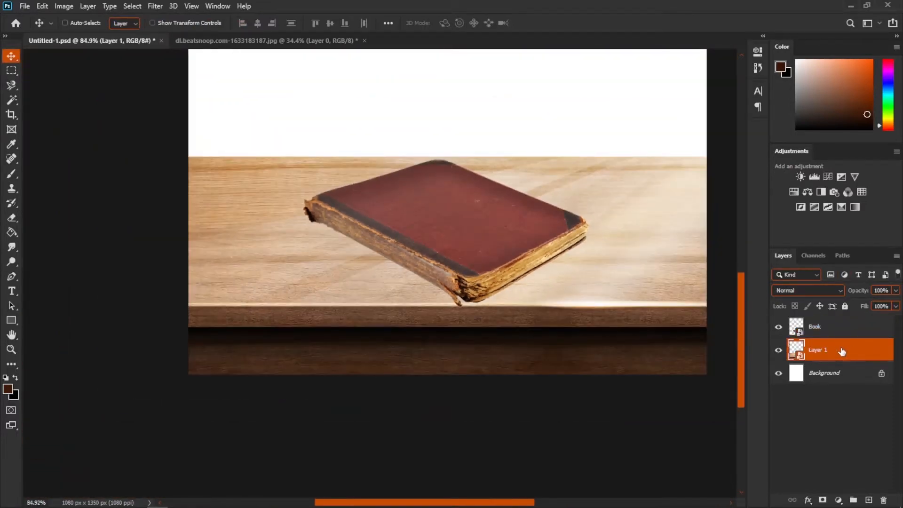
pyautogui.click(842, 178)
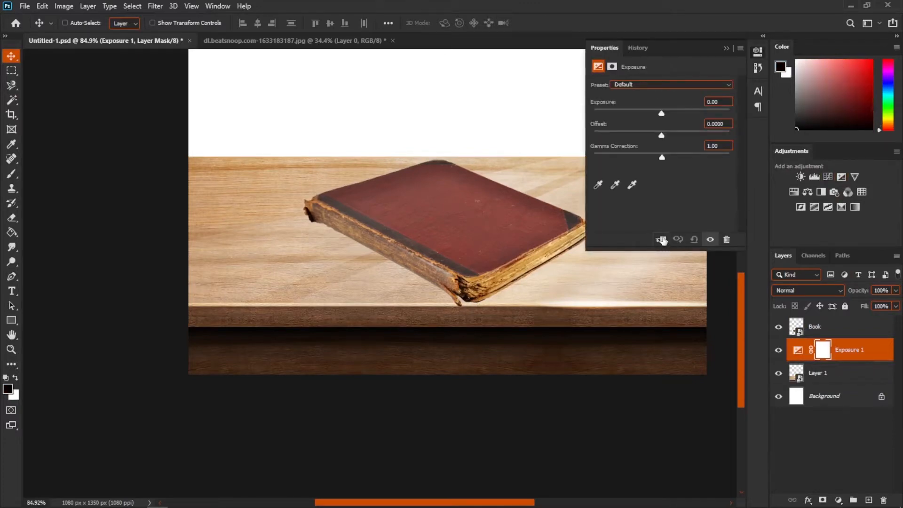
pyautogui.click(662, 240)
pyautogui.moveTo(661, 113); pyautogui.dragTo(555, 115)
pyautogui.hotkey('ctrl', 'i')
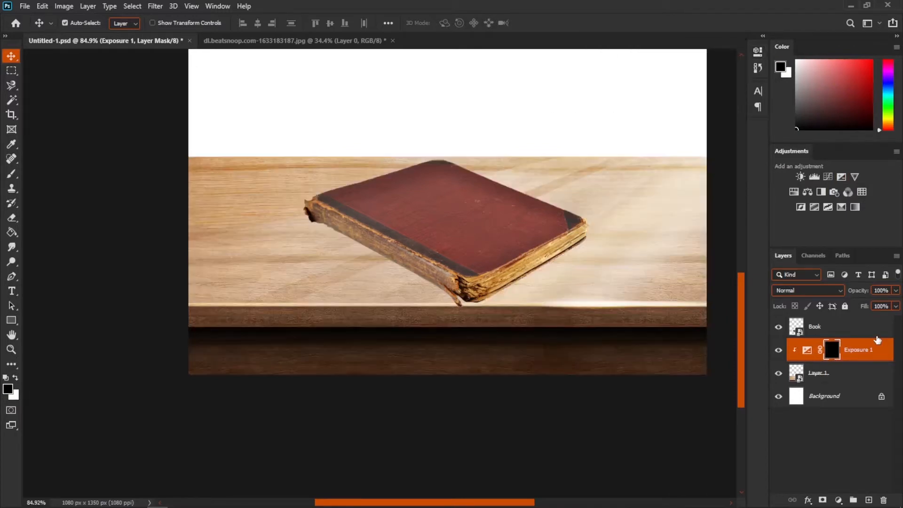
# - Paint a soft shadow beneath the book on the Exposure mask with a 20% opacity brush
pyautogui.click(12, 174)
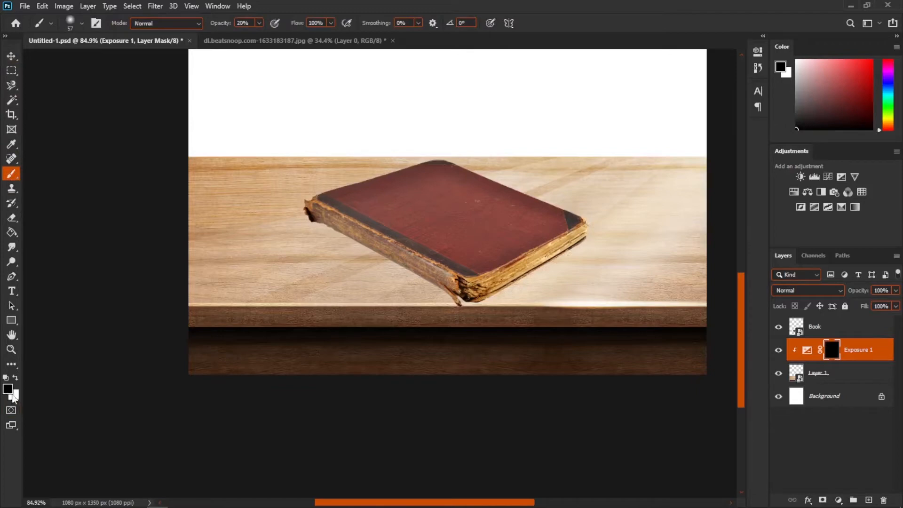
pyautogui.scroll(5, 542, 265)
pyautogui.moveTo(411, 261); pyautogui.dragTo(397, 264)
pyautogui.moveTo(369, 320)
pyautogui.mouseDown()
pyautogui.moveTo(475, 252)
pyautogui.moveTo(537, 235)
pyautogui.mouseUp()
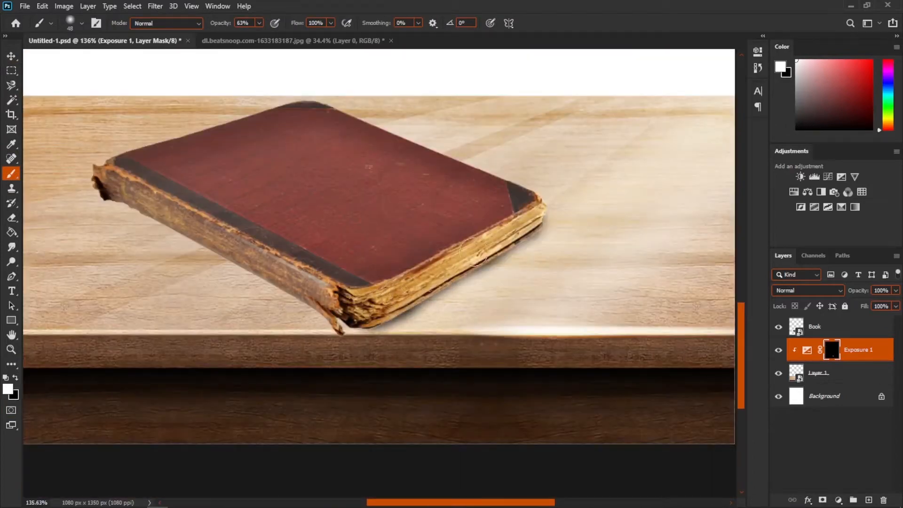
pyautogui.press('2')
pyautogui.moveTo(437, 264); pyautogui.dragTo(367, 324)
pyautogui.click(15, 377)
pyautogui.moveTo(529, 268); pyautogui.dragTo(447, 310)
pyautogui.scroll(4, 598, 250)
pyautogui.press('x')
pyautogui.moveTo(301, 351)
pyautogui.mouseDown()
pyautogui.moveTo(443, 267)
pyautogui.moveTo(330, 336)
pyautogui.mouseUp()
pyautogui.scroll(-4, 583, 269)
pyautogui.moveTo(312, 303)
pyautogui.mouseDown()
pyautogui.moveTo(226, 260)
pyautogui.moveTo(113, 244)
pyautogui.mouseUp()
pyautogui.scroll(-2, 423, 301)
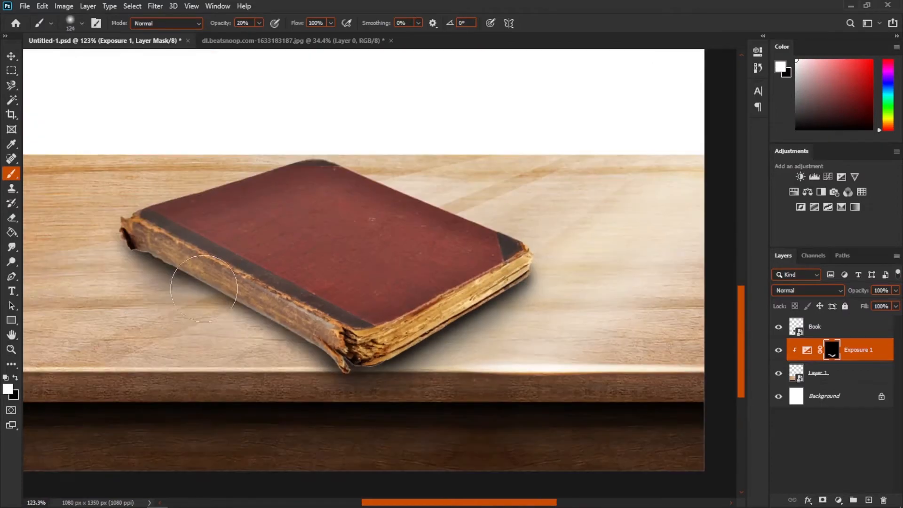
pyautogui.press('x')
# - Add an Exposure adjustment clipped to the Book layer and invert its mask
pyautogui.scroll(4, 418, 348)
pyautogui.click(815, 327)
pyautogui.click(842, 177)
pyautogui.hotkey('ctrl', 'i')
pyautogui.press('x')
pyautogui.moveTo(325, 313); pyautogui.dragTo(449, 238)
# - Paint shading along the book's spine and lower edges on the Exposure 2 mask
pyautogui.scroll(3, 442, 236)
pyautogui.moveTo(452, 188)
pyautogui.mouseDown()
pyautogui.moveTo(327, 272)
pyautogui.moveTo(123, 364)
pyautogui.mouseUp()
pyautogui.moveTo(53, 380)
pyautogui.mouseDown()
pyautogui.moveTo(182, 363)
pyautogui.moveTo(527, 410)
pyautogui.mouseUp()
pyautogui.scroll(-3, 182, 363)
pyautogui.moveTo(156, 206); pyautogui.dragTo(522, 407)
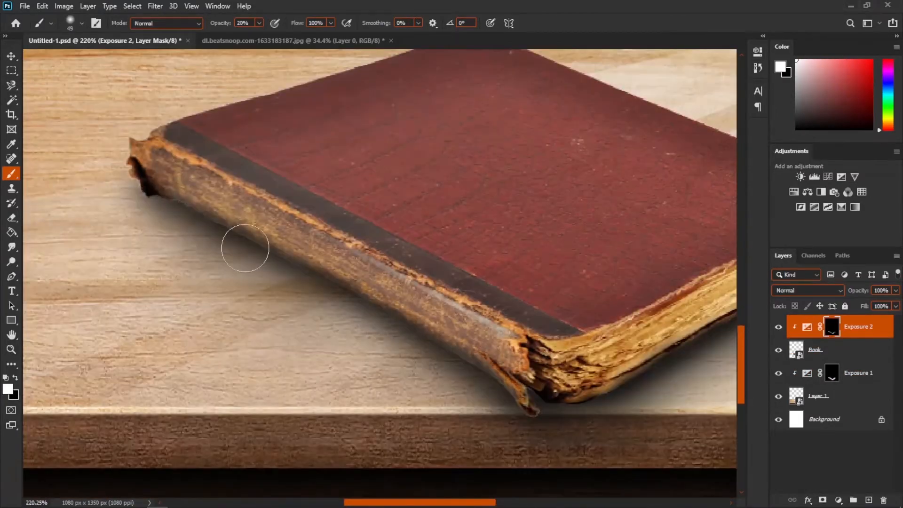
pyautogui.moveTo(244, 248); pyautogui.dragTo(513, 384)
pyautogui.press('x')
pyautogui.keyDown('ctrl'); pyautogui.click(191, 208); pyautogui.keyUp('ctrl')
pyautogui.press('x')
pyautogui.scroll(3, 377, 301)
pyautogui.click(847, 328)
pyautogui.moveTo(489, 325); pyautogui.dragTo(258, 419)
# - Select the Exposure 1 layer and save the composition
pyautogui.click(847, 373)
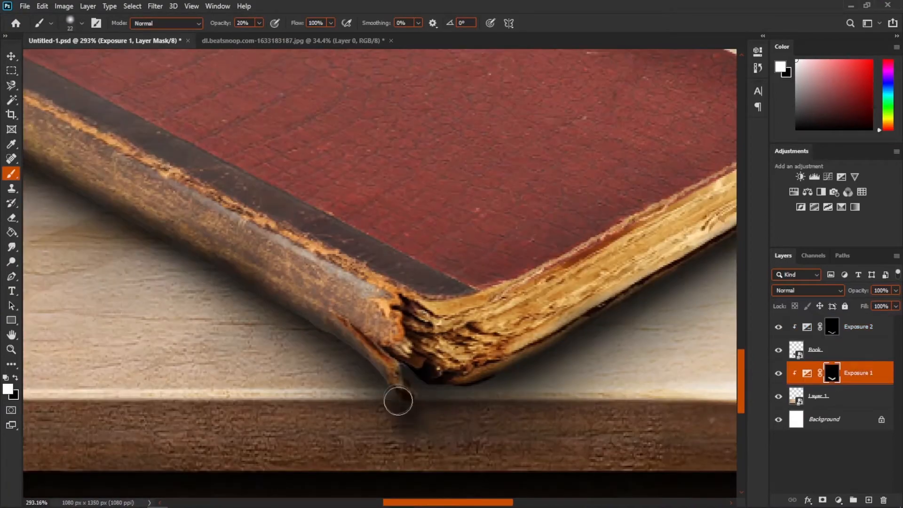
pyautogui.press('x')
pyautogui.hotkey('ctrl', 's')
pyautogui.scroll(-5, 397, 402)
pyautogui.scroll(-3, 458, 328)
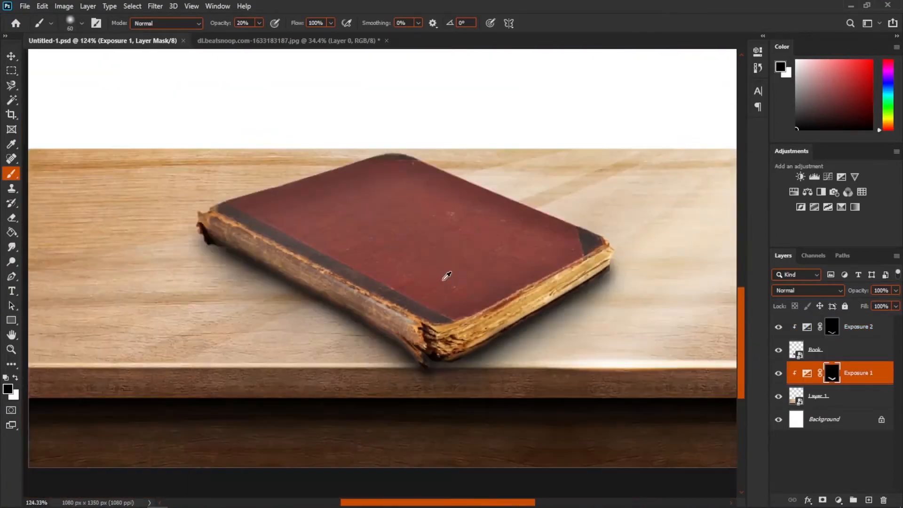
pyautogui.scroll(2, 446, 276)
pyautogui.click(846, 327)
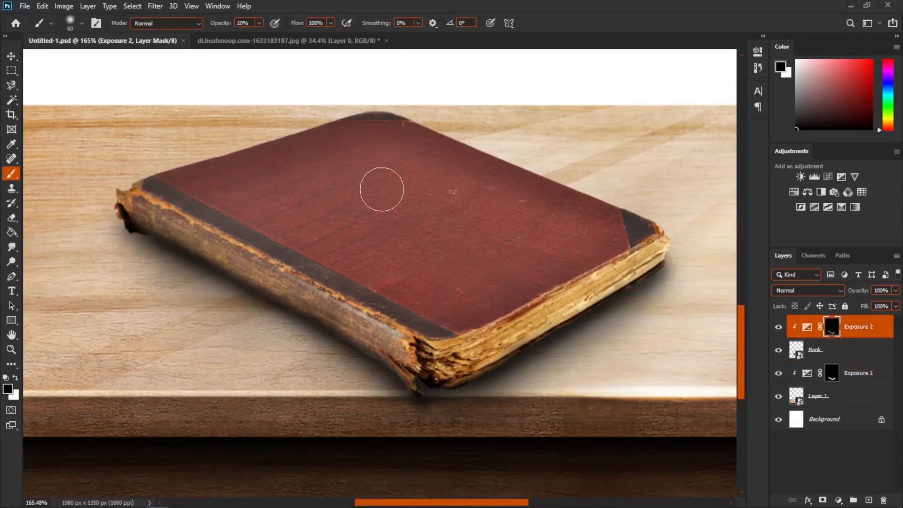
pyautogui.scroll(2, 400, 207)
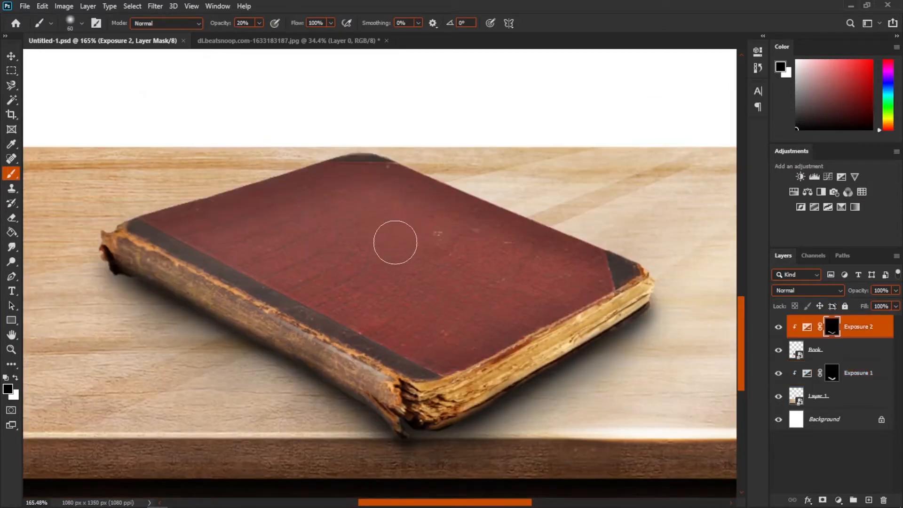
# - Close the book photo document, saving its changes
pyautogui.click(360, 43)
pyautogui.click(387, 41)
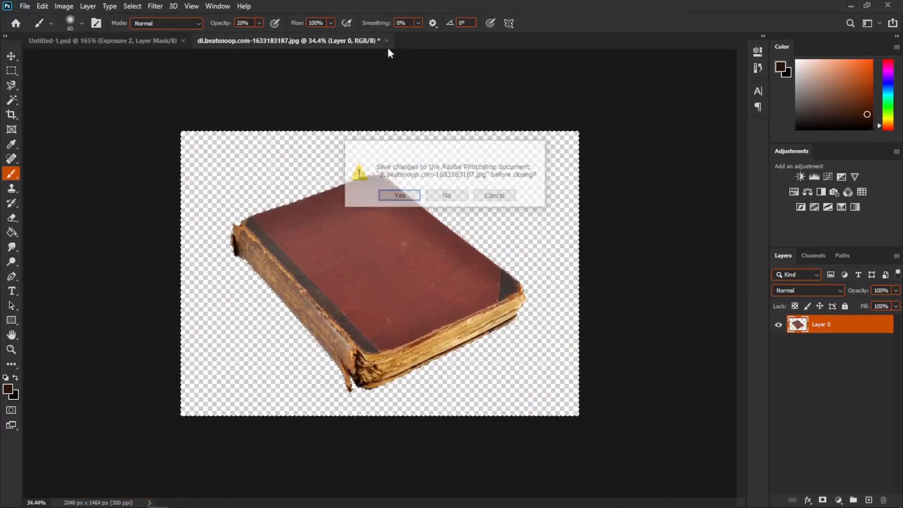
pyautogui.click(398, 194)
pyautogui.scroll(-3, 399, 193)
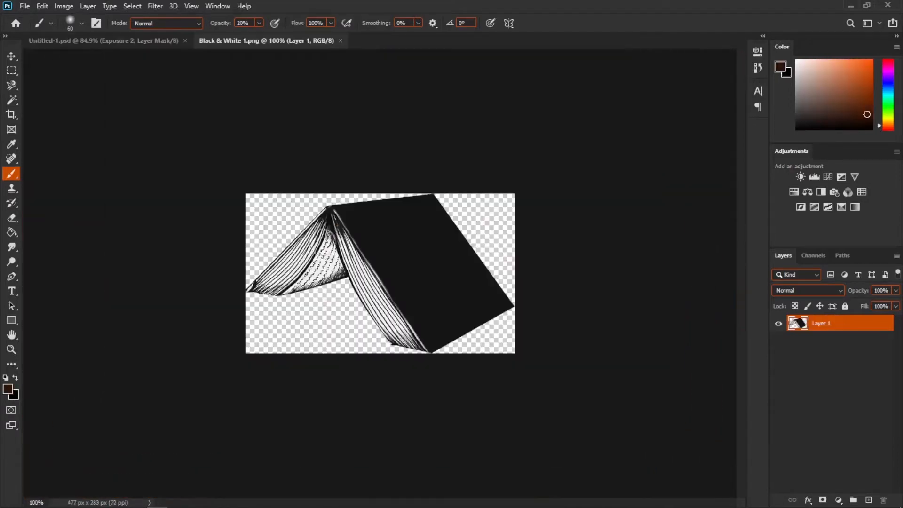
# - Drag the black-and-white open book illustration into the composition on top of the book
pyautogui.click(12, 56)
pyautogui.moveTo(377, 245); pyautogui.dragTo(337, 248)
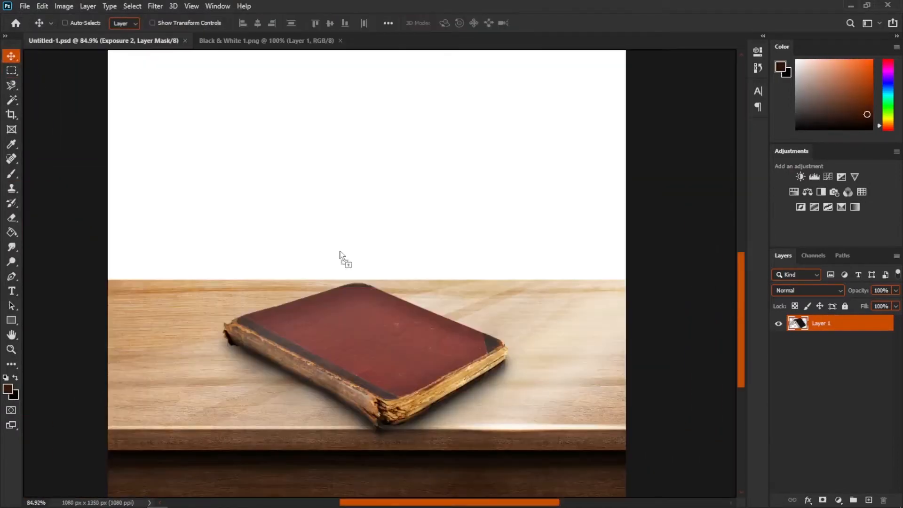
pyautogui.moveTo(360, 289); pyautogui.dragTo(403, 306)
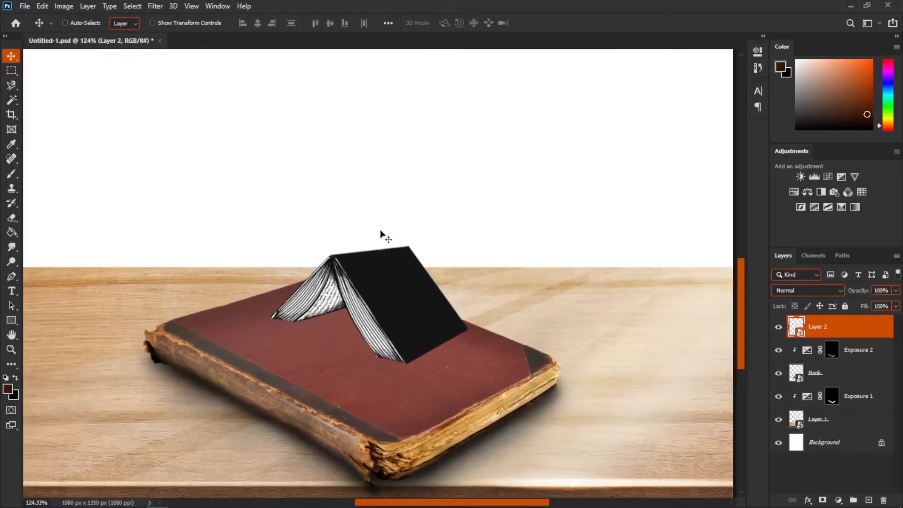
pyautogui.scroll(5, 362, 283)
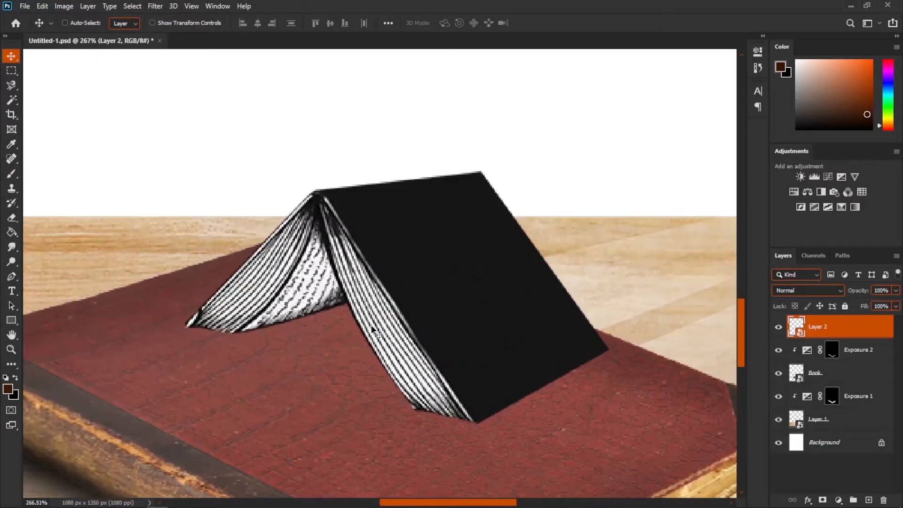
# - Open the asd.png open-book photo and zoom in on its spine with the Pen tool active
pyautogui.click(24, 6)
pyautogui.click(37, 27)
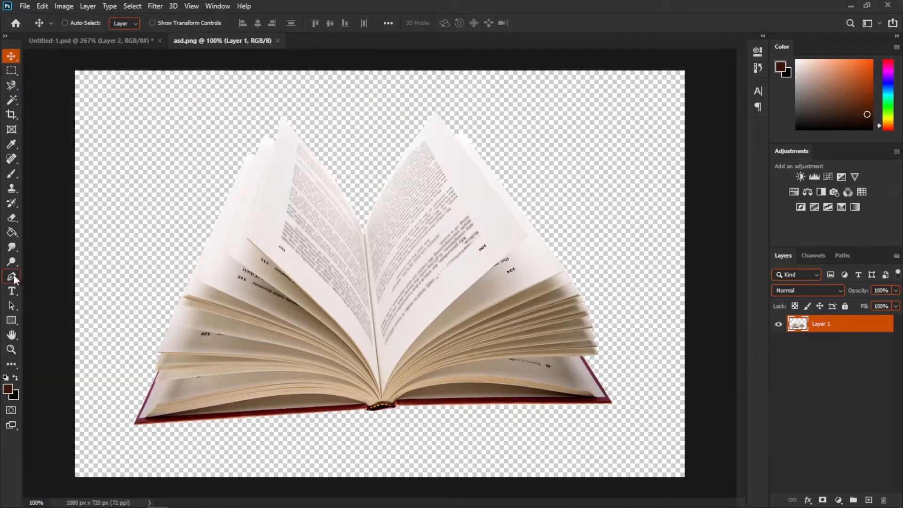
pyautogui.click(12, 277)
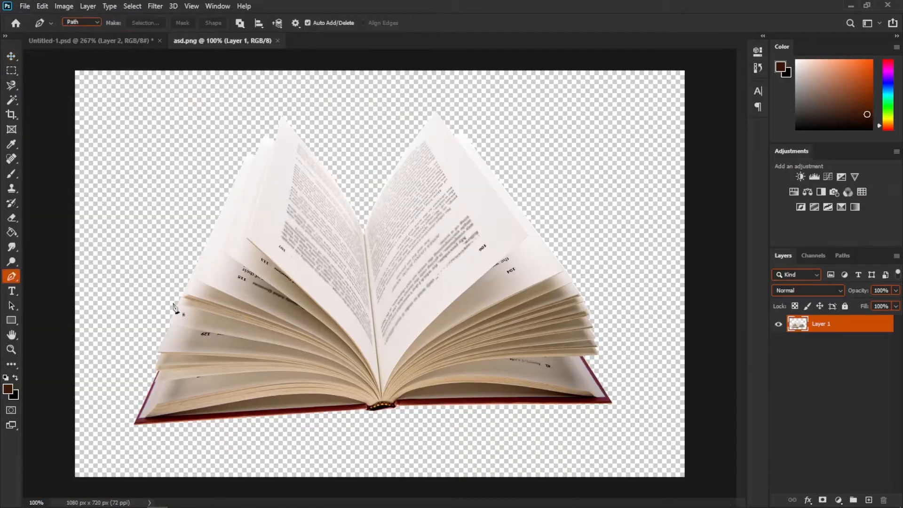
pyautogui.scroll(3, 327, 314)
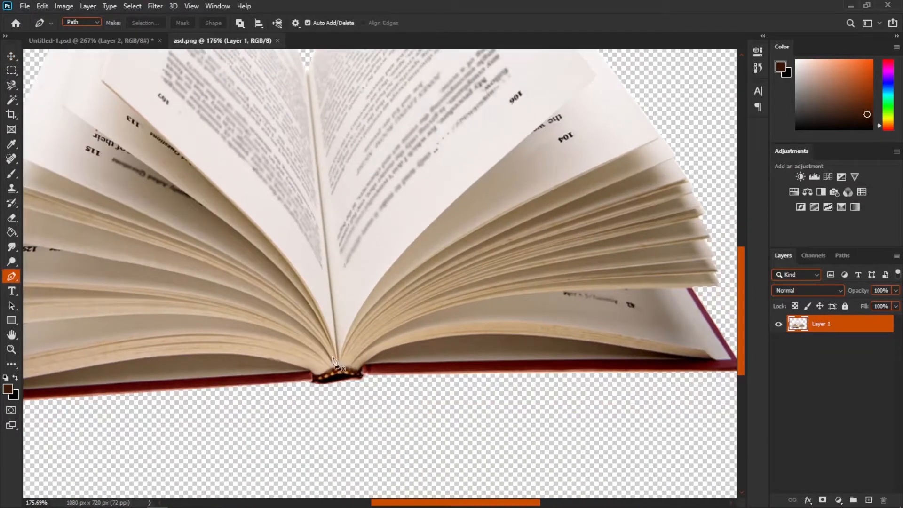
# - Trace a pen path from the spine around the right-hand fan of pages in the open-book photo
pyautogui.moveTo(373, 290); pyautogui.dragTo(317, 296)
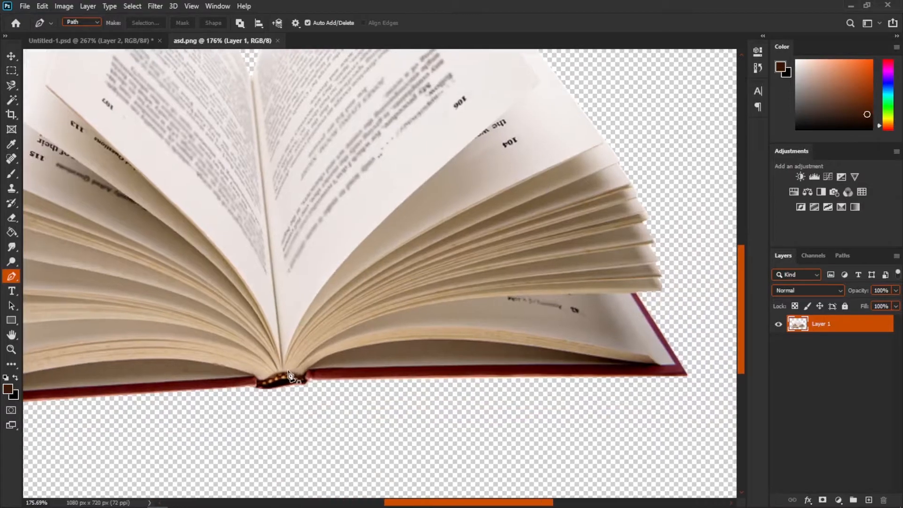
pyautogui.click(284, 368)
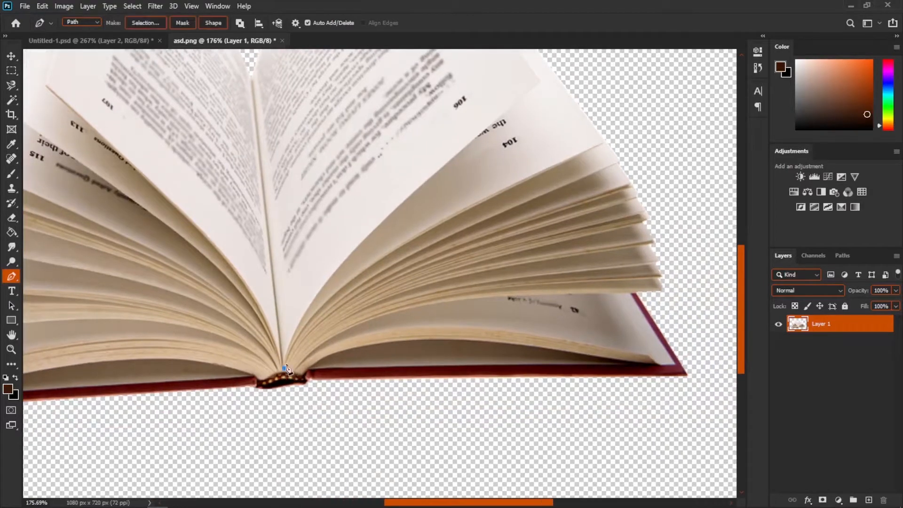
pyautogui.moveTo(371, 267); pyautogui.dragTo(444, 212)
pyautogui.keyDown('alt'); pyautogui.click(365, 268); pyautogui.keyUp('alt')
pyautogui.moveTo(571, 168); pyautogui.dragTo(548, 180)
pyautogui.keyDown('alt'); pyautogui.click(491, 204); pyautogui.keyUp('alt')
pyautogui.click(563, 169)
pyautogui.click(598, 166)
pyautogui.click(642, 205)
pyautogui.click(648, 276)
pyautogui.click(623, 317)
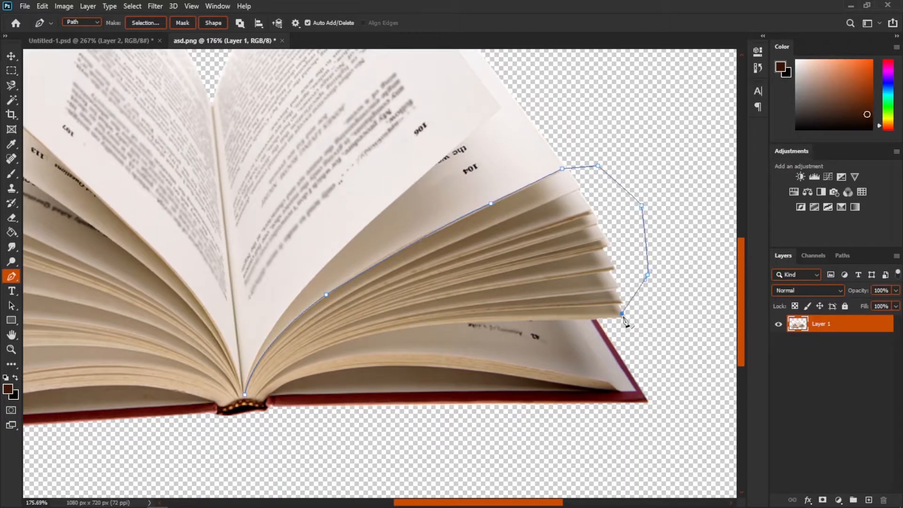
# - Close the pen path with anchor points around the base of the pages near the spine
pyautogui.scroll(3, 360, 414)
pyautogui.moveTo(446, 294); pyautogui.dragTo(401, 303)
pyautogui.moveTo(236, 370); pyautogui.dragTo(183, 427)
pyautogui.keyDown('alt'); pyautogui.click(237, 370); pyautogui.keyUp('alt')
pyautogui.click(219, 390)
pyautogui.click(208, 390)
pyautogui.click(207, 385)
# - Convert the pages path into a selection and copy the selected pages onto a new layer
pyautogui.rightClick(224, 365)
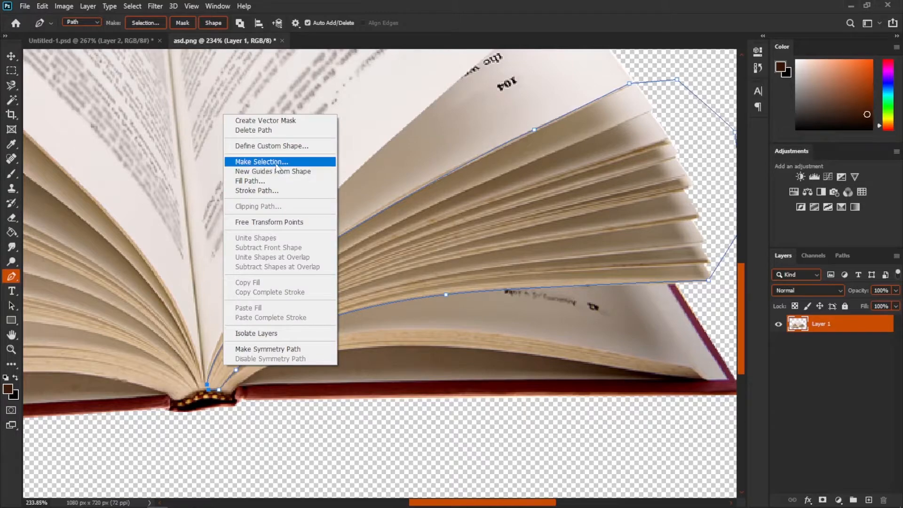
pyautogui.click(276, 163)
pyautogui.click(507, 137)
pyautogui.scroll(-8, 399, 333)
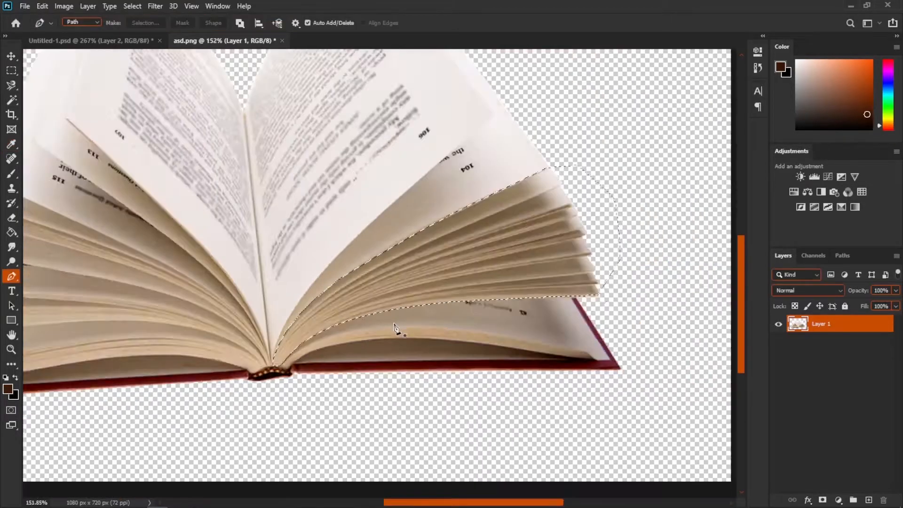
pyautogui.hotkey('ctrl', 'j')
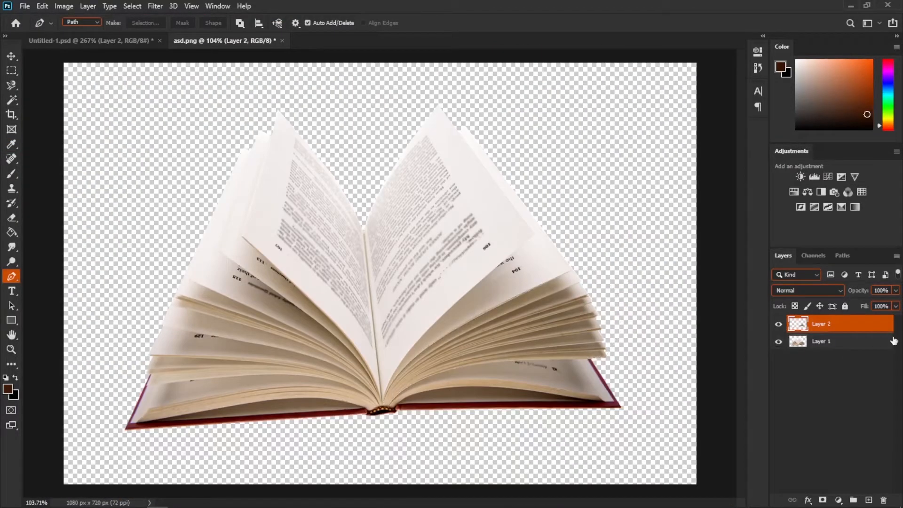
# - Move the copied pages layer into the composition and convert it to a smart object
pyautogui.press('v')
pyautogui.moveTo(469, 250); pyautogui.dragTo(405, 343)
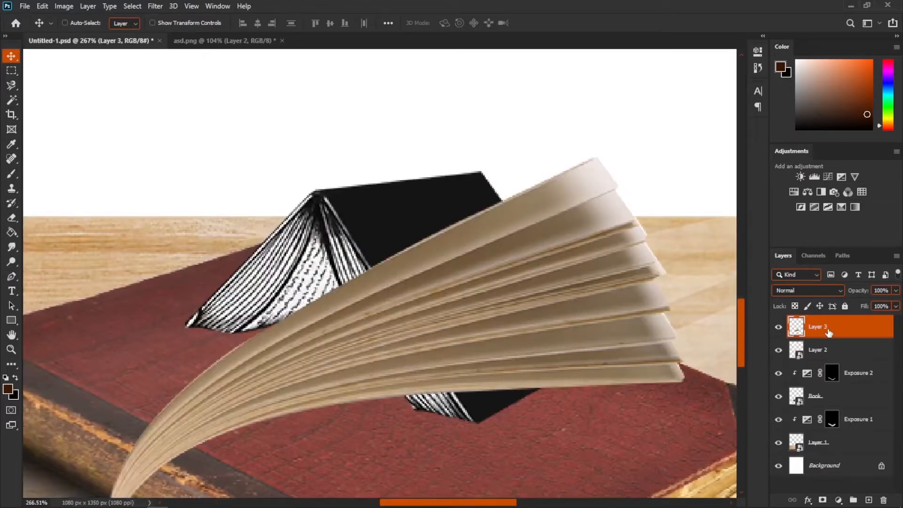
pyautogui.rightClick(824, 333)
pyautogui.click(741, 189)
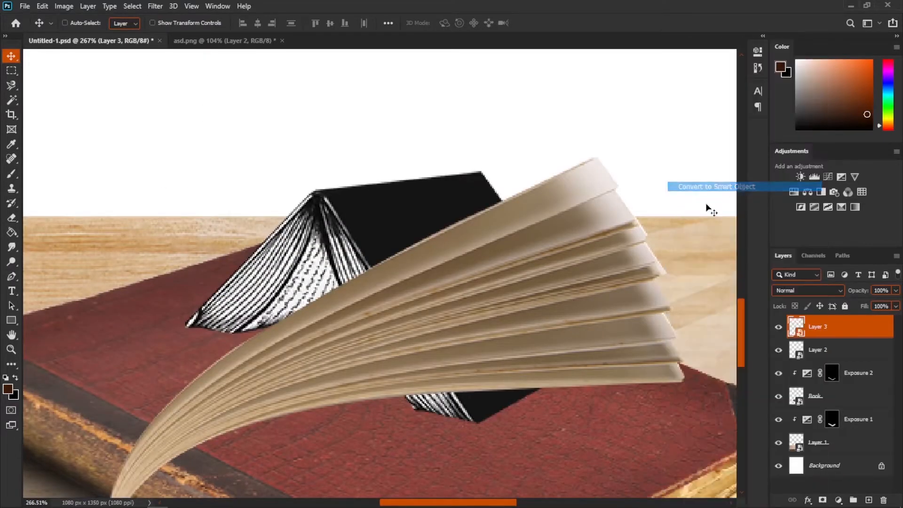
# - Scale and rotate the pages layer about 90° and flip it vertically so it stands beside the black book
pyautogui.hotkey('ctrl', 't')
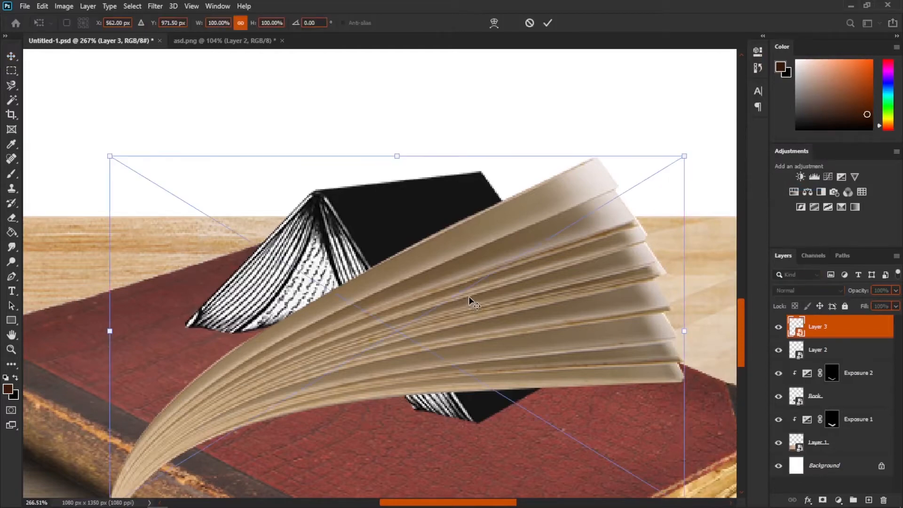
pyautogui.scroll(-2, 393, 271)
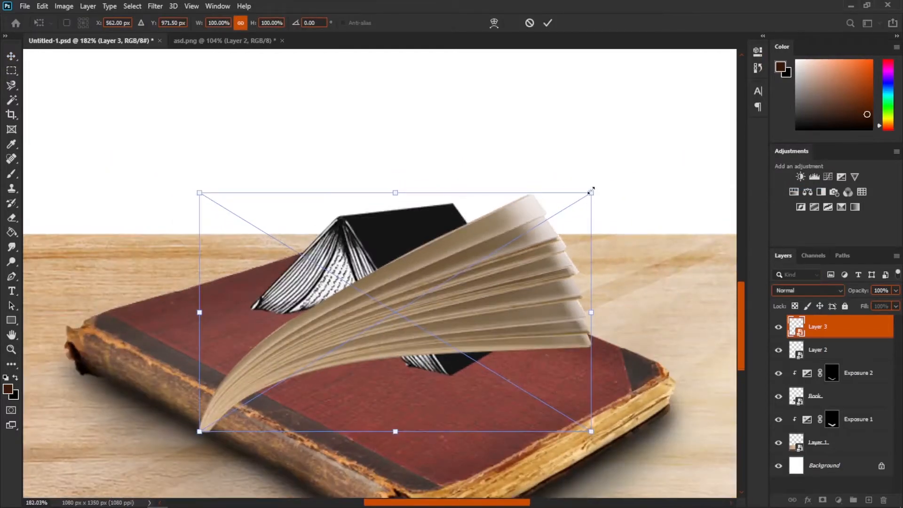
pyautogui.moveTo(593, 192); pyautogui.dragTo(419, 298)
pyautogui.moveTo(436, 207); pyautogui.dragTo(453, 336)
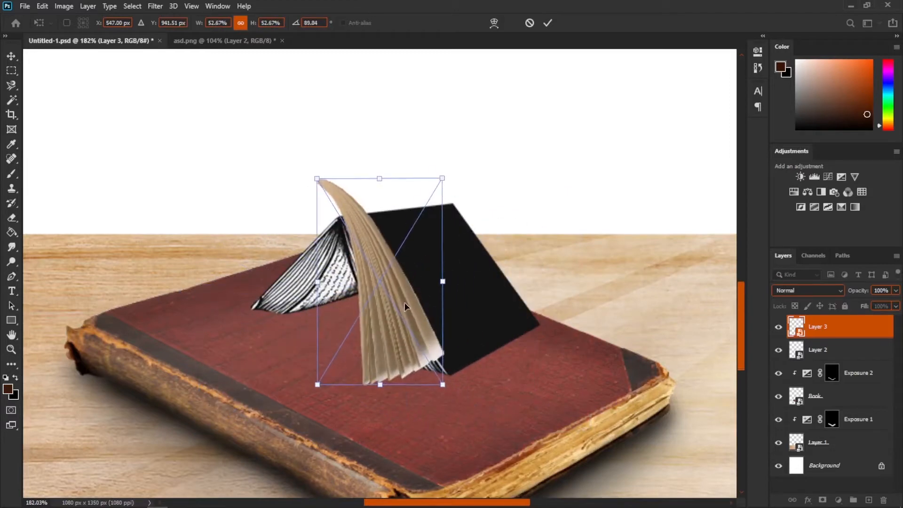
pyautogui.moveTo(403, 300); pyautogui.dragTo(400, 306)
pyautogui.rightClick(399, 307)
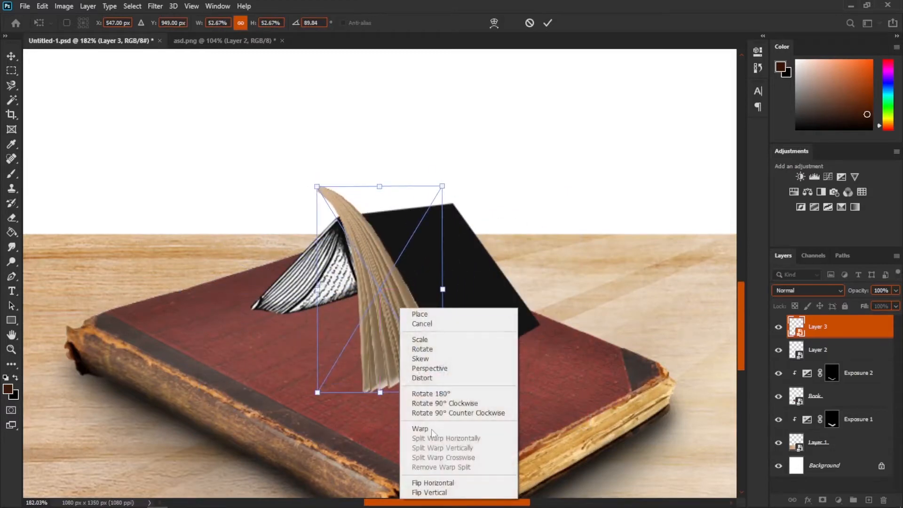
pyautogui.click(433, 492)
pyautogui.moveTo(445, 187); pyautogui.dragTo(431, 205)
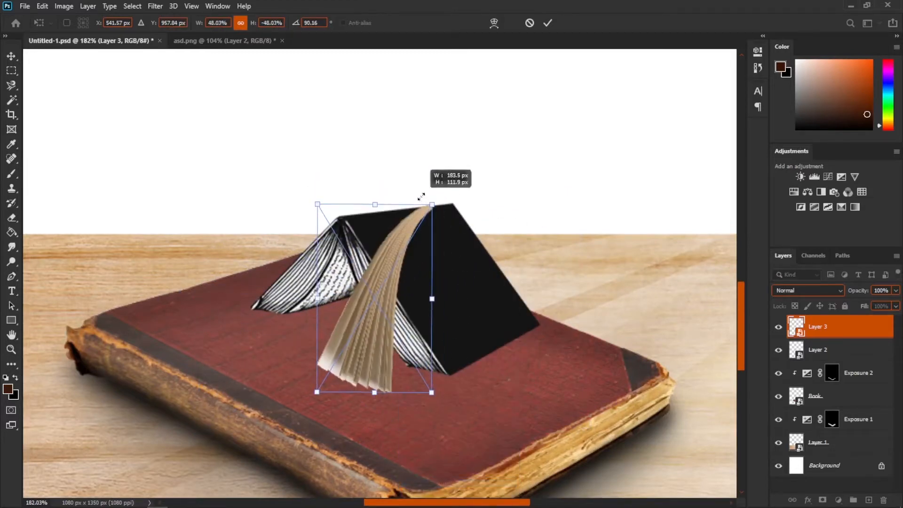
# - Distort the pages' corners so they hang down from the black book's spine, then commit the transform
pyautogui.scroll(2, 434, 319)
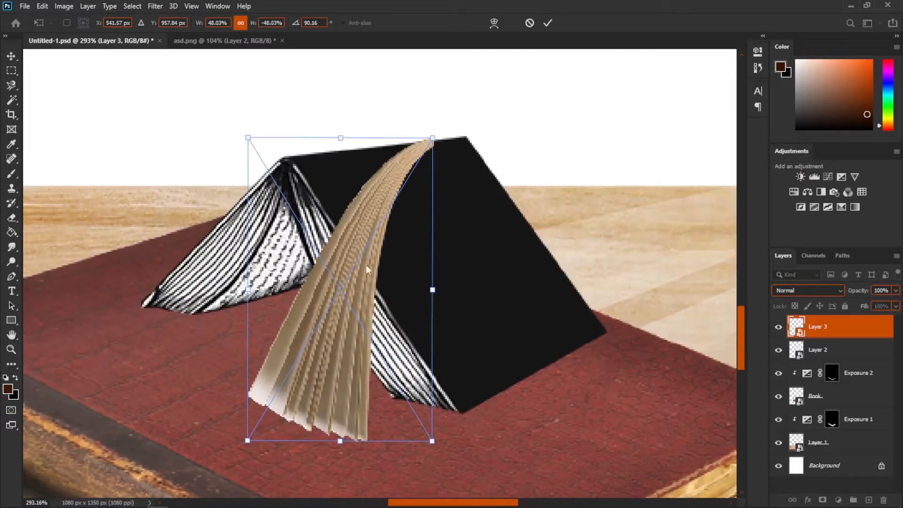
pyautogui.moveTo(452, 124); pyautogui.dragTo(368, 92)
pyautogui.moveTo(361, 135); pyautogui.dragTo(295, 182)
pyautogui.rightClick(295, 182)
pyautogui.click(327, 253)
pyautogui.scroll(-2, 301, 440)
pyautogui.moveTo(398, 431); pyautogui.dragTo(449, 401)
pyautogui.moveTo(279, 459); pyautogui.dragTo(121, 277)
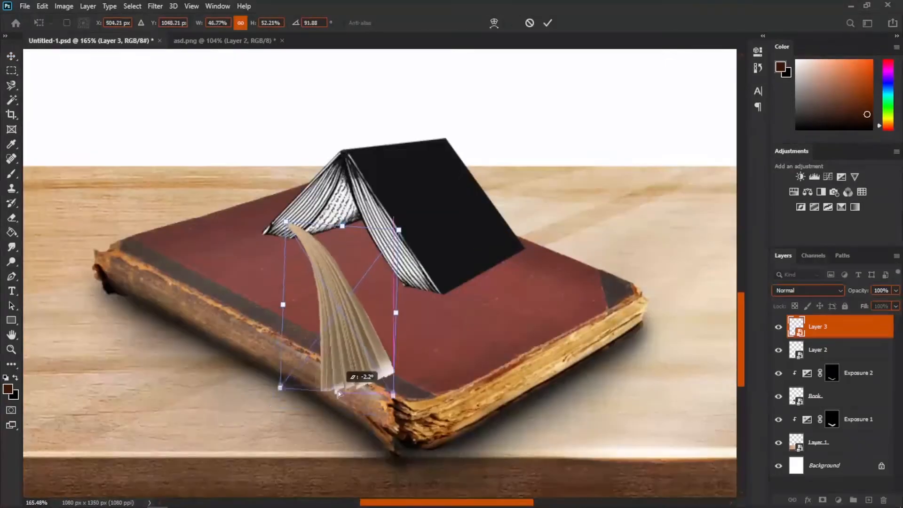
pyautogui.moveTo(343, 363); pyautogui.dragTo(400, 343)
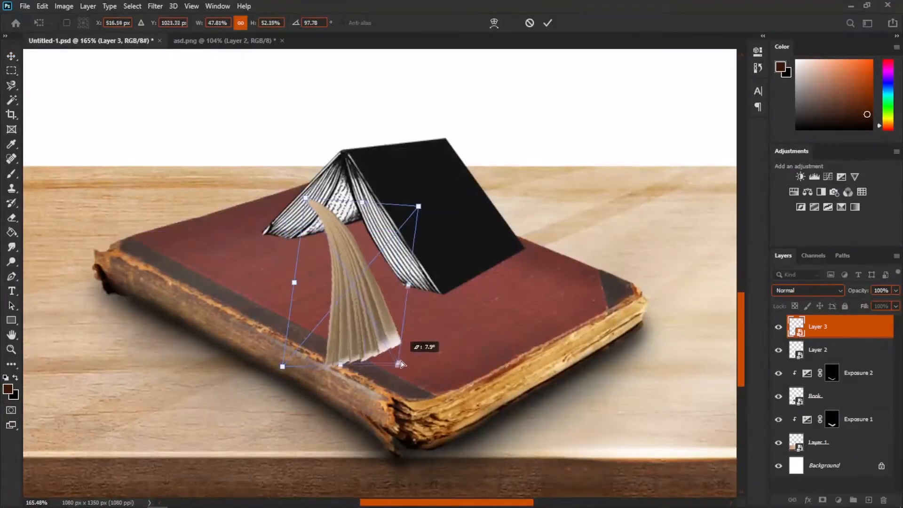
pyautogui.press('Return')
pyautogui.scroll(2, 339, 325)
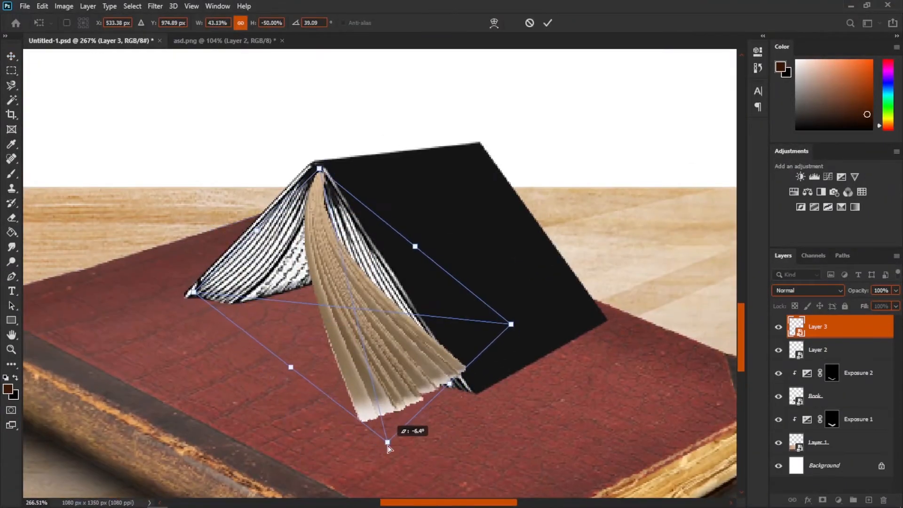
pyautogui.moveTo(385, 437); pyautogui.dragTo(514, 358)
pyautogui.moveTo(194, 292); pyautogui.dragTo(228, 279)
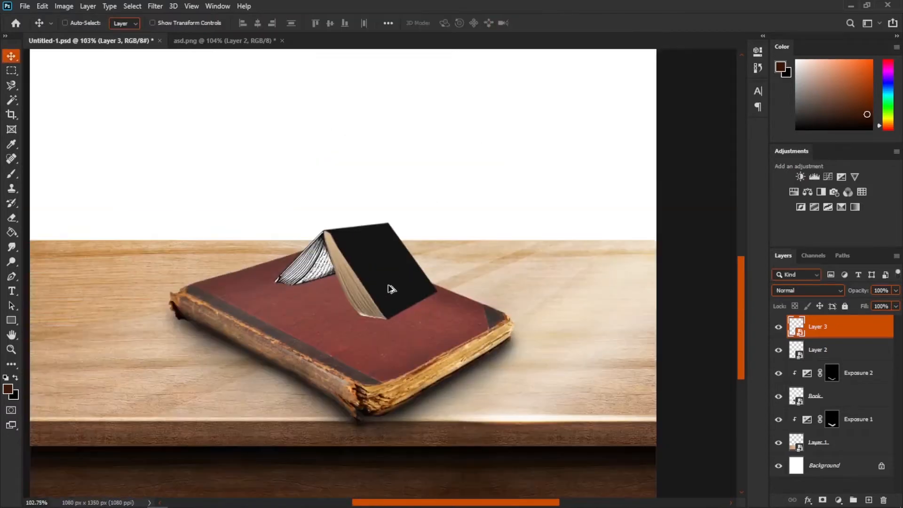
# - Duplicate the pages layer, flip the copy, and place it under the black book's left side
pyautogui.scroll(5, 392, 289)
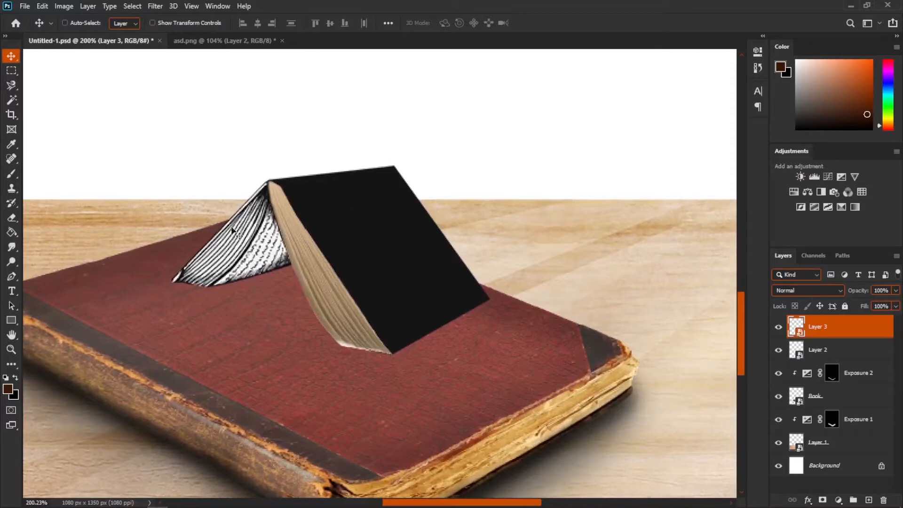
pyautogui.scroll(2, 370, 329)
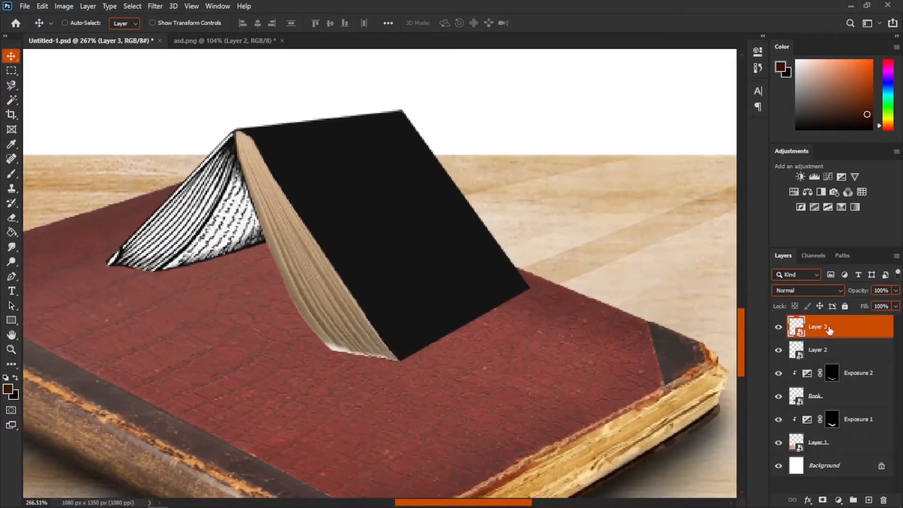
pyautogui.hotkey('ctrl', 'j')
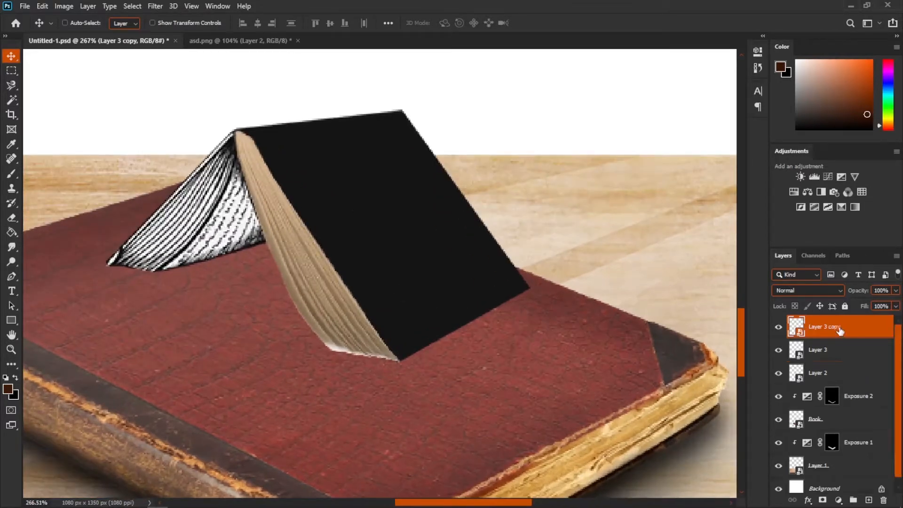
pyautogui.hotkey('ctrl', 't')
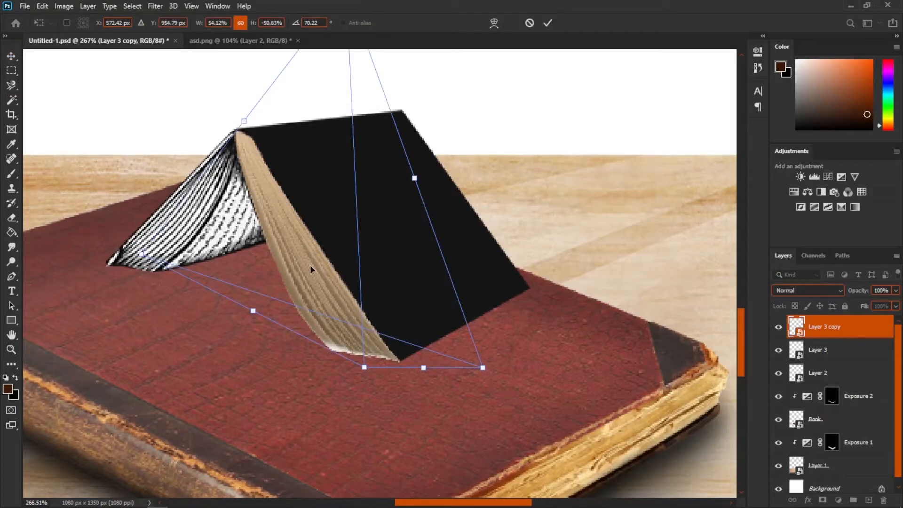
pyautogui.rightClick(311, 267)
pyautogui.click(366, 450)
pyautogui.moveTo(346, 247); pyautogui.dragTo(249, 229)
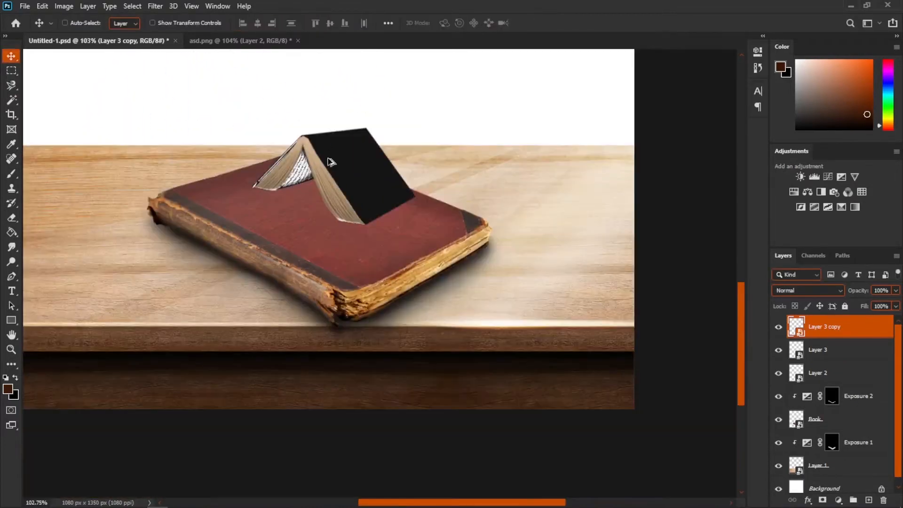
pyautogui.scroll(5, 328, 162)
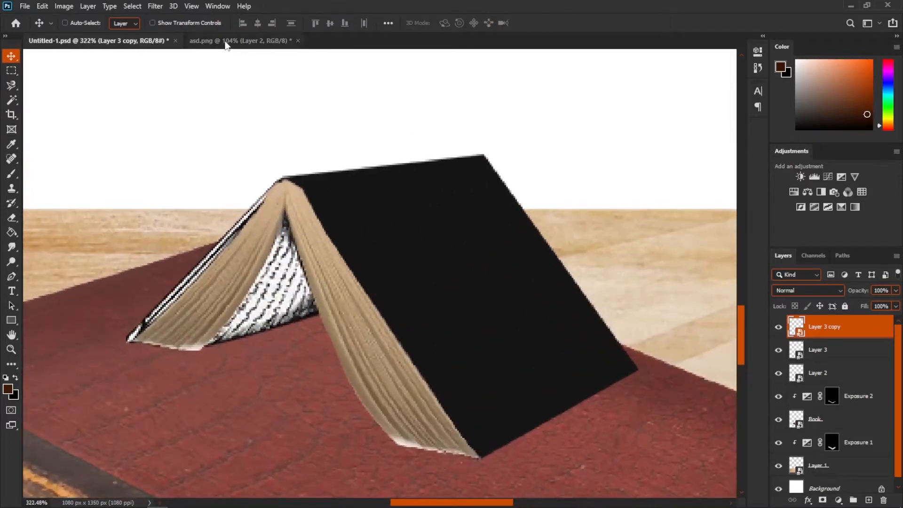
# - Open book-png-transparent-book-images-94930.png and switch to the Pen tool zoomed in on the book
pyautogui.click(24, 6)
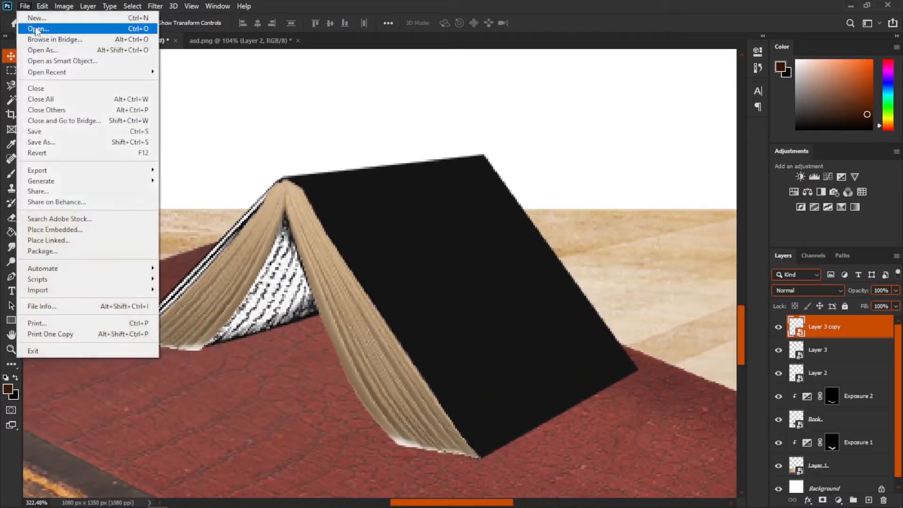
pyautogui.click(38, 29)
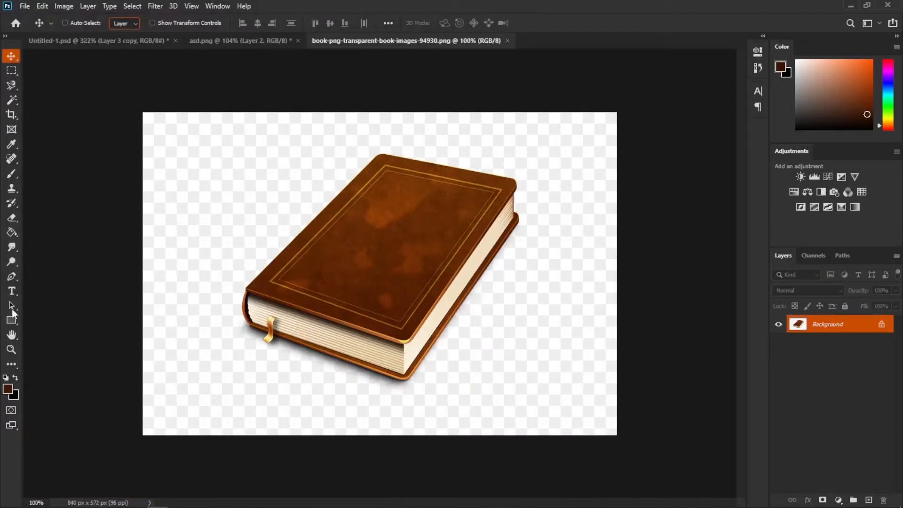
pyautogui.click(12, 276)
pyautogui.scroll(3, 313, 274)
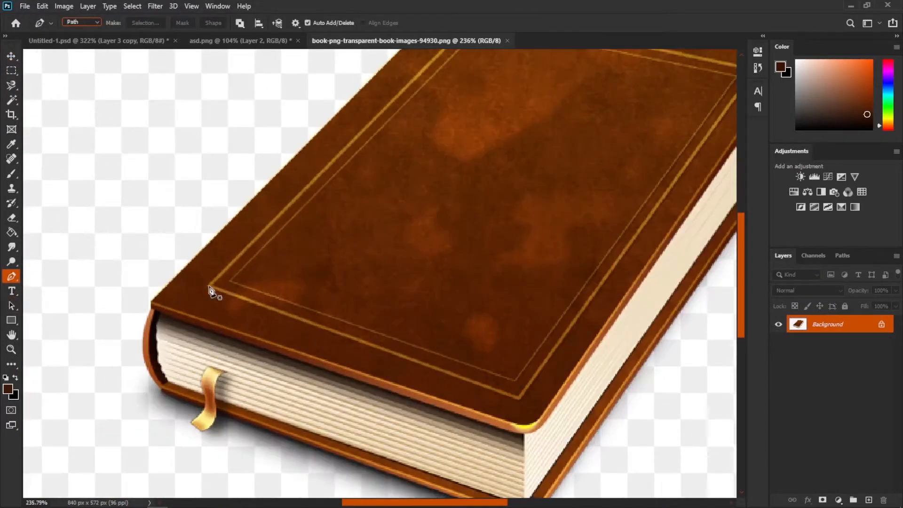
# - Trace a pen path around the brown book's front cover corners
pyautogui.click(152, 305)
pyautogui.scroll(3, 293, 258)
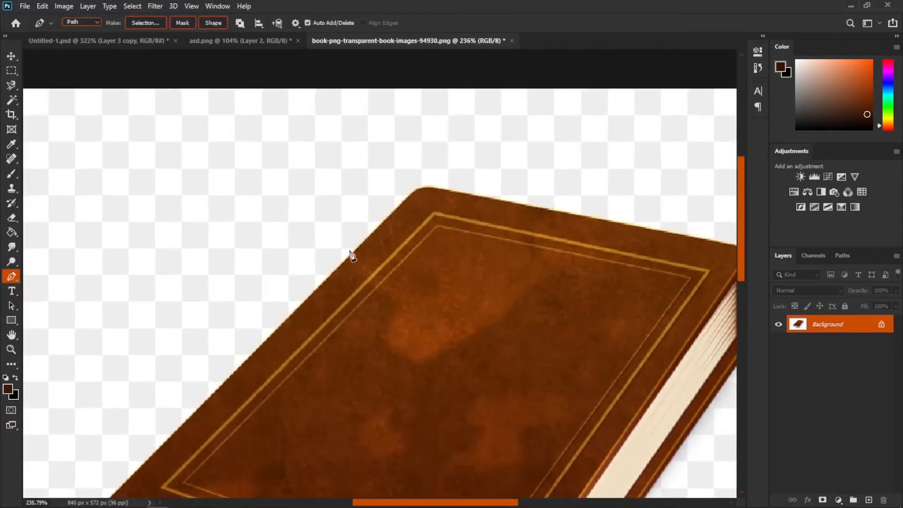
pyautogui.moveTo(435, 288); pyautogui.dragTo(341, 197)
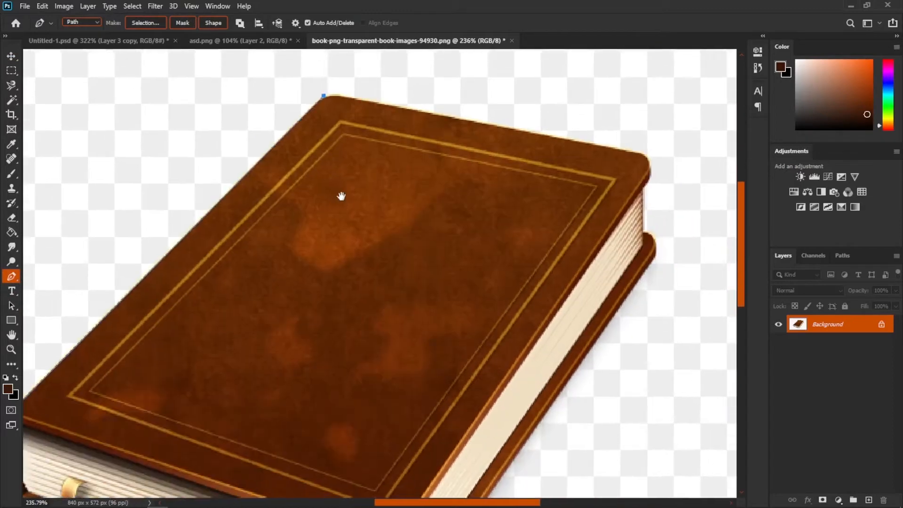
pyautogui.click(651, 172)
pyautogui.scroll(-3, 559, 160)
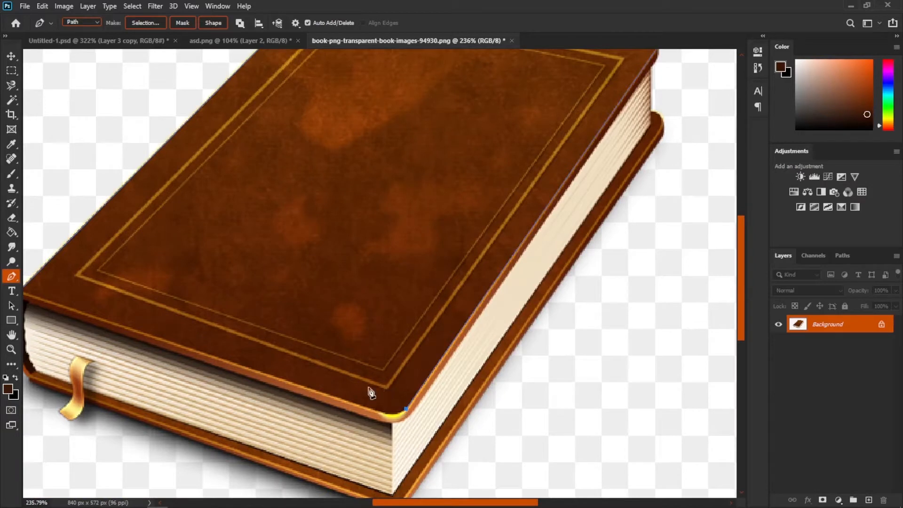
pyautogui.moveTo(100, 296); pyautogui.dragTo(189, 315)
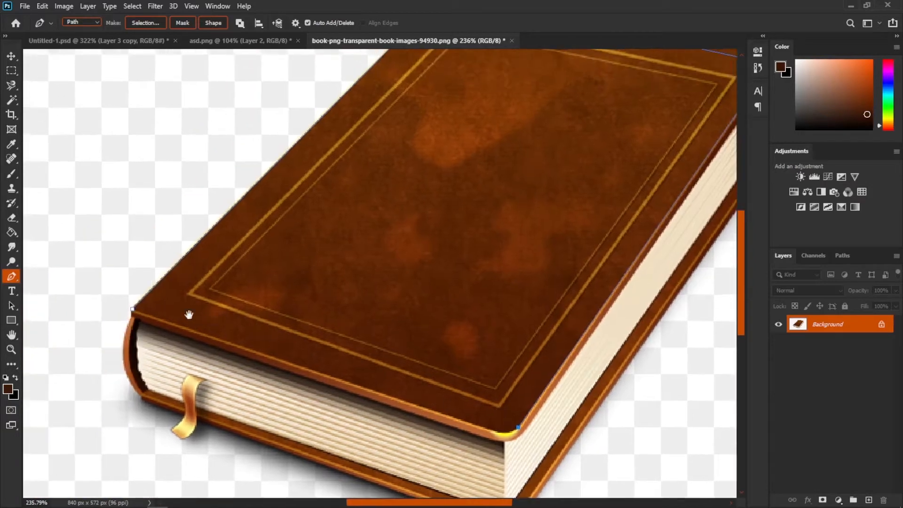
pyautogui.click(133, 310)
pyautogui.scroll(-3, 240, 299)
# - Convert the cover path into a selection with a 0 pixel feather radius
pyautogui.rightClick(278, 270)
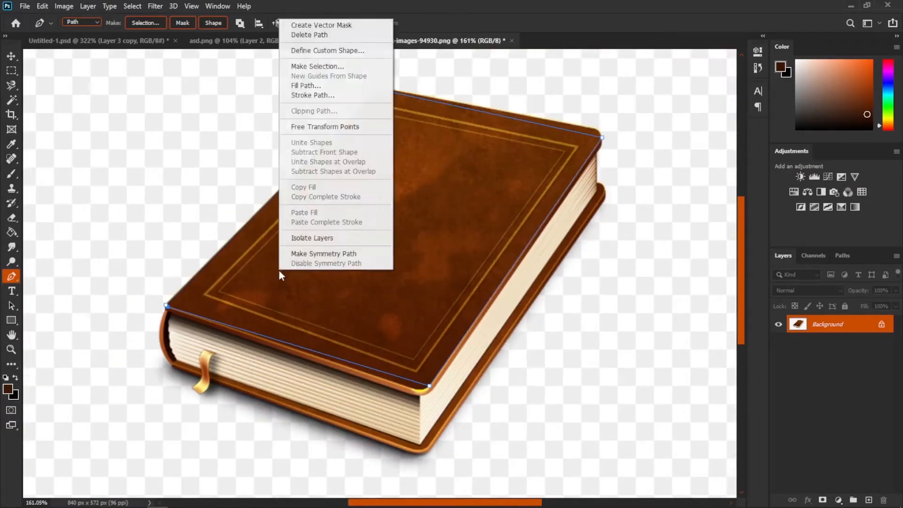
pyautogui.click(320, 63)
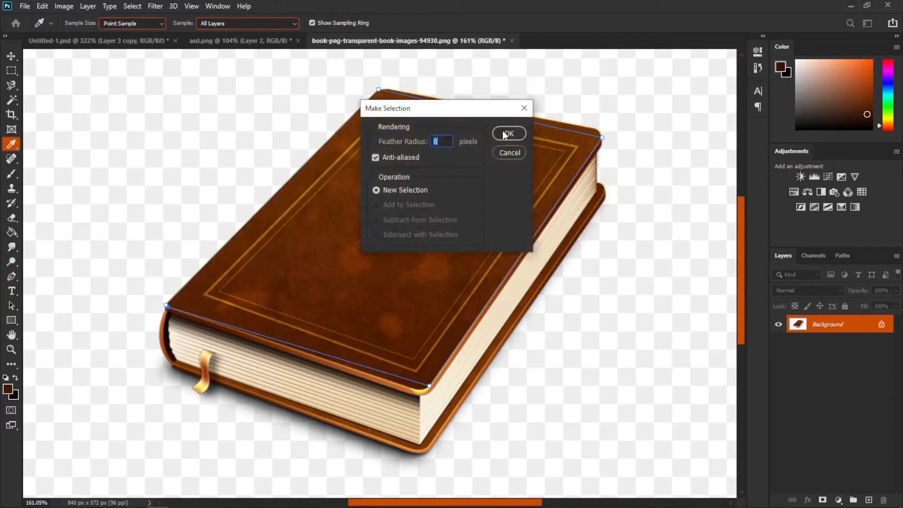
pyautogui.click(503, 131)
pyautogui.scroll(-3, 478, 304)
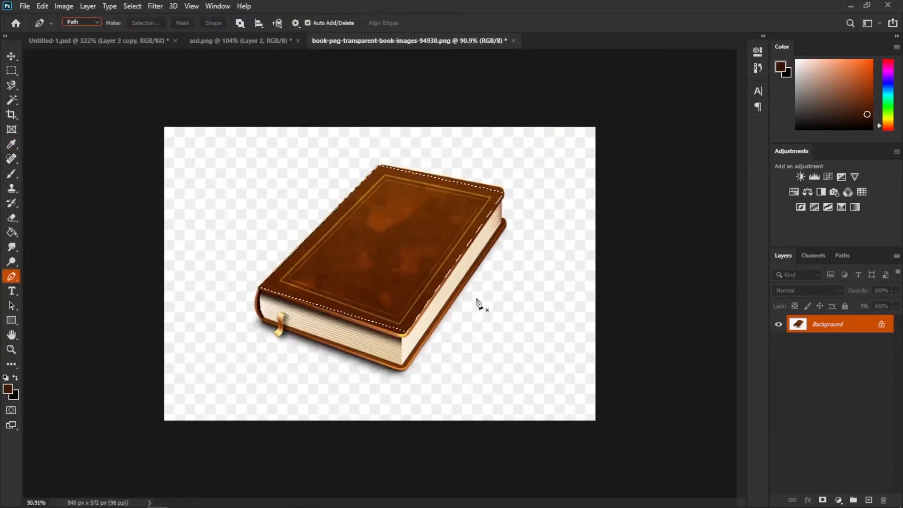
# - Drag the selected cover into the composition and convert its layer to a smart object
pyautogui.click(12, 56)
pyautogui.moveTo(279, 276); pyautogui.dragTo(459, 280)
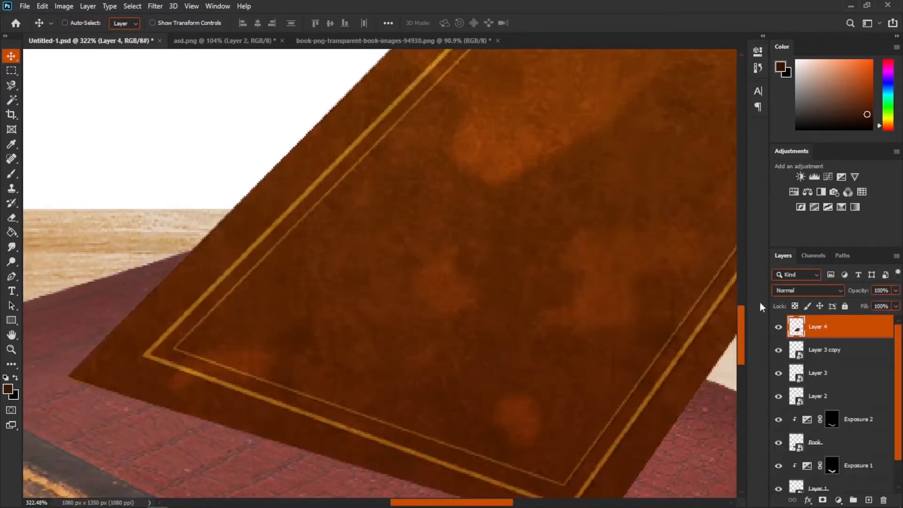
pyautogui.rightClick(830, 333)
pyautogui.click(734, 188)
pyautogui.hotkey('ctrl', '0')
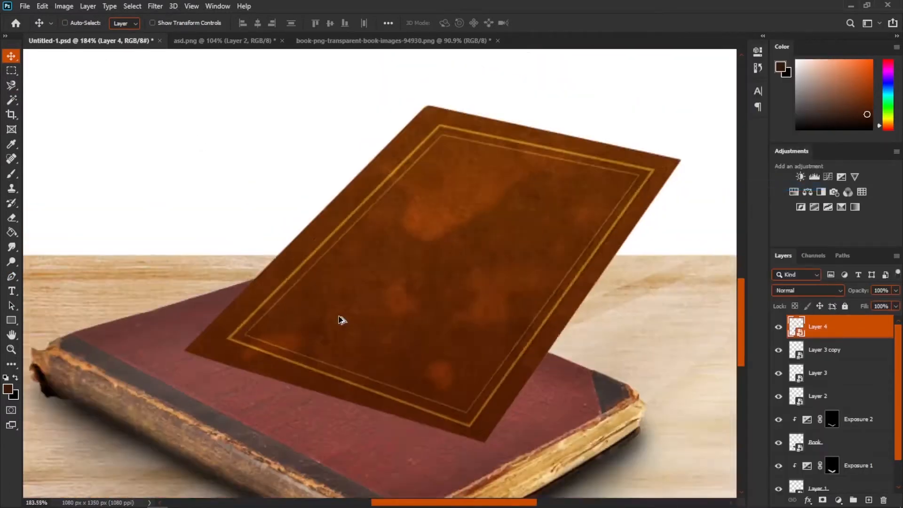
# - Start free transform on the cover layer and lower its opacity to about 66%
pyautogui.hotkey('ctrl', 't')
pyautogui.click(897, 291)
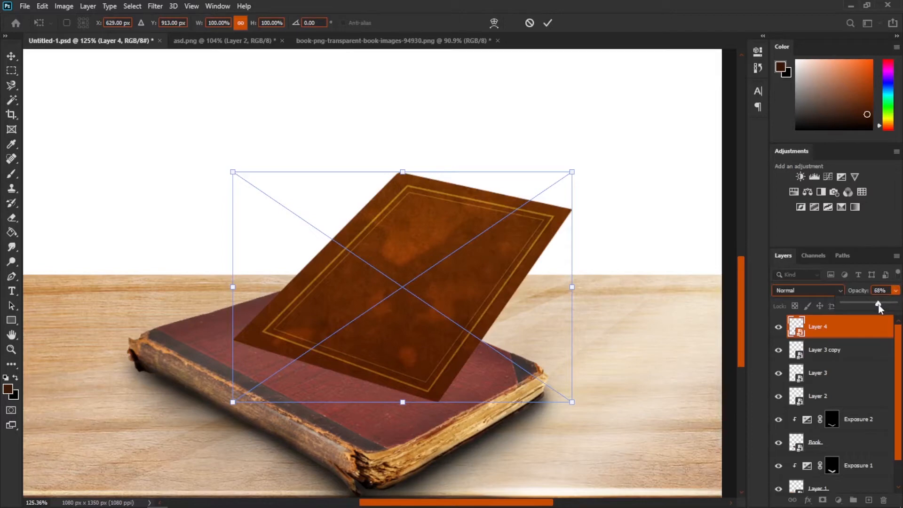
pyautogui.moveTo(880, 303); pyautogui.dragTo(876, 304)
# - Distort the cover's corners so it lies over the right half of the tented open book
pyautogui.scroll(3, 562, 214)
pyautogui.moveTo(636, 142); pyautogui.dragTo(414, 296)
pyautogui.moveTo(326, 335); pyautogui.dragTo(446, 246)
pyautogui.scroll(3, 381, 336)
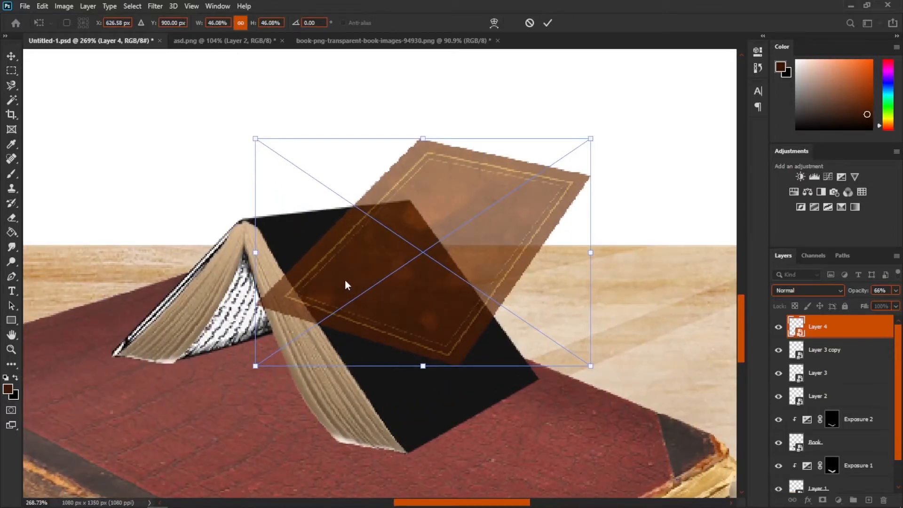
pyautogui.keyDown('ctrl'); pyautogui.moveTo(255, 366); pyautogui.dragTo(244, 252); pyautogui.keyUp('ctrl')
pyautogui.keyDown('ctrl'); pyautogui.moveTo(423, 139); pyautogui.dragTo(475, 199); pyautogui.keyUp('ctrl')
pyautogui.keyDown('ctrl'); pyautogui.moveTo(417, 309); pyautogui.dragTo(415, 415); pyautogui.keyUp('ctrl')
pyautogui.keyDown('ctrl'); pyautogui.moveTo(643, 198); pyautogui.dragTo(595, 309); pyautogui.keyUp('ctrl')
pyautogui.keyDown('ctrl'); pyautogui.moveTo(309, 200); pyautogui.dragTo(315, 162); pyautogui.keyUp('ctrl')
pyautogui.scroll(-2, 423, 329)
pyautogui.keyDown('ctrl'); pyautogui.moveTo(591, 443); pyautogui.dragTo(528, 482); pyautogui.keyUp('ctrl')
pyautogui.keyDown('ctrl'); pyautogui.moveTo(595, 267); pyautogui.dragTo(557, 301); pyautogui.keyUp('ctrl')
pyautogui.keyDown('ctrl'); pyautogui.moveTo(237, 308); pyautogui.dragTo(220, 205); pyautogui.keyUp('ctrl')
pyautogui.keyDown('ctrl'); pyautogui.moveTo(374, 343); pyautogui.dragTo(391, 389); pyautogui.keyUp('ctrl')
pyautogui.keyDown('ctrl'); pyautogui.moveTo(556, 311); pyautogui.dragTo(545, 302); pyautogui.keyUp('ctrl')
pyautogui.keyDown('ctrl'); pyautogui.moveTo(429, 212); pyautogui.dragTo(418, 165); pyautogui.keyUp('ctrl')
pyautogui.keyDown('ctrl'); pyautogui.moveTo(237, 250); pyautogui.dragTo(217, 228); pyautogui.keyUp('ctrl')
pyautogui.keyDown('ctrl'); pyautogui.moveTo(532, 256); pyautogui.dragTo(533, 295); pyautogui.keyUp('ctrl')
pyautogui.click(494, 23)
pyautogui.moveTo(454, 379); pyautogui.dragTo(447, 371)
pyautogui.moveTo(348, 206); pyautogui.dragTo(349, 198)
pyautogui.moveTo(439, 283); pyautogui.dragTo(443, 286)
pyautogui.press('Return')
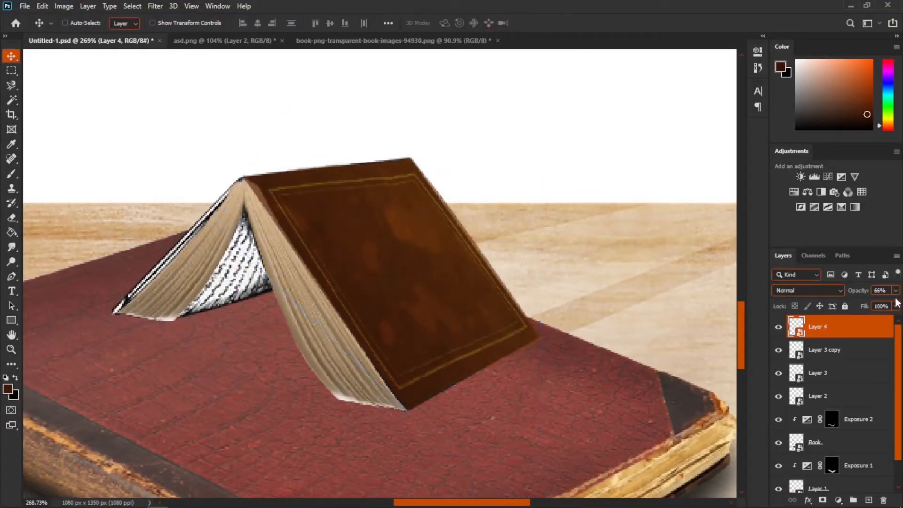
# - Add a new blank layer above Layer 3 copy and switch to the Brush tool at 100% opacity
pyautogui.scroll(-3, 380, 303)
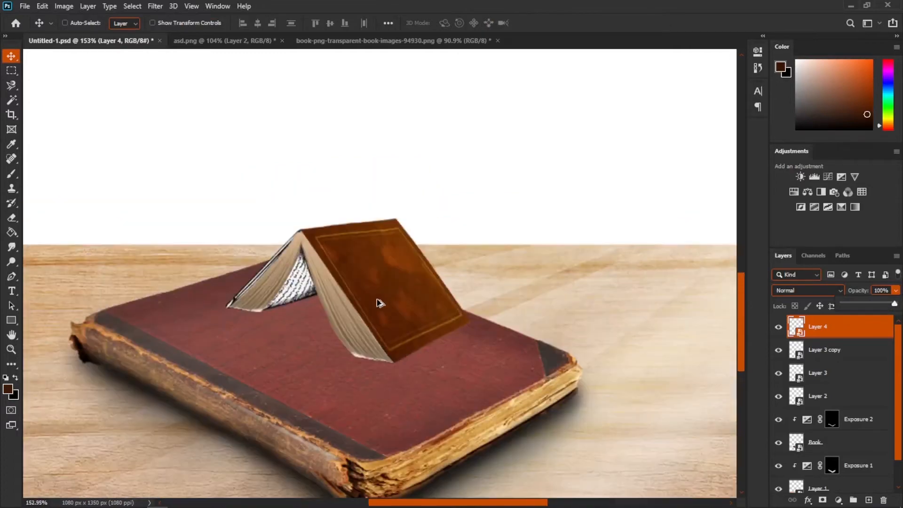
pyautogui.scroll(5, 320, 312)
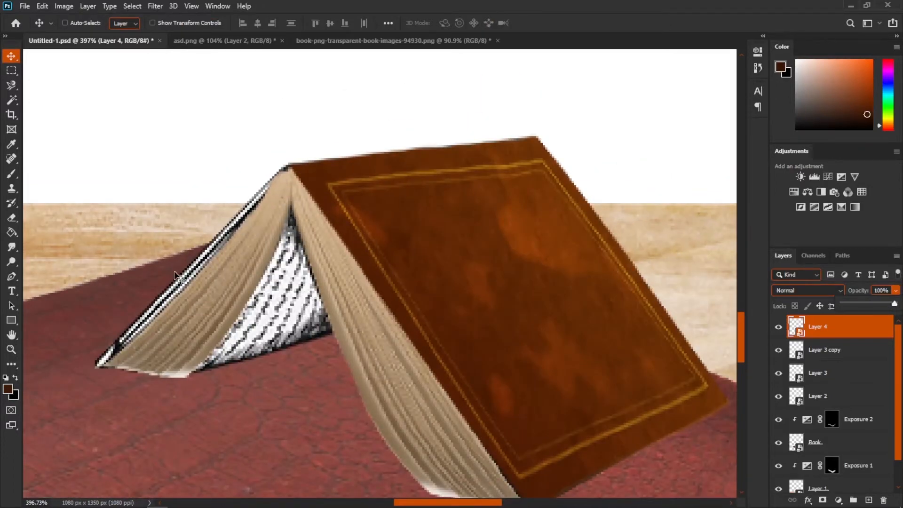
pyautogui.scroll(3, 183, 291)
pyautogui.moveTo(183, 292); pyautogui.dragTo(250, 266)
pyautogui.scroll(-2, 250, 267)
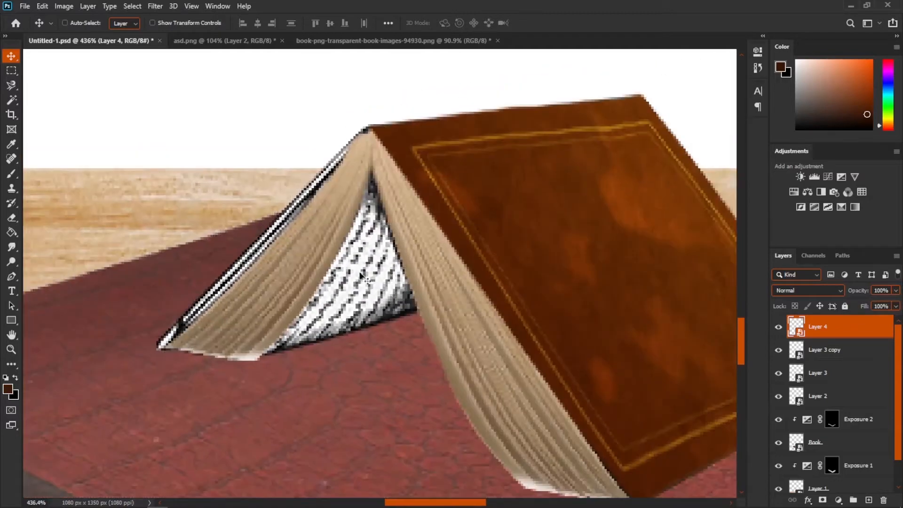
pyautogui.click(849, 351)
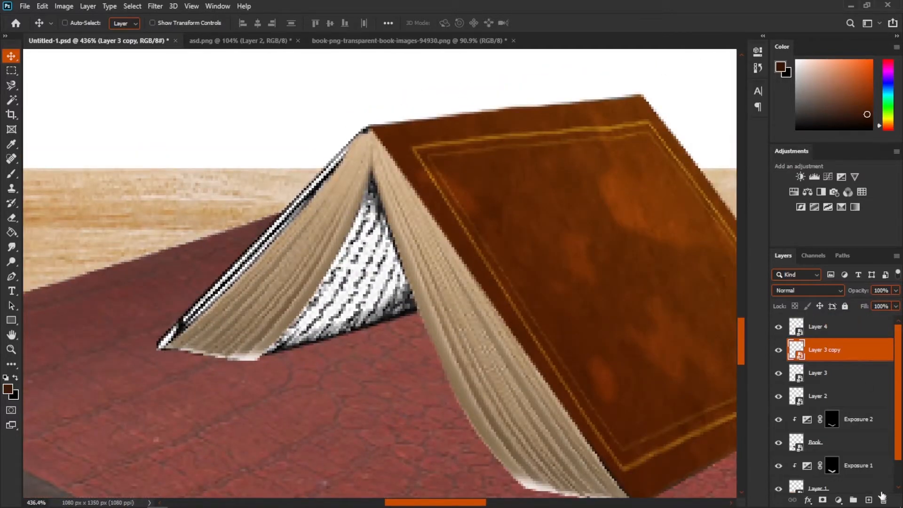
pyautogui.click(869, 500)
pyautogui.press('b')
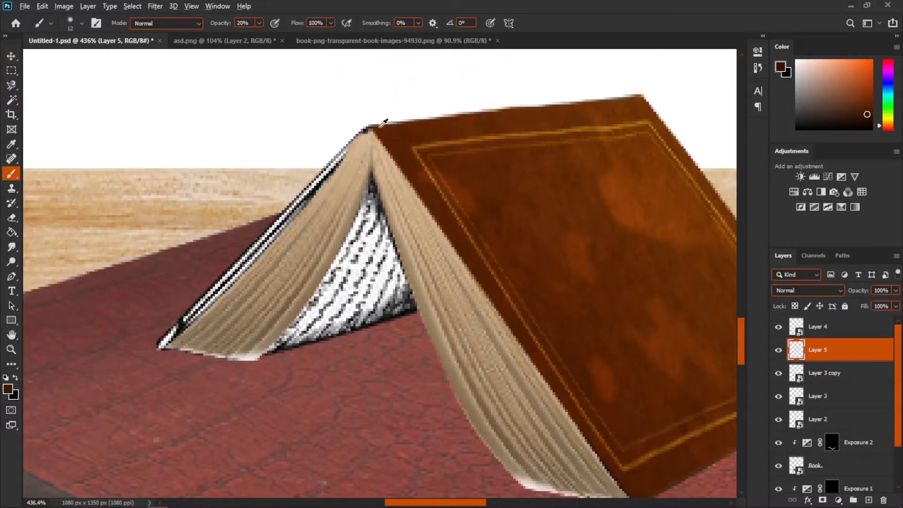
pyautogui.keyDown('alt'); pyautogui.click(379, 126); pyautogui.keyUp('alt')
pyautogui.press('0')
pyautogui.scroll(1, 373, 141)
pyautogui.moveTo(362, 132); pyautogui.dragTo(356, 133)
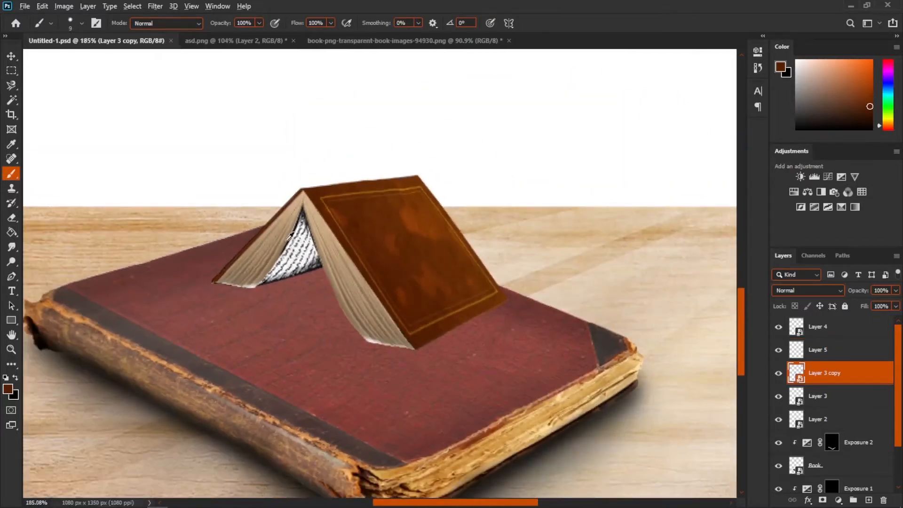
# - In asd.png, trace a single page with the Pen tool and make a selection with 0 pixel feather
pyautogui.scroll(5, 292, 249)
pyautogui.scroll(-3, 331, 209)
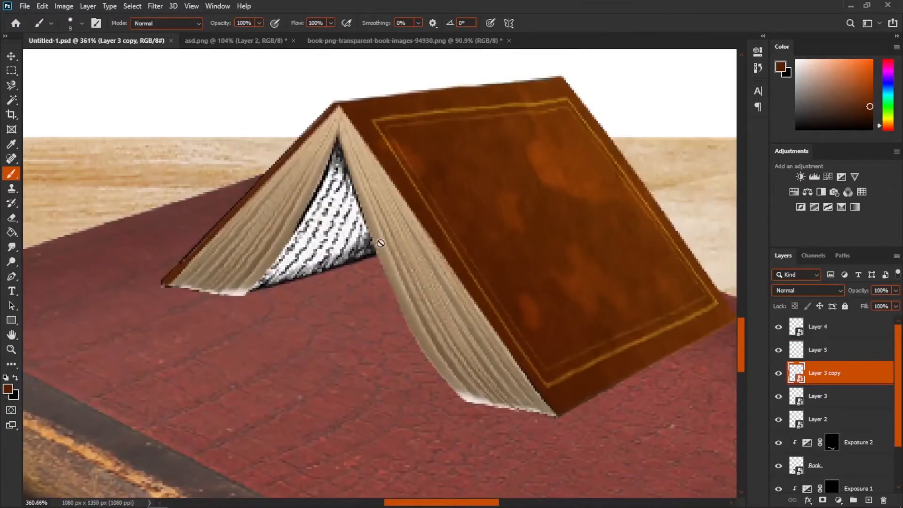
pyautogui.click(367, 41)
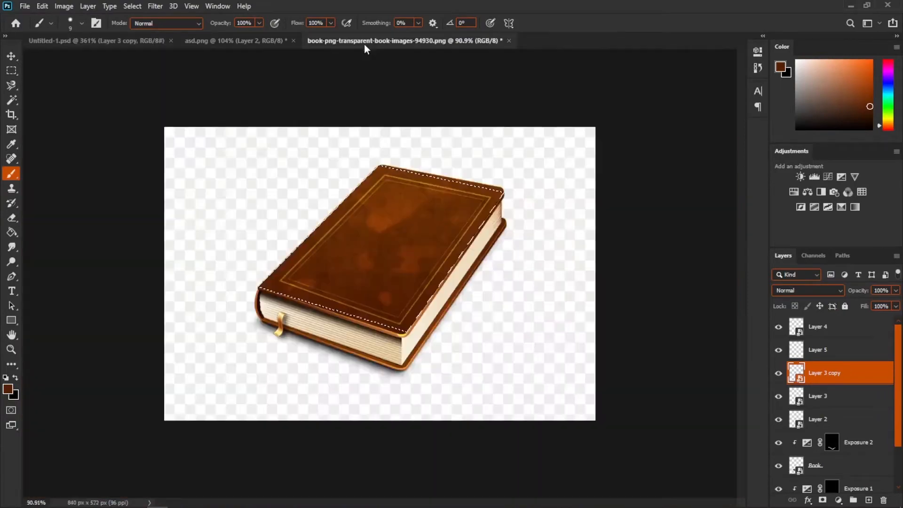
pyautogui.click(235, 40)
pyautogui.press('Delete')
pyautogui.click(11, 276)
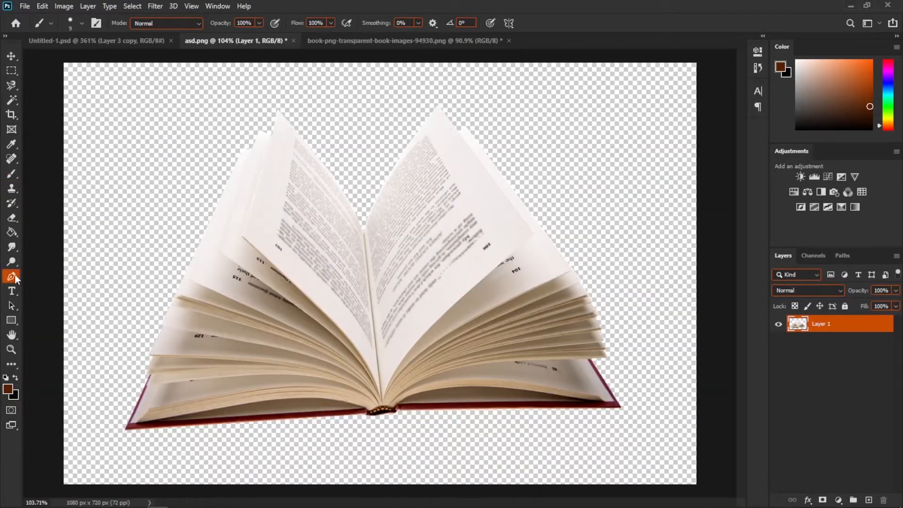
pyautogui.scroll(2, 357, 274)
pyautogui.moveTo(430, 316); pyautogui.dragTo(389, 397)
pyautogui.scroll(3, 372, 376)
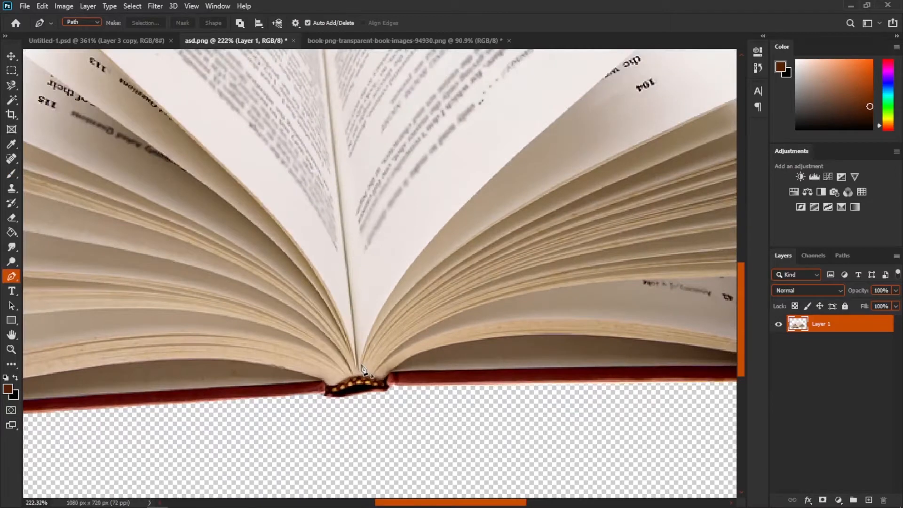
pyautogui.click(360, 370)
pyautogui.scroll(2, 451, 261)
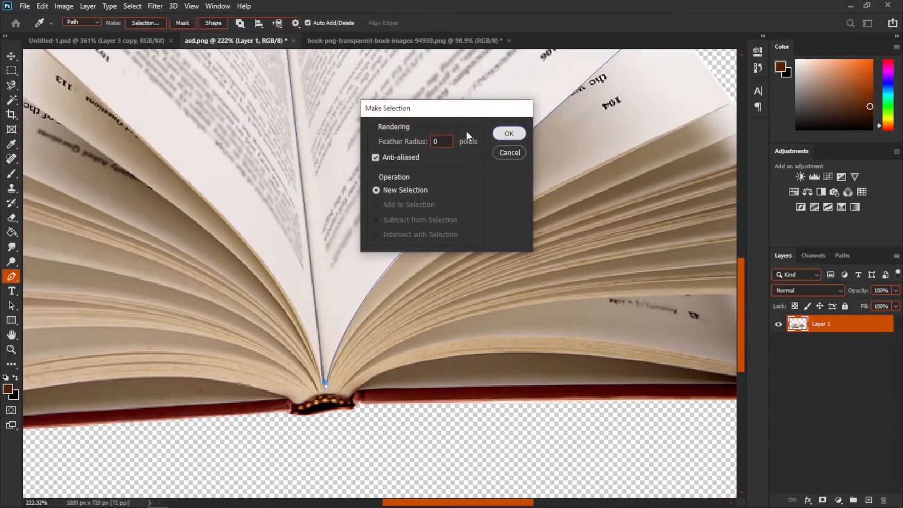
pyautogui.click(508, 133)
# - Drag the selected page into the composition and convert its layer to a smart object
pyautogui.press('v')
pyautogui.scroll(-3, 362, 223)
pyautogui.moveTo(322, 144); pyautogui.dragTo(361, 302)
pyautogui.rightClick(857, 381)
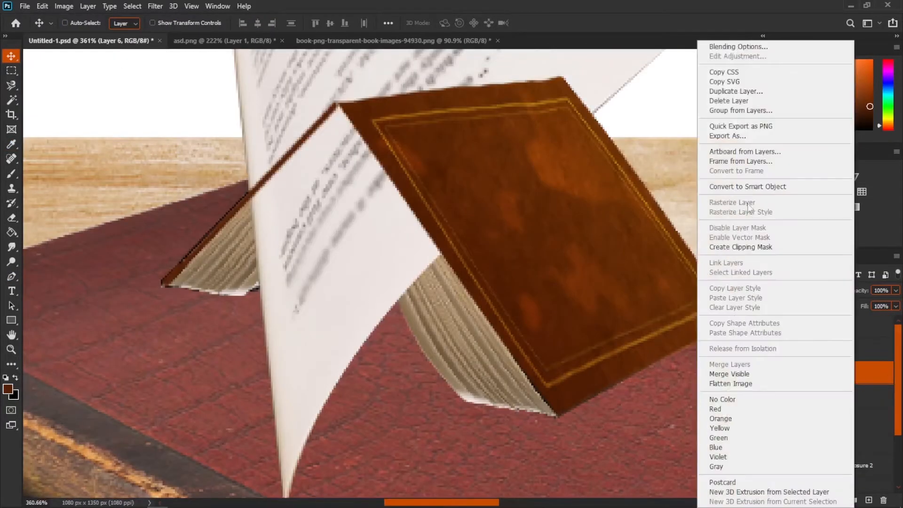
pyautogui.click(743, 184)
# - Move the page layer below Layer 3 copy in the layer stack
pyautogui.scroll(-10, 453, 231)
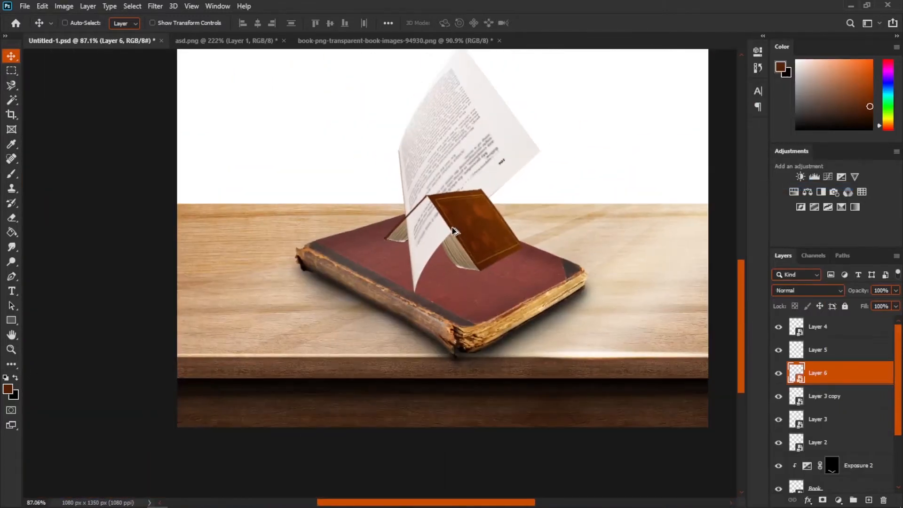
pyautogui.scroll(2, 452, 230)
pyautogui.moveTo(837, 369); pyautogui.dragTo(836, 404)
pyautogui.hotkey('ctrl', 't')
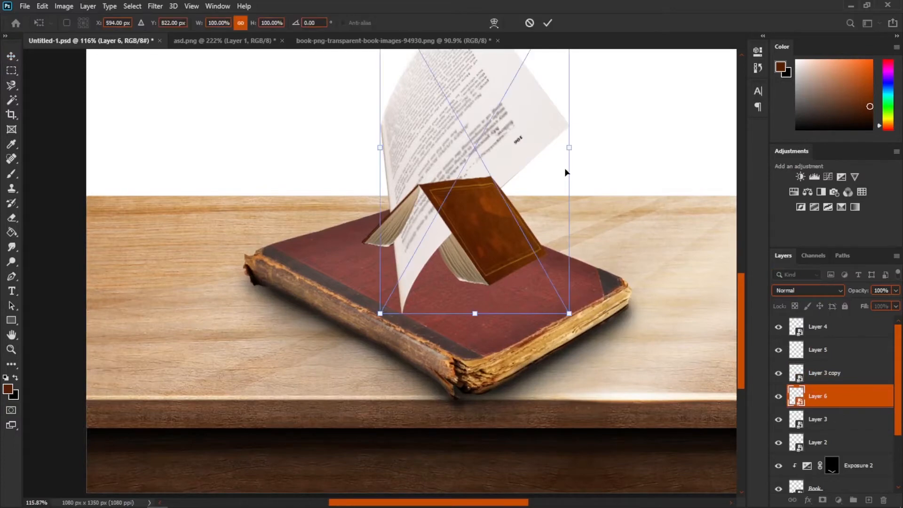
pyautogui.moveTo(569, 148); pyautogui.dragTo(452, 175)
pyautogui.moveTo(436, 143); pyautogui.dragTo(456, 245)
pyautogui.scroll(3, 457, 244)
pyautogui.hotkey('alt', 'space')
pyautogui.press('Escape')
pyautogui.scroll(2, 456, 240)
pyautogui.press('7')
pyautogui.moveTo(419, 282); pyautogui.dragTo(466, 142)
pyautogui.rightClick(459, 206)
pyautogui.click(491, 382)
pyautogui.moveTo(552, 309); pyautogui.dragTo(442, 316)
pyautogui.moveTo(345, 309); pyautogui.dragTo(342, 230)
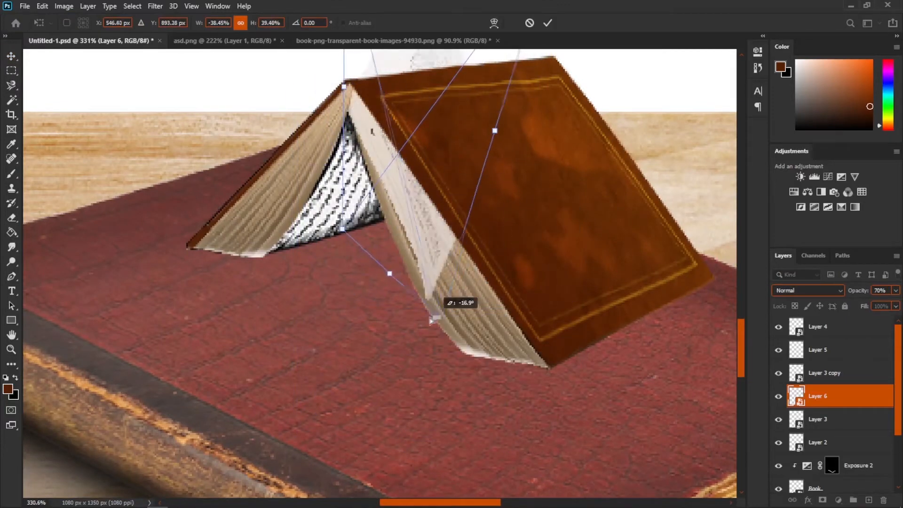
pyautogui.moveTo(443, 317); pyautogui.dragTo(365, 306)
pyautogui.moveTo(342, 229); pyautogui.dragTo(355, 240)
pyautogui.press('Escape')
# - Move the page layer below Layer 3 and distort it to fill the opening inside the tented book
pyautogui.moveTo(825, 400); pyautogui.dragTo(825, 429)
pyautogui.hotkey('ctrl', 't')
pyautogui.moveTo(355, 262); pyautogui.dragTo(190, 260)
pyautogui.moveTo(108, 202); pyautogui.dragTo(468, 250)
pyautogui.moveTo(278, 184); pyautogui.dragTo(403, 226)
pyautogui.rightClick(325, 160)
pyautogui.click(358, 336)
pyautogui.moveTo(270, 355); pyautogui.dragTo(257, 231)
pyautogui.moveTo(540, 417); pyautogui.dragTo(579, 210)
pyautogui.moveTo(169, 70); pyautogui.dragTo(209, 170)
pyautogui.moveTo(368, 97); pyautogui.dragTo(357, 92)
pyautogui.moveTo(343, 391); pyautogui.dragTo(355, 361)
pyautogui.moveTo(579, 211); pyautogui.dragTo(569, 138)
pyautogui.moveTo(209, 171); pyautogui.dragTo(210, 190)
pyautogui.moveTo(568, 138); pyautogui.dragTo(566, 112)
pyautogui.moveTo(209, 190); pyautogui.dragTo(212, 196)
pyautogui.press('Return')
# - Restore the page layer's opacity to 100%
pyautogui.scroll(3, 346, 163)
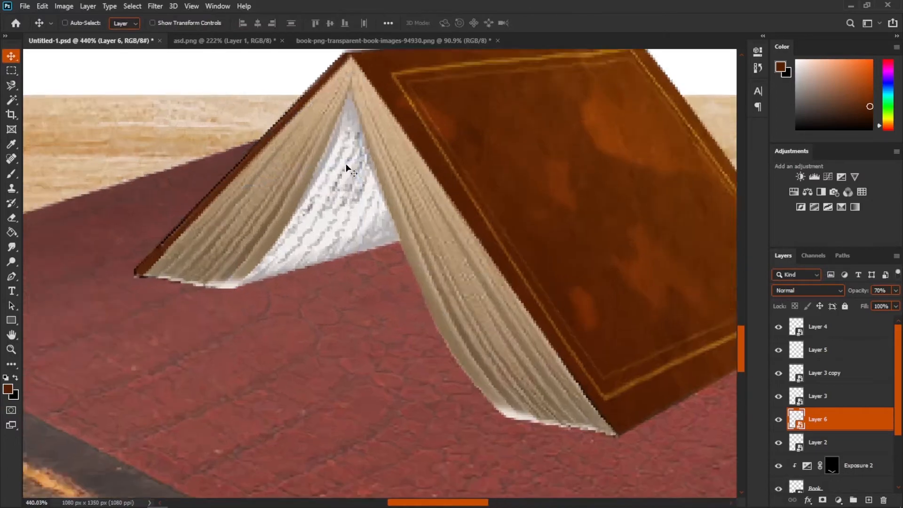
pyautogui.scroll(-2, 345, 163)
pyautogui.click(895, 293)
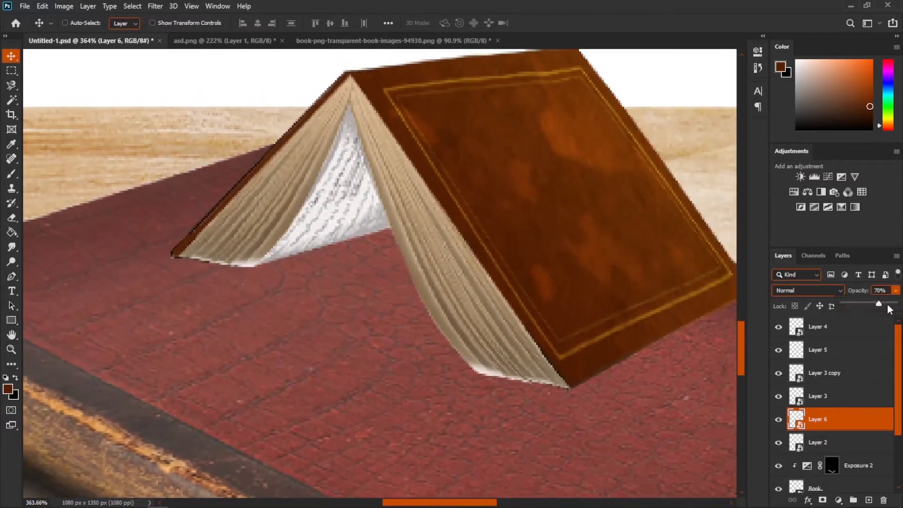
pyautogui.moveTo(881, 306); pyautogui.dragTo(899, 306)
# - Hide Layer 2 to check the tent without it
pyautogui.scroll(-4, 265, 310)
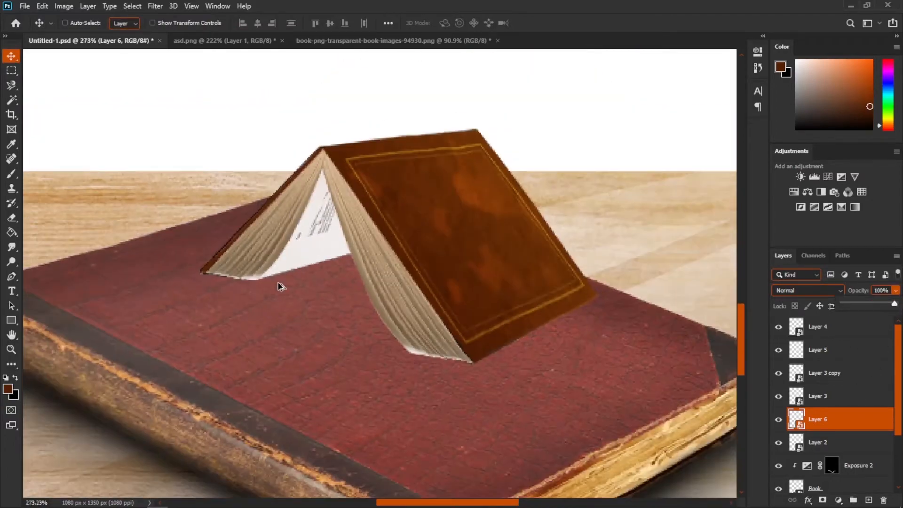
pyautogui.scroll(-2, 280, 286)
pyautogui.scroll(3, 322, 263)
pyautogui.scroll(-5, 299, 253)
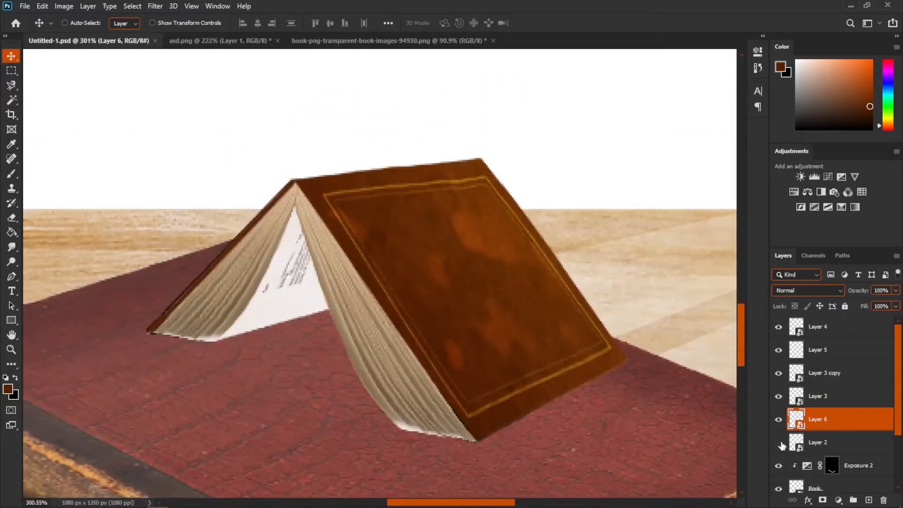
pyautogui.click(779, 444)
pyautogui.scroll(-2, 373, 353)
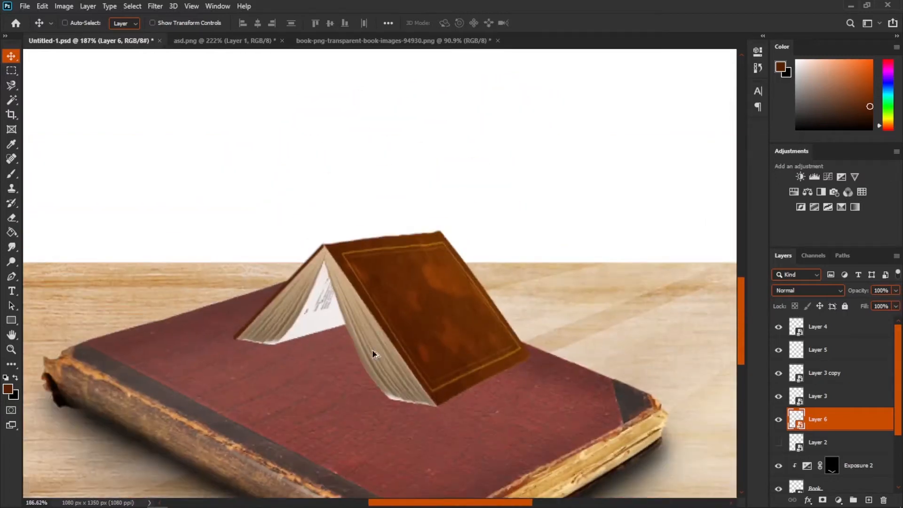
pyautogui.scroll(4, 373, 353)
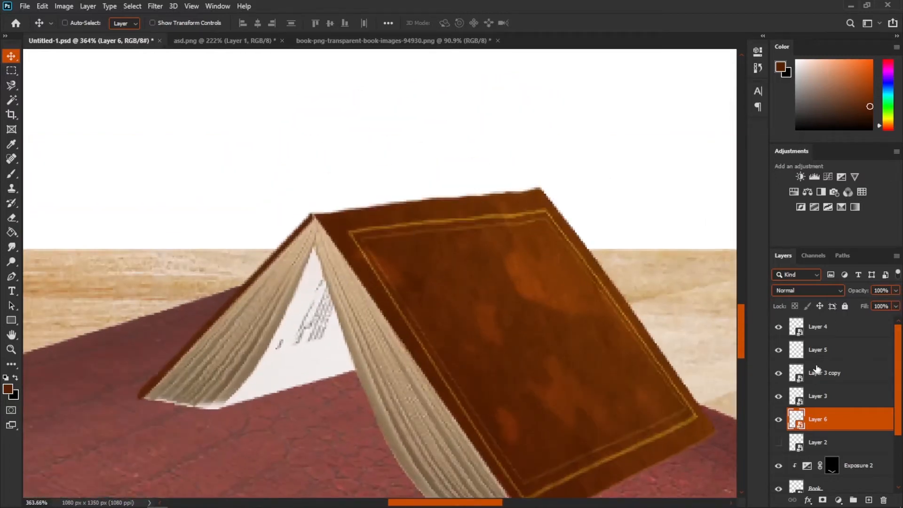
# - On Layer 5, paint a straight brush line along the cover's top edge from the spine peak
pyautogui.click(780, 351)
pyautogui.click(779, 350)
pyautogui.click(799, 353)
pyautogui.click(12, 174)
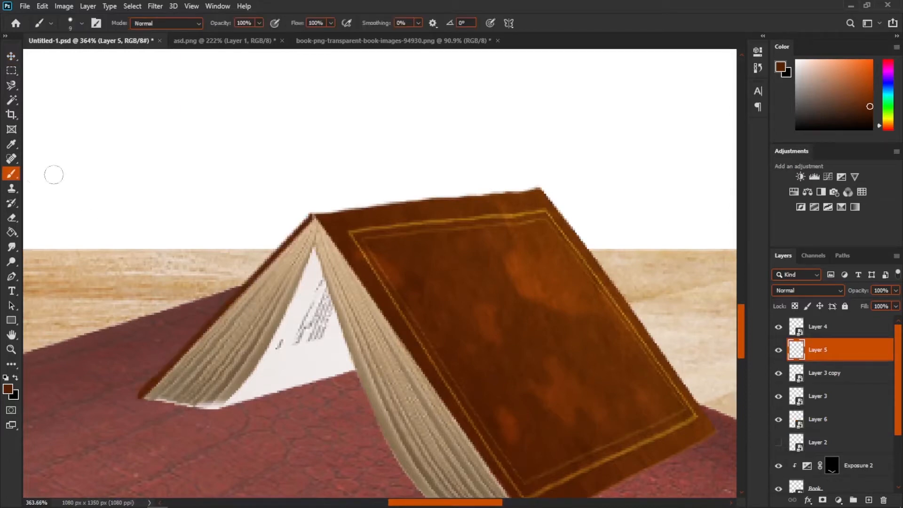
pyautogui.scroll(3, 332, 175)
pyautogui.moveTo(314, 230); pyautogui.dragTo(313, 231)
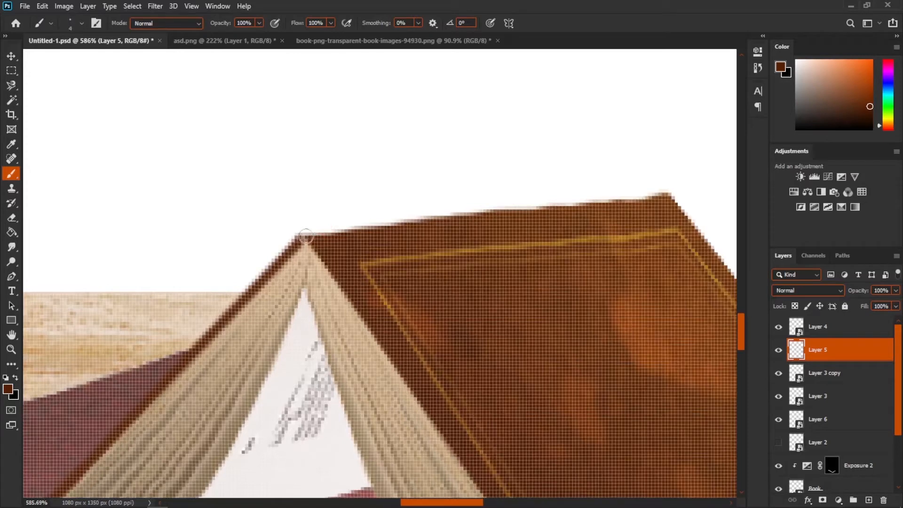
pyautogui.keyDown('shift'); pyautogui.click(668, 198); pyautogui.keyUp('shift')
pyautogui.scroll(-3, 620, 232)
pyautogui.scroll(-5, 356, 214)
pyautogui.scroll(2, 369, 235)
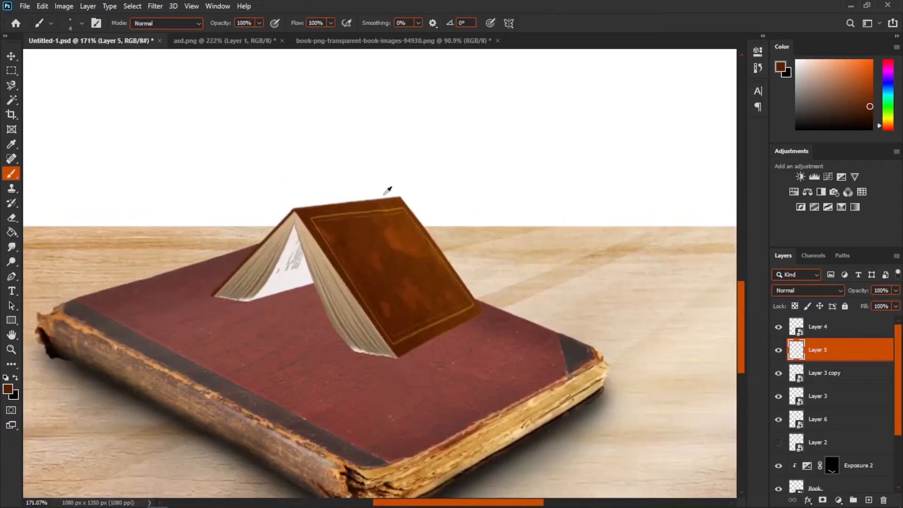
pyautogui.scroll(-1, 374, 191)
pyautogui.scroll(1, 301, 218)
# - Try drawing two straight brush lines above the book, then undo both
pyautogui.moveTo(335, 174); pyautogui.dragTo(400, 290)
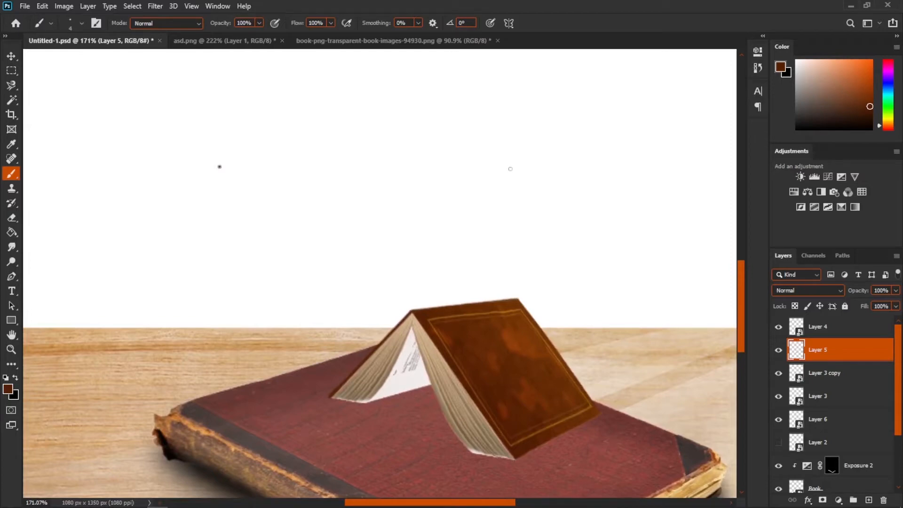
pyautogui.keyDown('shift'); pyautogui.click(607, 160); pyautogui.keyUp('shift')
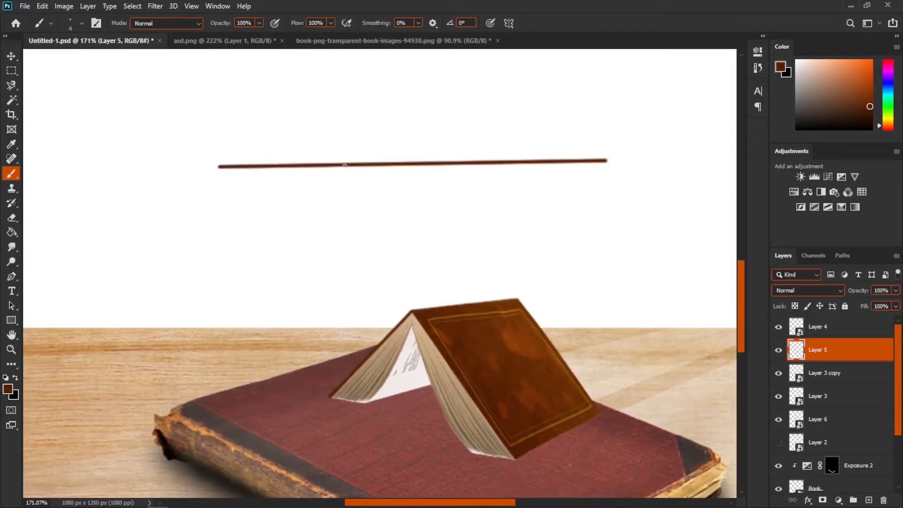
pyautogui.keyDown('shift'); pyautogui.click(637, 197); pyautogui.keyUp('shift')
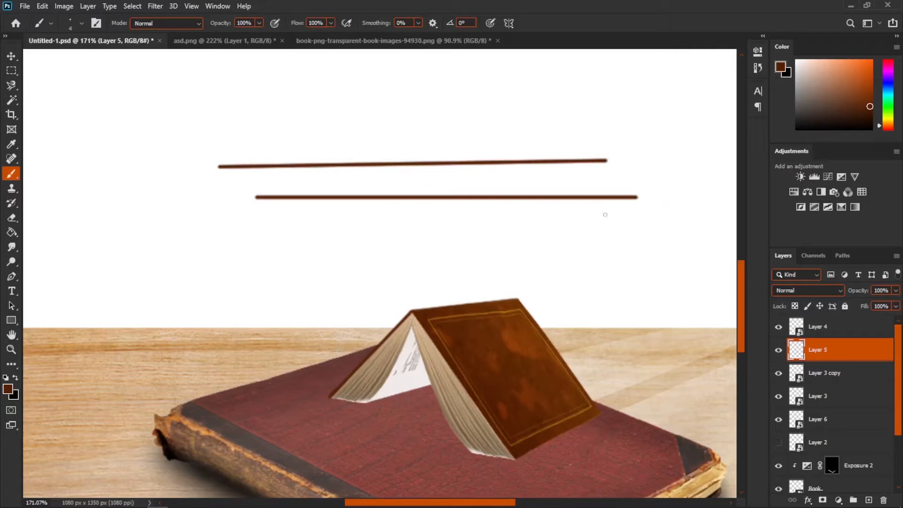
pyautogui.hotkey('ctrl', 'z')
pyautogui.hotkey('ctrl', 'z')
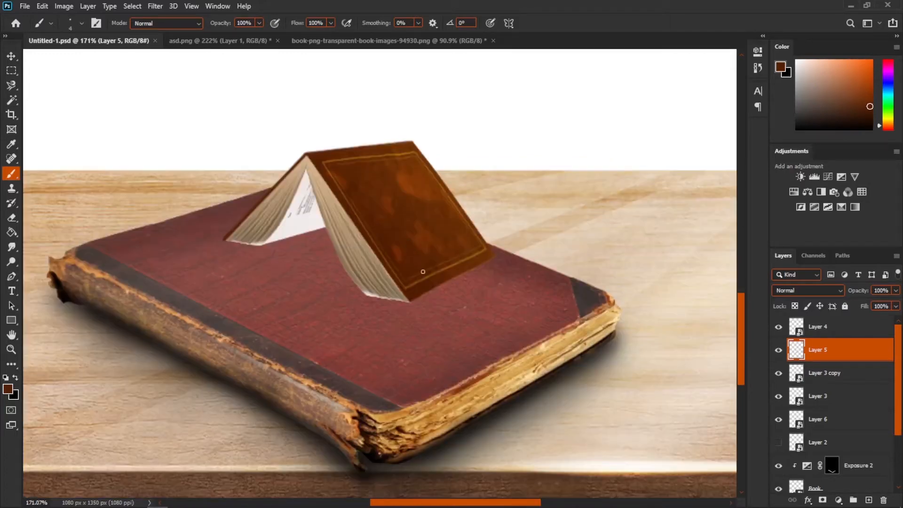
# - Select Layer 4 through Layer 6 and group them
pyautogui.scroll(2, 391, 254)
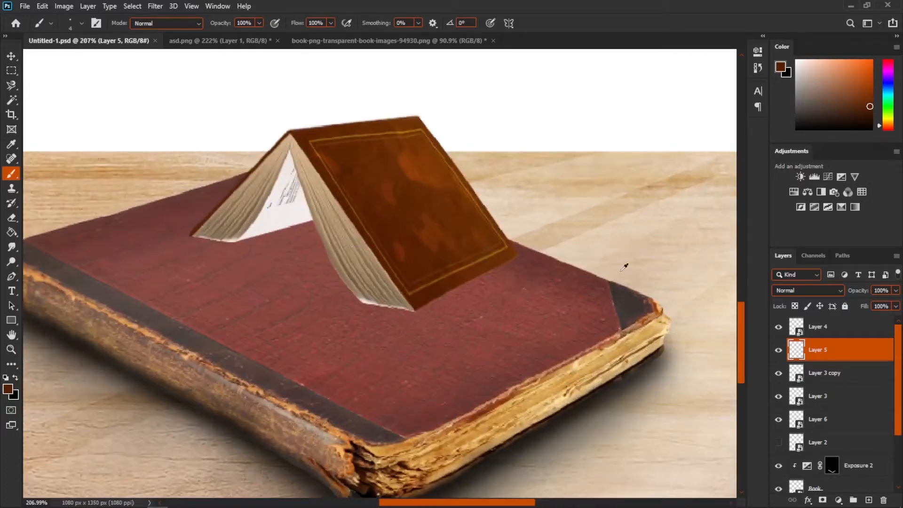
pyautogui.click(834, 332)
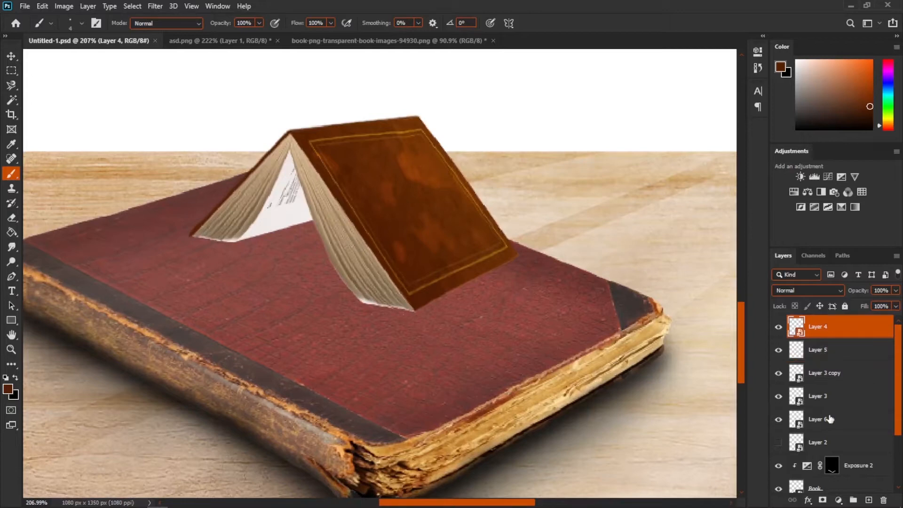
pyautogui.keyDown('shift'); pyautogui.click(831, 419); pyautogui.keyUp('shift')
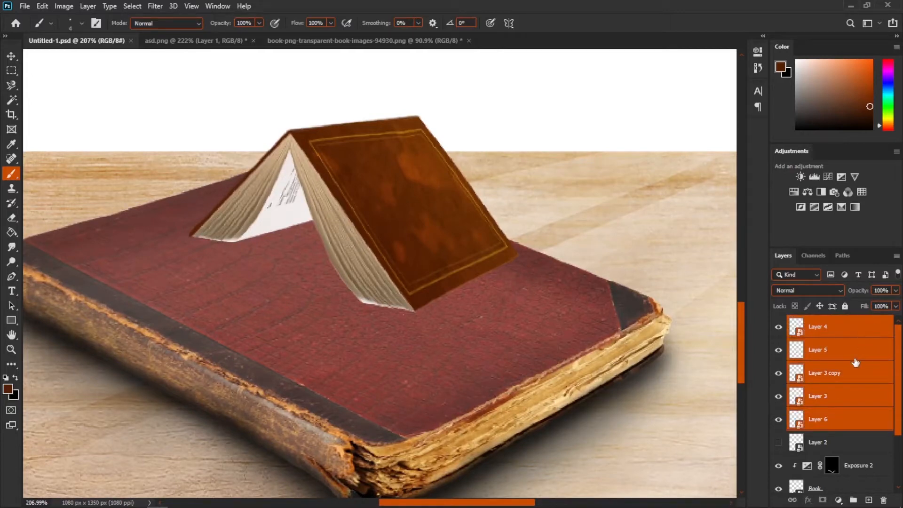
pyautogui.hotkey('ctrl', 'g')
# - Hide the new group and rename it top book
pyautogui.click(779, 323)
pyautogui.click(779, 323)
pyautogui.doubleClick(820, 323)
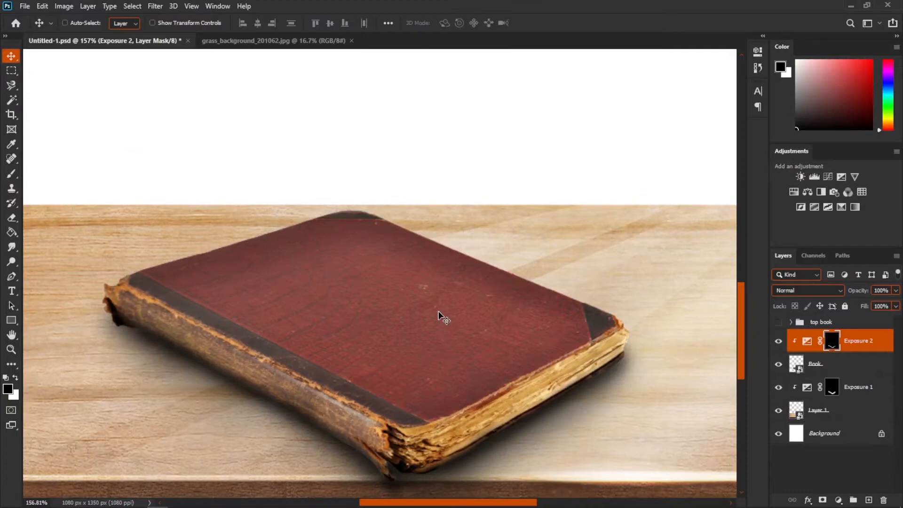
# - Drag the grass_background image into the composition as a new layer
pyautogui.click(282, 41)
pyautogui.moveTo(442, 375); pyautogui.dragTo(326, 316)
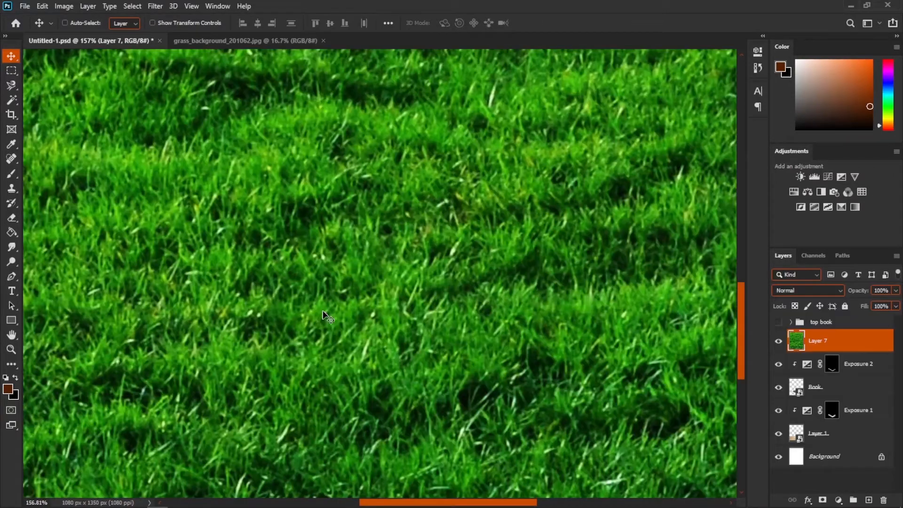
# - Convert the grass layer to a smart object and scale it down over the book
pyautogui.rightClick(838, 341)
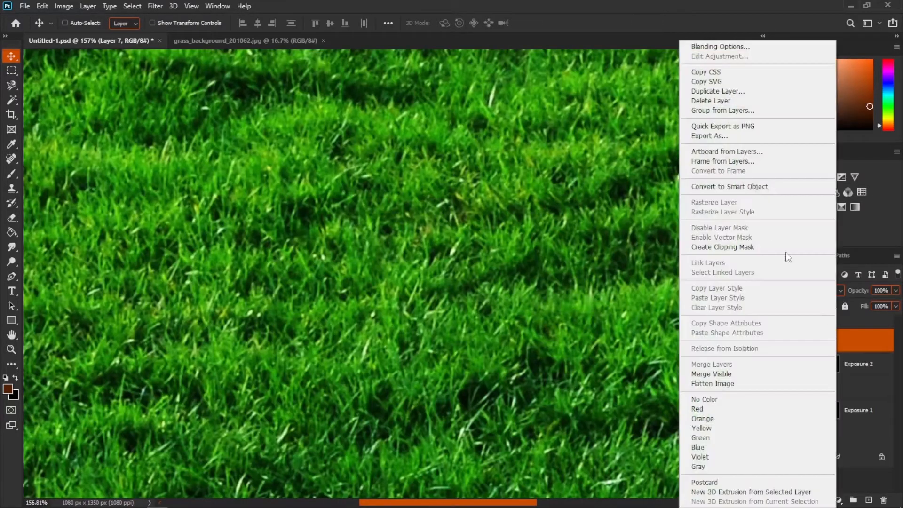
pyautogui.click(743, 186)
pyautogui.scroll(-5, 402, 277)
pyautogui.hotkey('ctrl', 't')
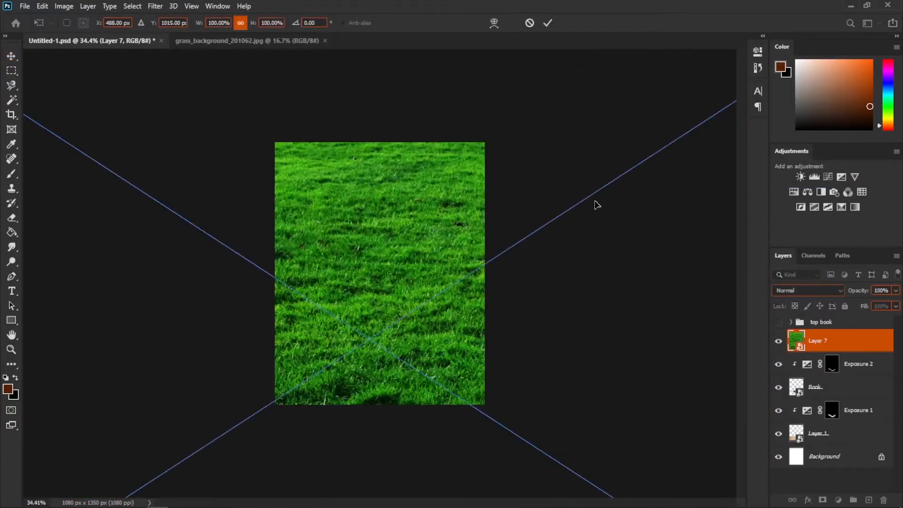
pyautogui.scroll(-4, 538, 249)
pyautogui.moveTo(546, 186); pyautogui.dragTo(329, 329)
pyautogui.moveTo(206, 406); pyautogui.dragTo(235, 393)
pyautogui.moveTo(280, 362); pyautogui.dragTo(393, 292)
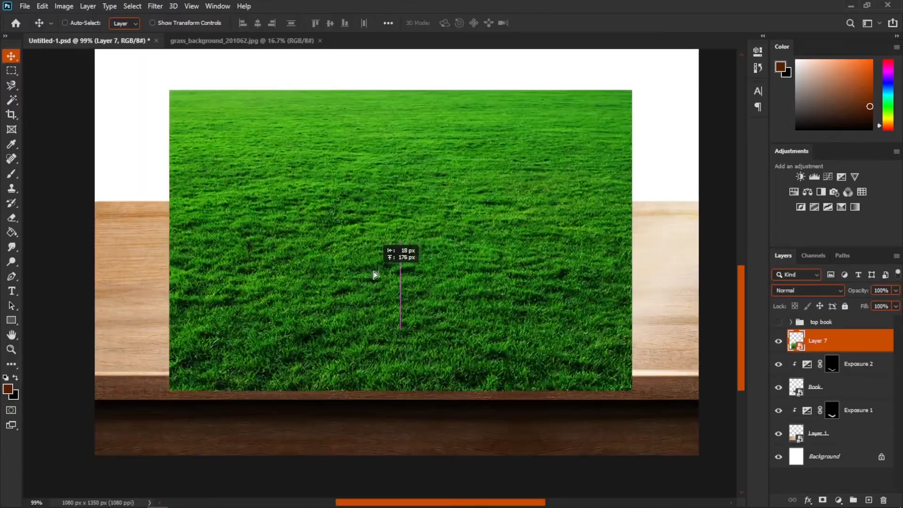
pyautogui.moveTo(375, 275); pyautogui.dragTo(377, 269)
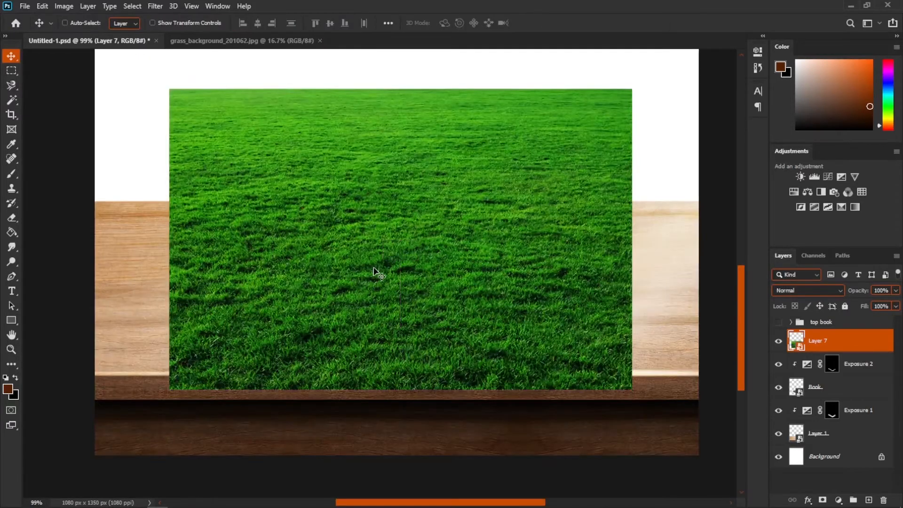
# - Resize the grass layer to 13.45% and position it over the book's cover
pyautogui.hotkey('ctrl', 't')
pyautogui.moveTo(632, 90); pyautogui.dragTo(540, 150)
pyautogui.moveTo(471, 221); pyautogui.dragTo(510, 194)
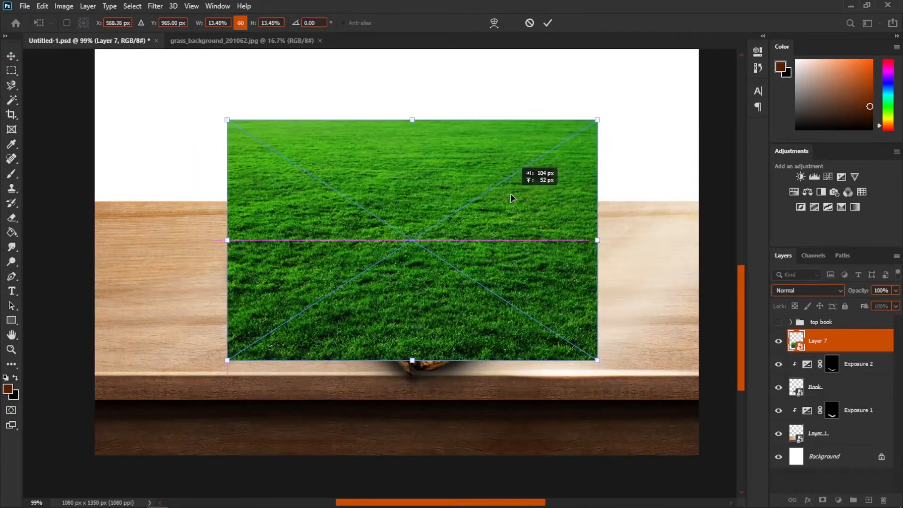
pyautogui.moveTo(527, 245); pyautogui.dragTo(527, 260)
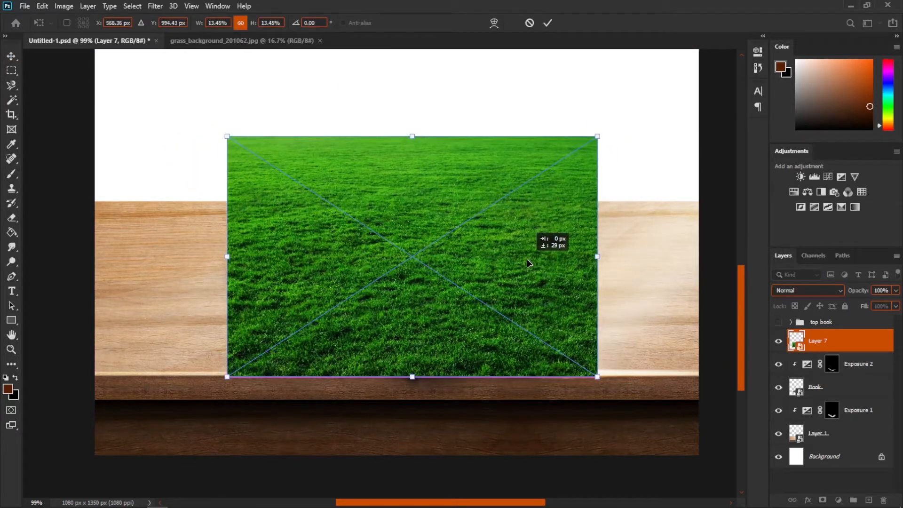
pyautogui.press('Return')
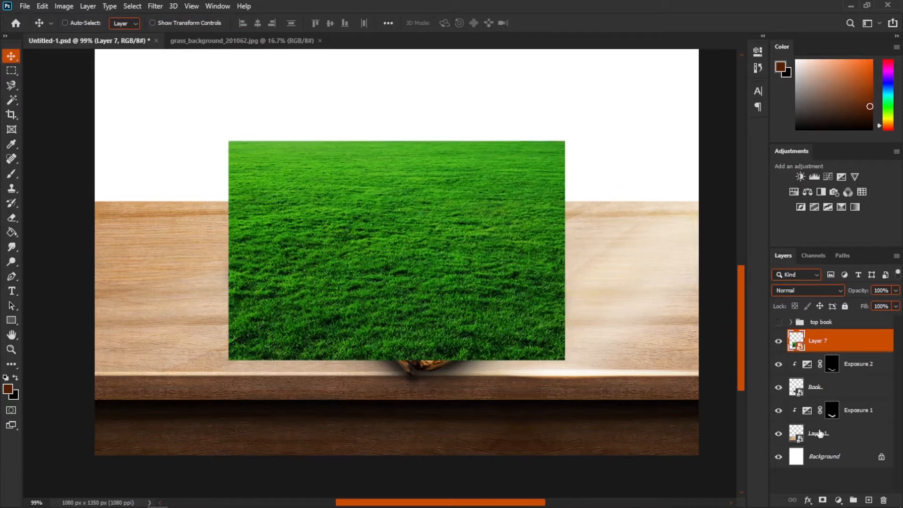
# - Add a black layer mask to the grass layer and paint white over the book cover to reveal the grass
pyautogui.keyDown('alt'); pyautogui.click(823, 501); pyautogui.keyUp('alt')
pyautogui.scroll(3, 398, 292)
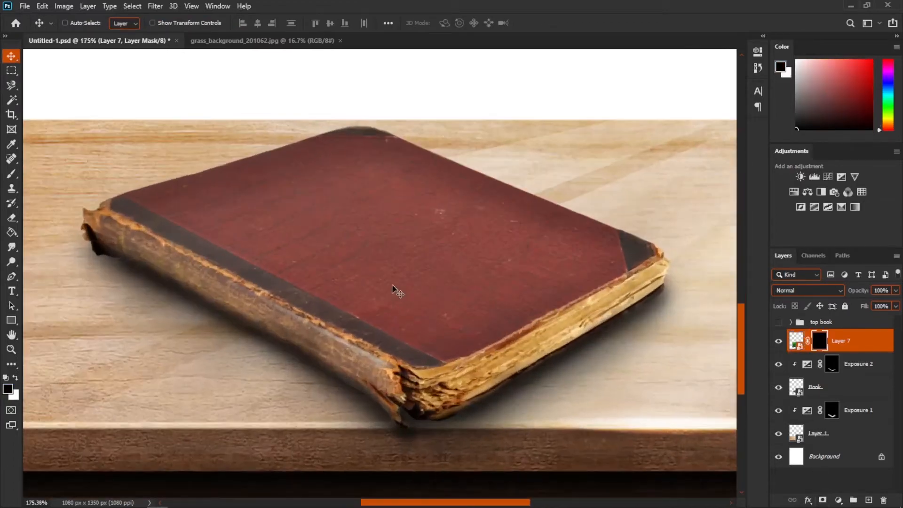
pyautogui.press('b')
pyautogui.press('x')
pyautogui.moveTo(172, 201)
pyautogui.mouseDown()
pyautogui.moveTo(145, 202)
pyautogui.moveTo(372, 137)
pyautogui.moveTo(141, 212)
pyautogui.moveTo(414, 355)
pyautogui.moveTo(635, 252)
pyautogui.moveTo(376, 141)
pyautogui.moveTo(633, 250)
pyautogui.moveTo(393, 168)
pyautogui.moveTo(320, 278)
pyautogui.moveTo(264, 226)
pyautogui.moveTo(287, 247)
pyautogui.moveTo(433, 285)
pyautogui.mouseUp()
pyautogui.scroll(-1, 346, 311)
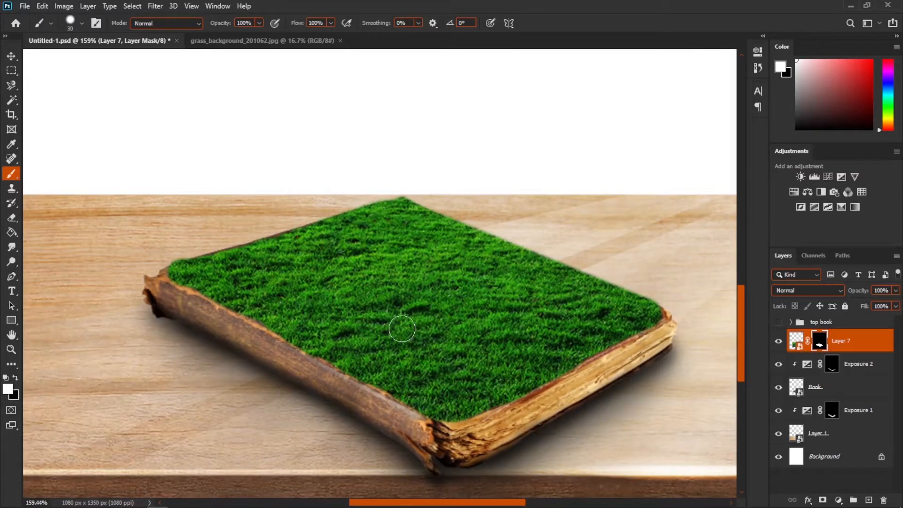
# - Pick a Fur_Brushes_by_nathie brush at size 70 px and paint the mask along the cover's edge
pyautogui.scroll(-1, 401, 329)
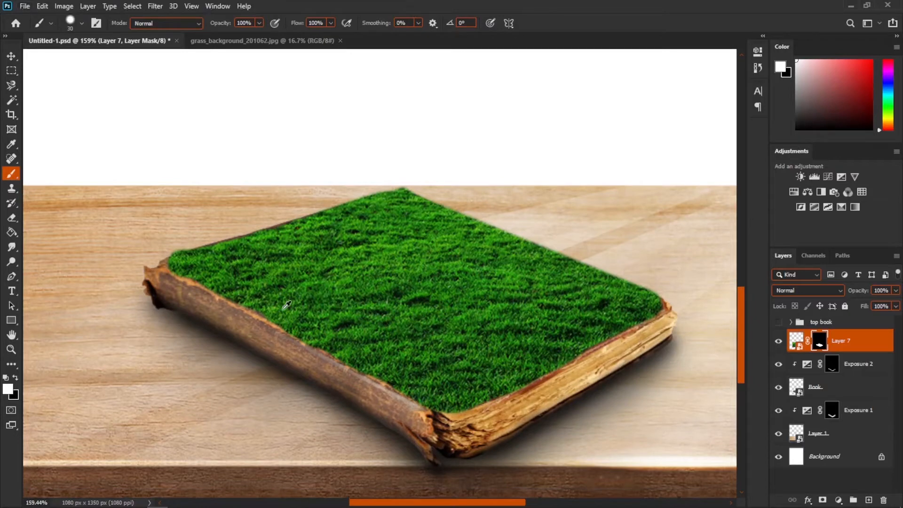
pyautogui.scroll(3, 286, 306)
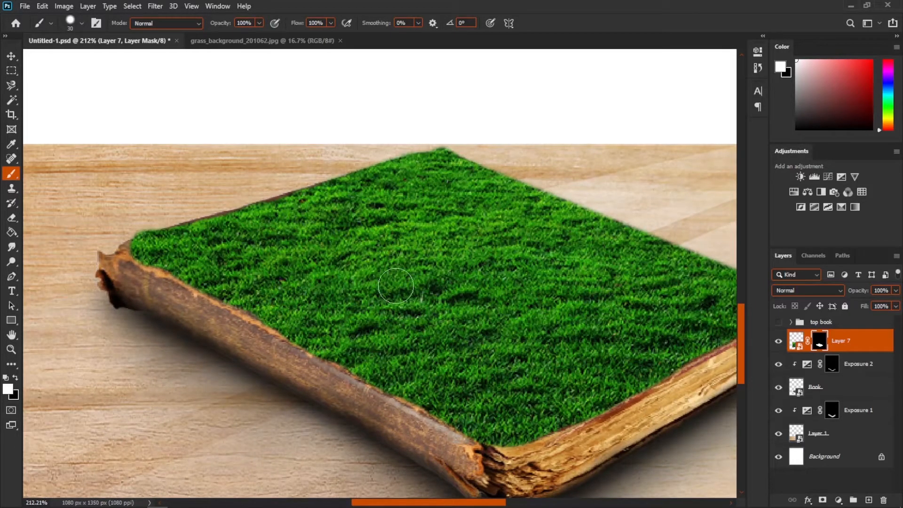
pyautogui.rightClick(362, 258)
pyautogui.scroll(-4, 576, 393)
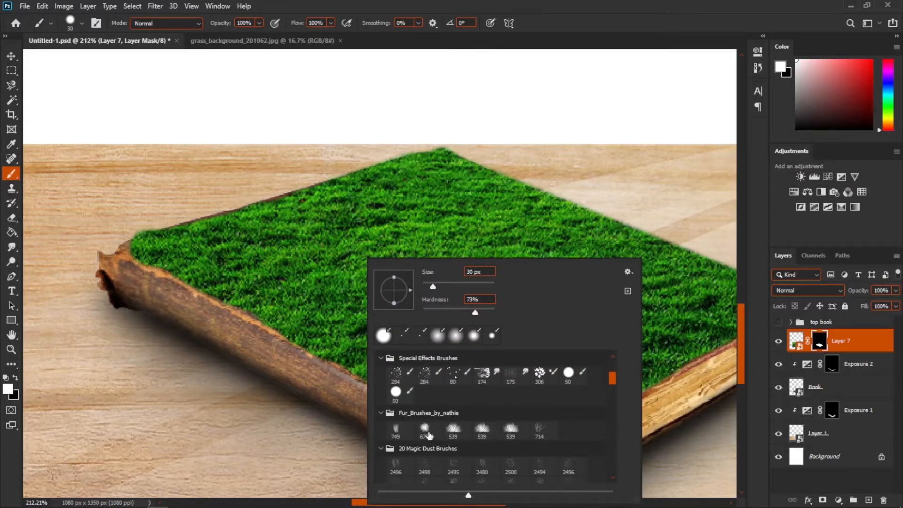
pyautogui.click(427, 431)
pyautogui.click(440, 285)
pyautogui.moveTo(206, 244); pyautogui.dragTo(221, 247)
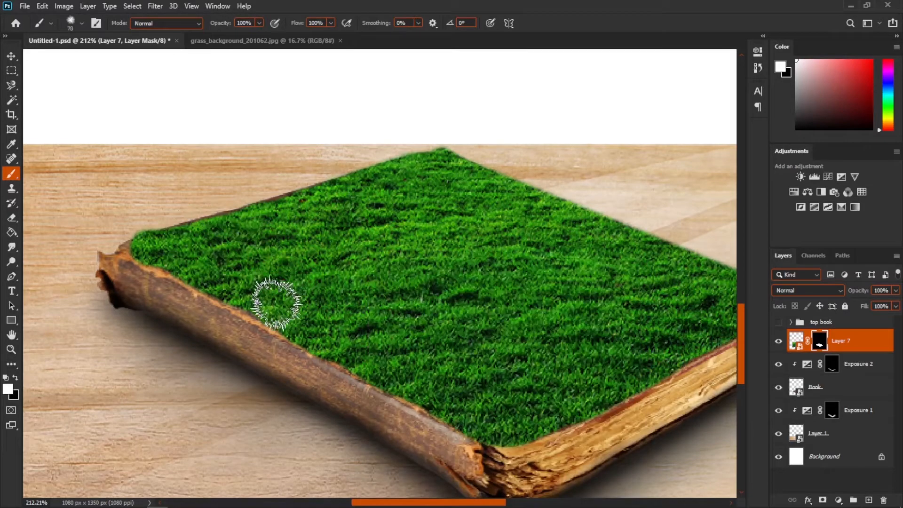
# - Continue painting furry grass edges around the cover's borders on the mask
pyautogui.scroll(4, 278, 307)
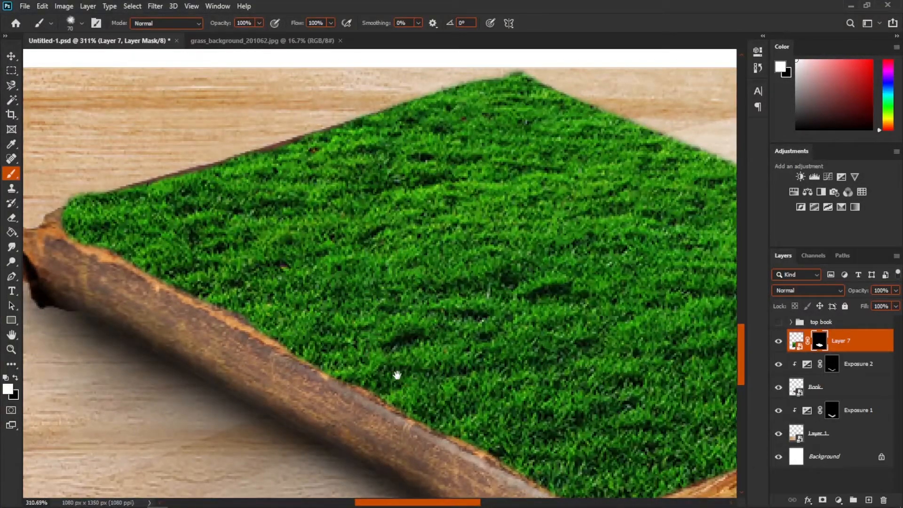
pyautogui.moveTo(397, 373); pyautogui.dragTo(386, 295)
pyautogui.scroll(-2, 389, 297)
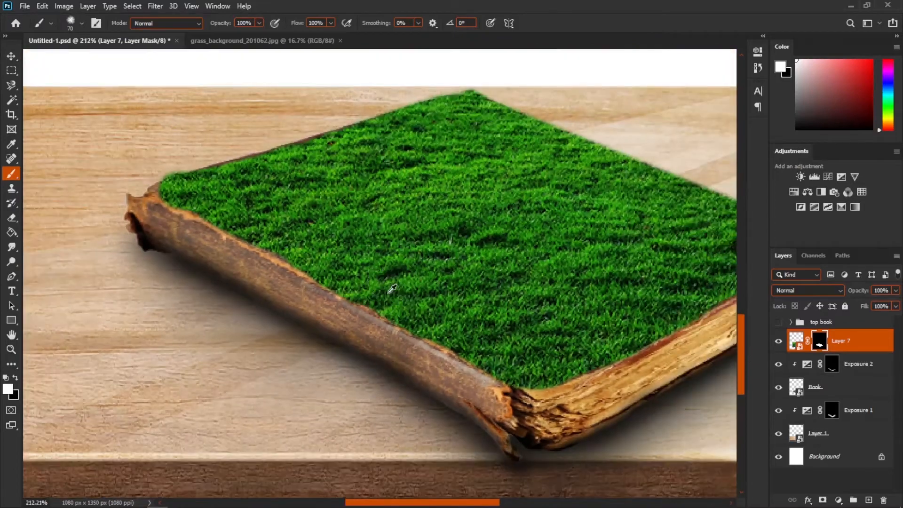
pyautogui.scroll(-2, 390, 297)
pyautogui.scroll(2, 403, 303)
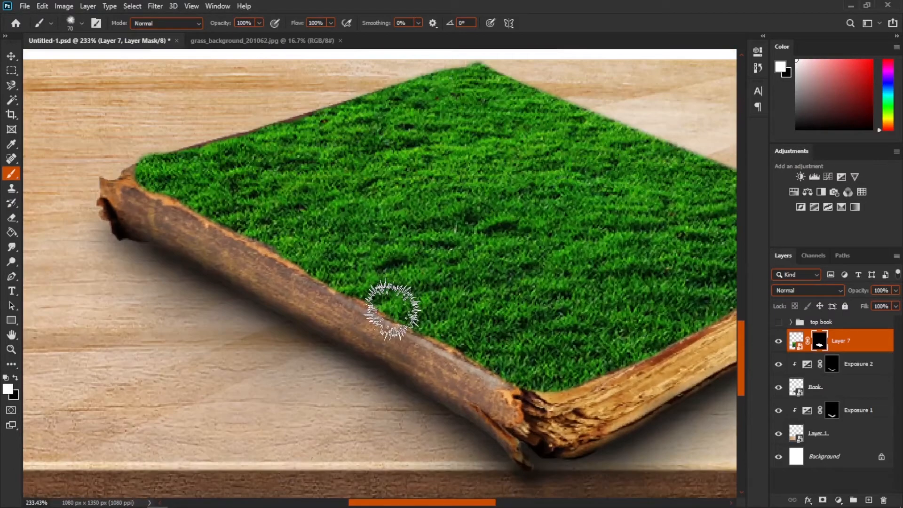
pyautogui.moveTo(370, 317); pyautogui.dragTo(353, 314)
pyautogui.moveTo(431, 325); pyautogui.dragTo(492, 349)
pyautogui.moveTo(571, 370); pyautogui.dragTo(349, 382)
pyautogui.moveTo(528, 282)
pyautogui.mouseDown()
pyautogui.moveTo(578, 236)
pyautogui.moveTo(404, 154)
pyautogui.moveTo(395, 160)
pyautogui.mouseUp()
pyautogui.moveTo(119, 200)
pyautogui.mouseDown()
pyautogui.moveTo(258, 164)
pyautogui.moveTo(100, 216)
pyautogui.moveTo(221, 272)
pyautogui.moveTo(287, 317)
pyautogui.mouseUp()
pyautogui.press(']')
pyautogui.scroll(-2, 287, 315)
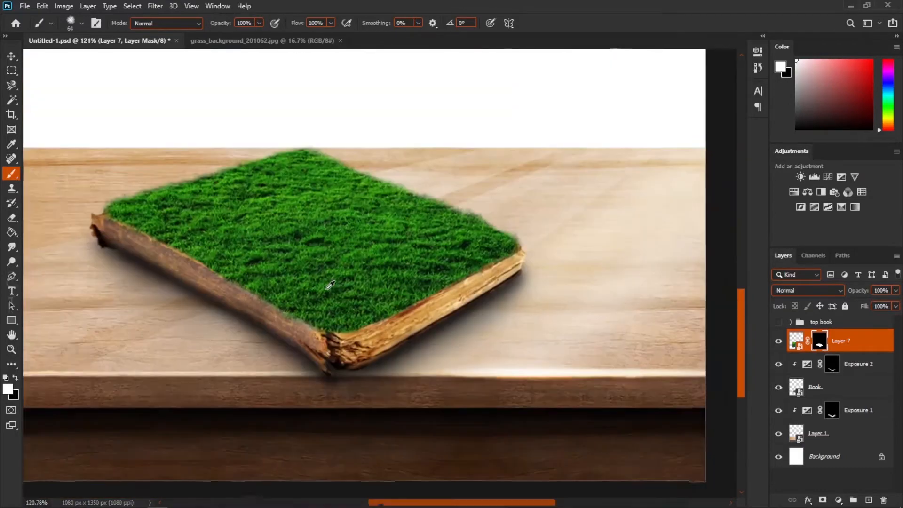
pyautogui.scroll(4, 346, 276)
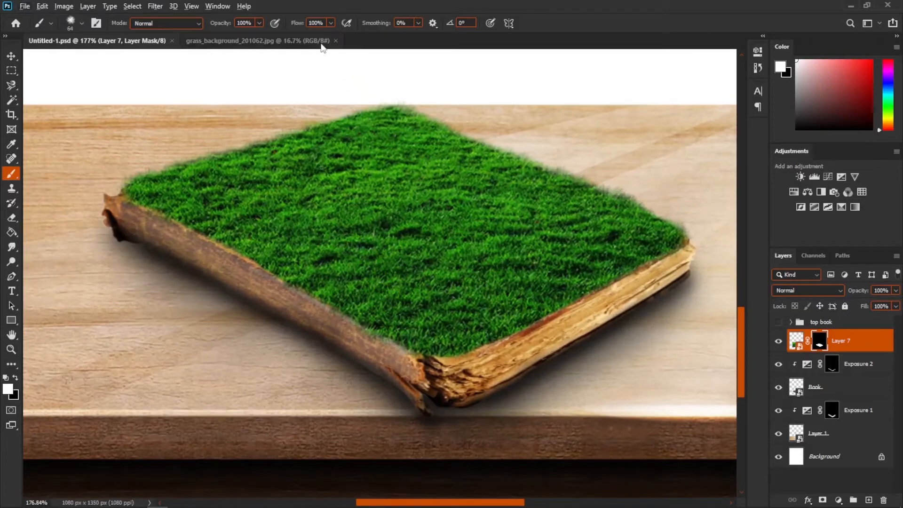
# - Close the grass background document and open the grasses PNG image
pyautogui.click(340, 42)
pyautogui.click(336, 41)
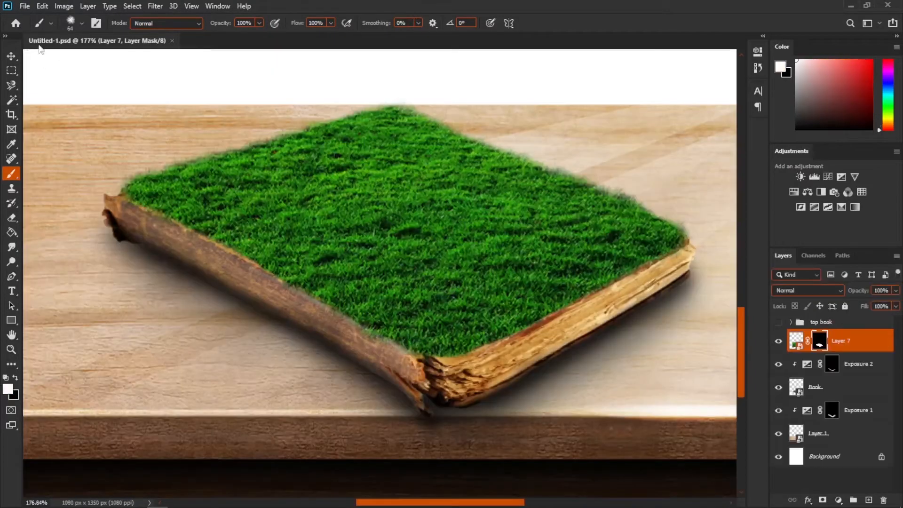
pyautogui.click(25, 9)
pyautogui.click(35, 30)
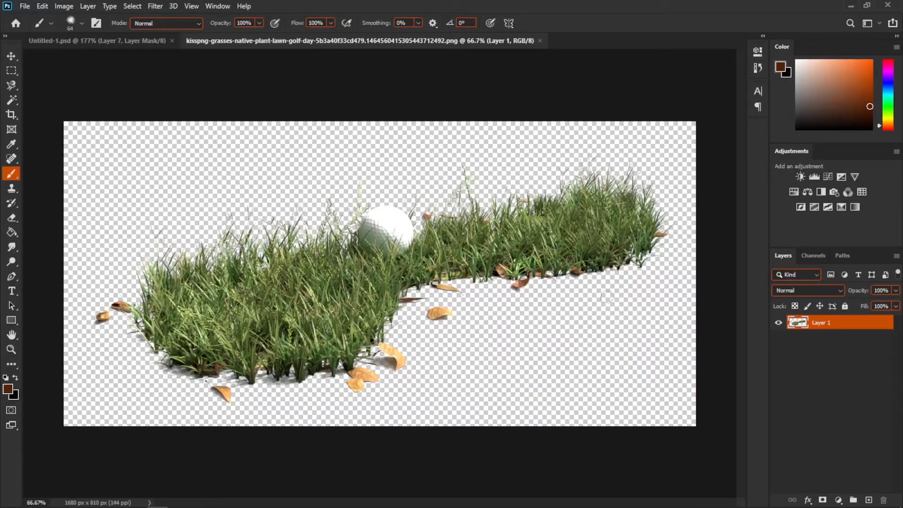
# - Drag the grasses PNG into the composition and convert the new layer to a smart object
pyautogui.press('v')
pyautogui.moveTo(607, 296)
pyautogui.mouseDown()
pyautogui.moveTo(88, 27)
pyautogui.moveTo(153, 190)
pyautogui.moveTo(238, 270)
pyautogui.mouseUp()
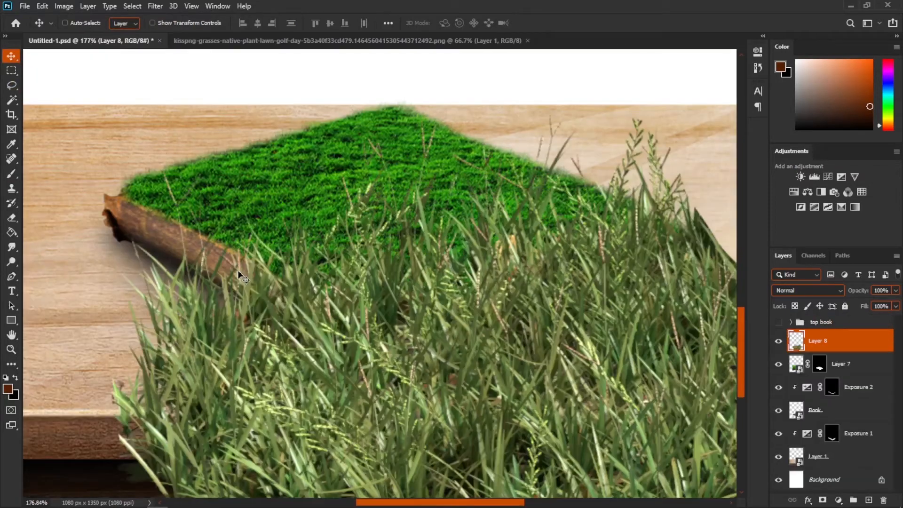
pyautogui.rightClick(819, 343)
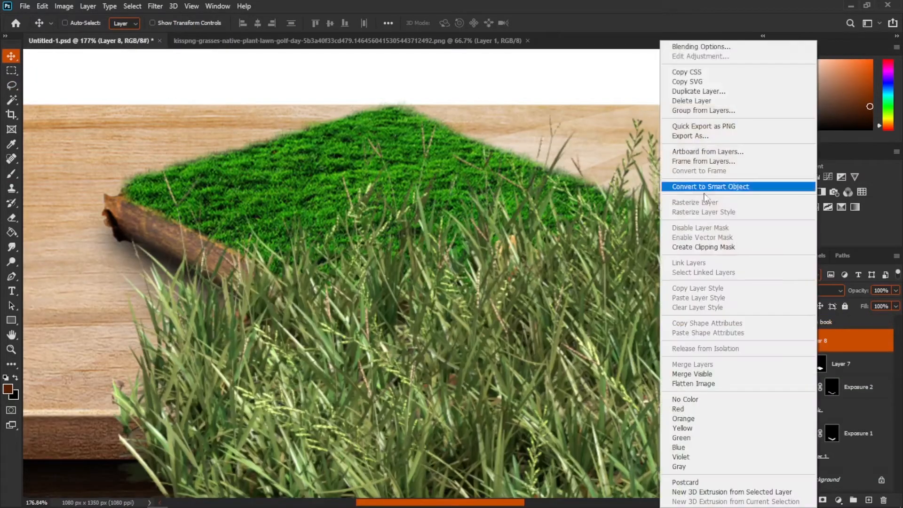
pyautogui.click(682, 188)
# - Scale the grass tuft to 22.12% and place it at the cover's left corner below Layer 7
pyautogui.moveTo(461, 261); pyautogui.dragTo(349, 332)
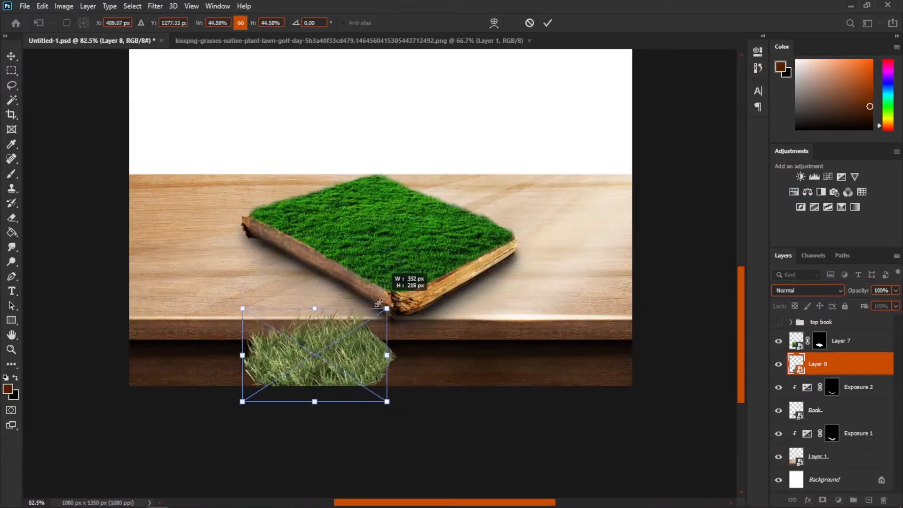
pyautogui.moveTo(310, 374); pyautogui.dragTo(287, 244)
pyautogui.scroll(3, 287, 243)
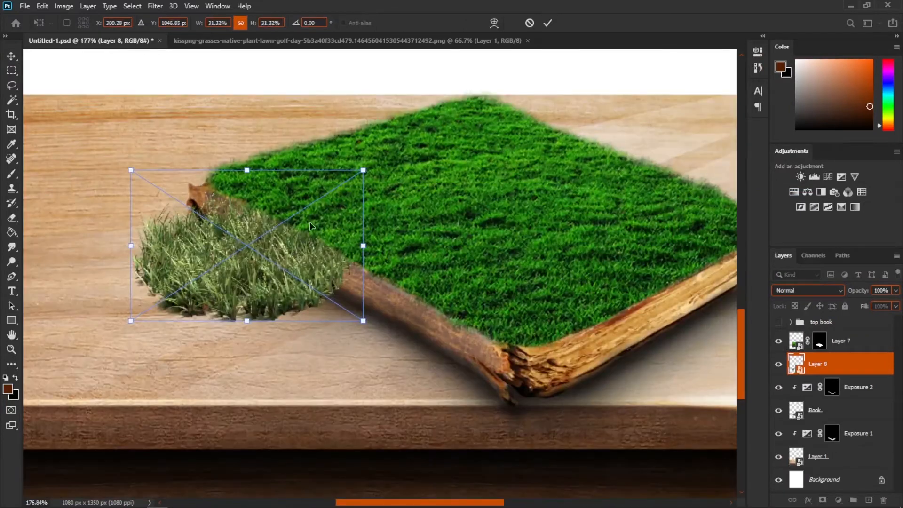
pyautogui.moveTo(363, 170); pyautogui.dragTo(295, 214)
pyautogui.moveTo(236, 264); pyautogui.dragTo(301, 197)
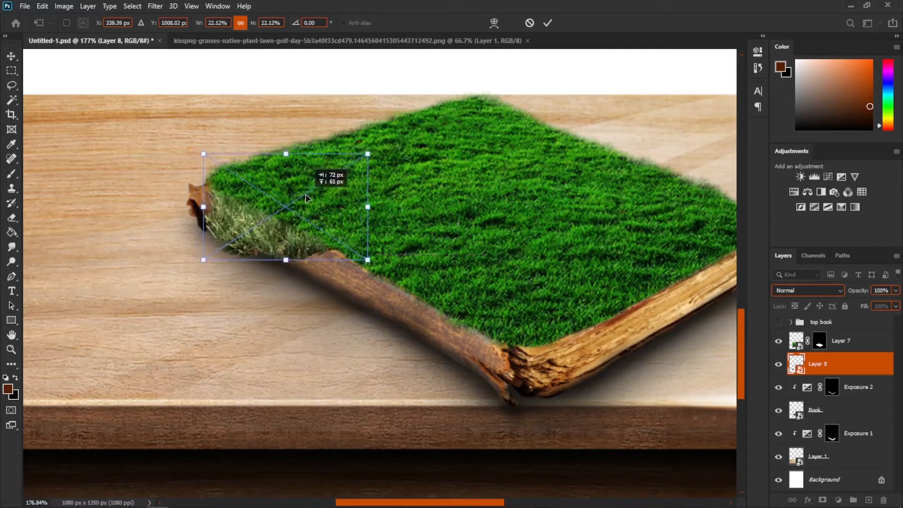
pyautogui.press('Return')
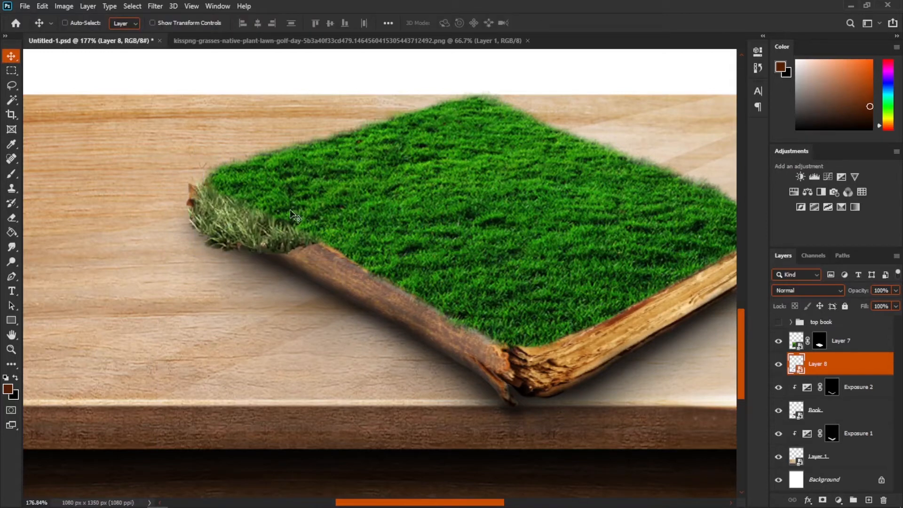
# - Duplicate the grass tuft repeatedly along the cover's front edge
pyautogui.moveTo(269, 235); pyautogui.dragTo(495, 366)
pyautogui.moveTo(495, 367); pyautogui.dragTo(493, 374)
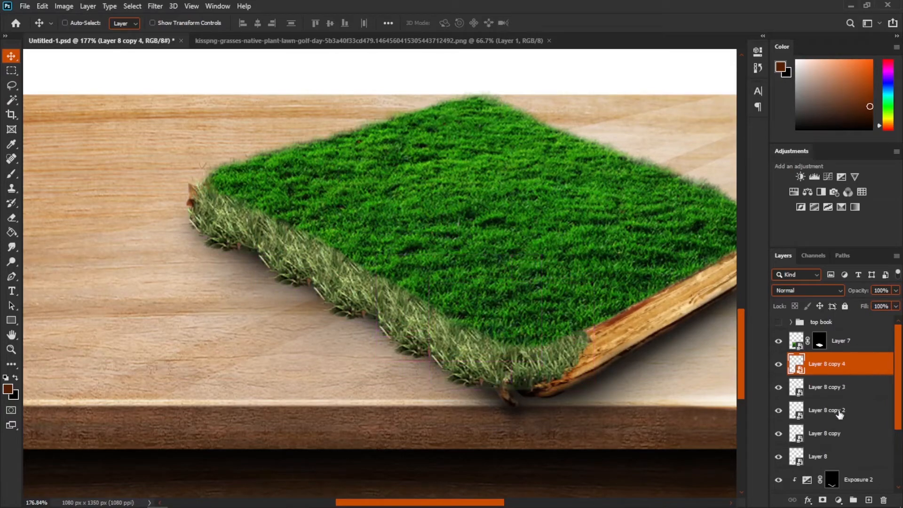
# - Select all grass tuft copies and convert them into a single smart object
pyautogui.click(779, 457)
pyautogui.click(779, 457)
pyautogui.keyDown('shift'); pyautogui.click(844, 460); pyautogui.keyUp('shift')
pyautogui.rightClick(844, 444)
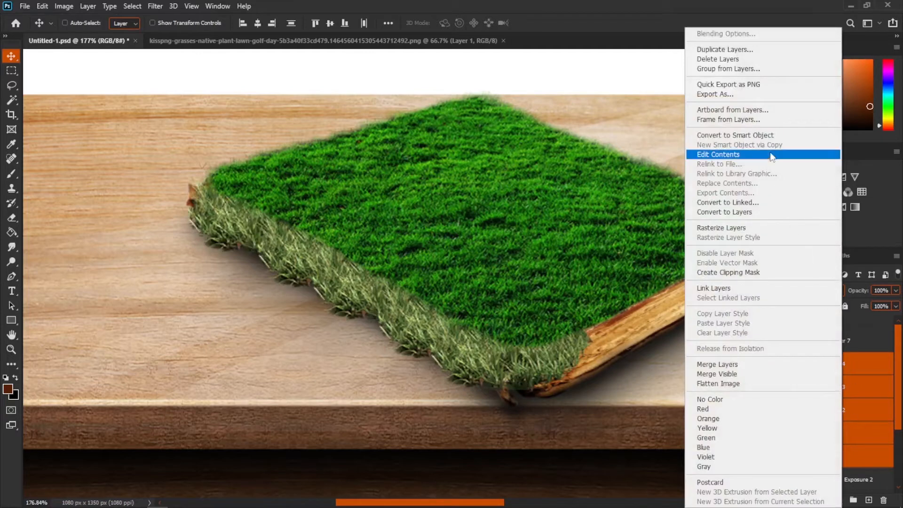
pyautogui.click(758, 137)
# - Toggle the grass edge layer's visibility to compare the result
pyautogui.click(779, 365)
pyautogui.click(778, 364)
pyautogui.click(778, 365)
pyautogui.click(779, 364)
pyautogui.click(779, 364)
pyautogui.click(779, 365)
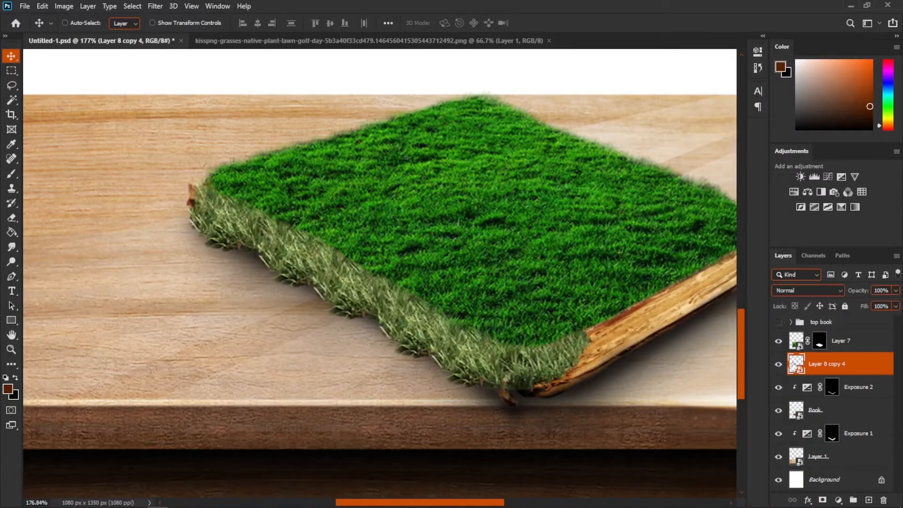
# - Add a black mask to the grass edge layer, load the Book layer's selection and paint the grass back within it
pyautogui.keyDown('alt'); pyautogui.click(823, 502); pyautogui.keyUp('alt')
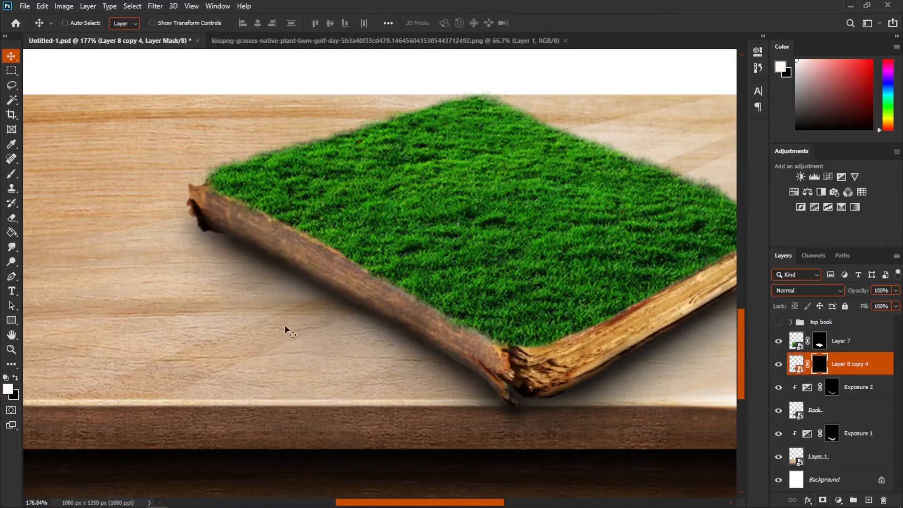
pyautogui.click(10, 178)
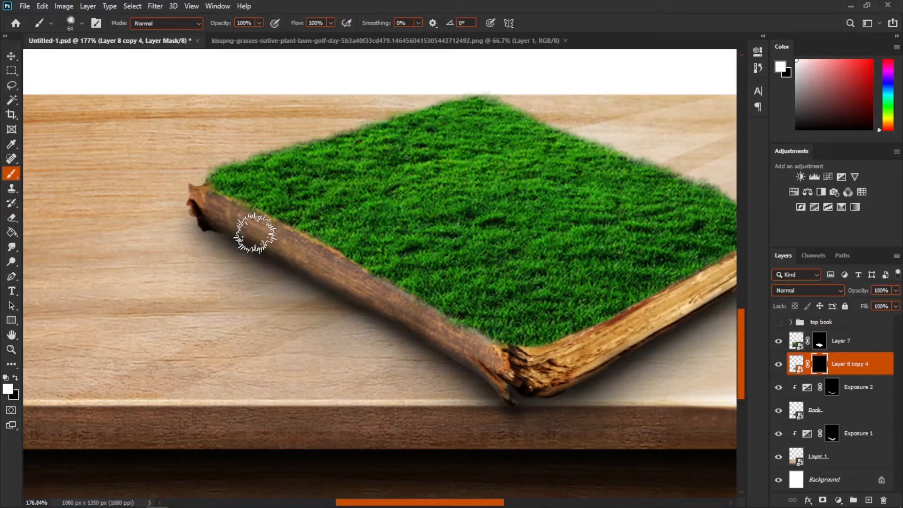
pyautogui.scroll(5, 252, 236)
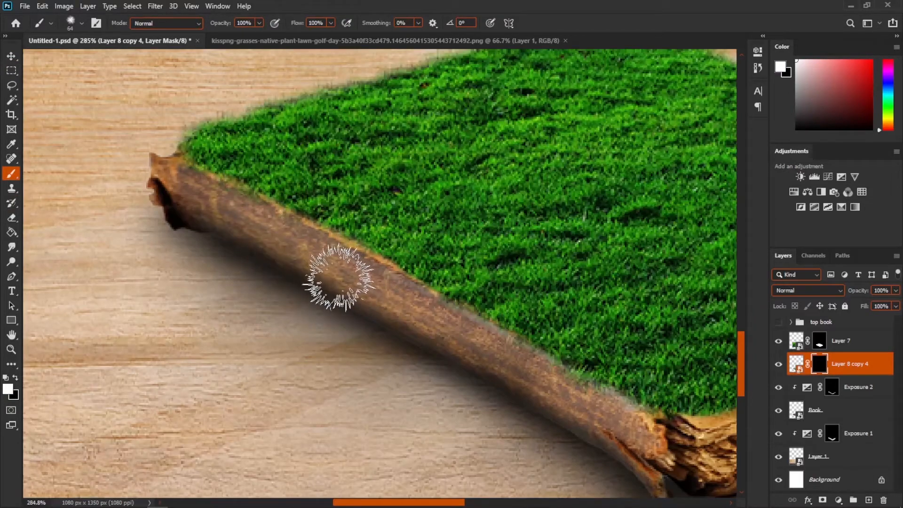
pyautogui.scroll(-2, 431, 323)
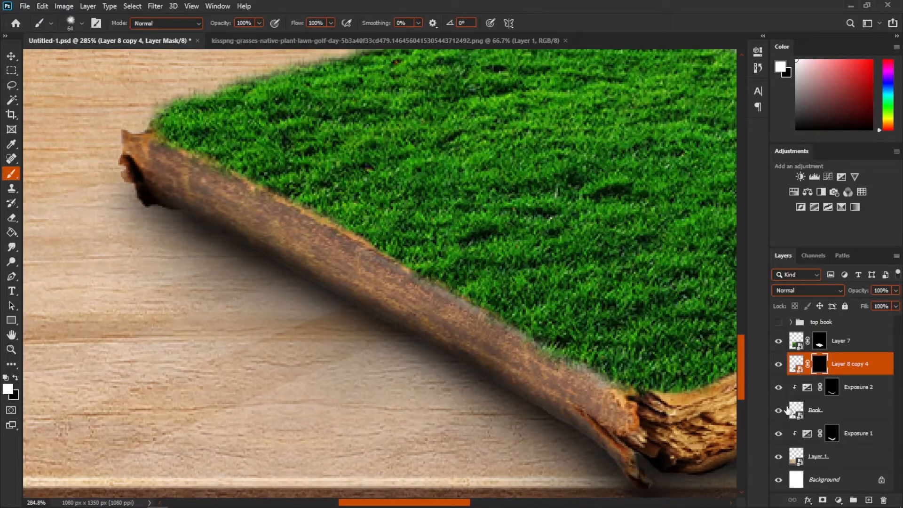
pyautogui.click(779, 410)
pyautogui.click(779, 411)
pyautogui.keyDown('ctrl'); pyautogui.click(796, 411); pyautogui.keyUp('ctrl')
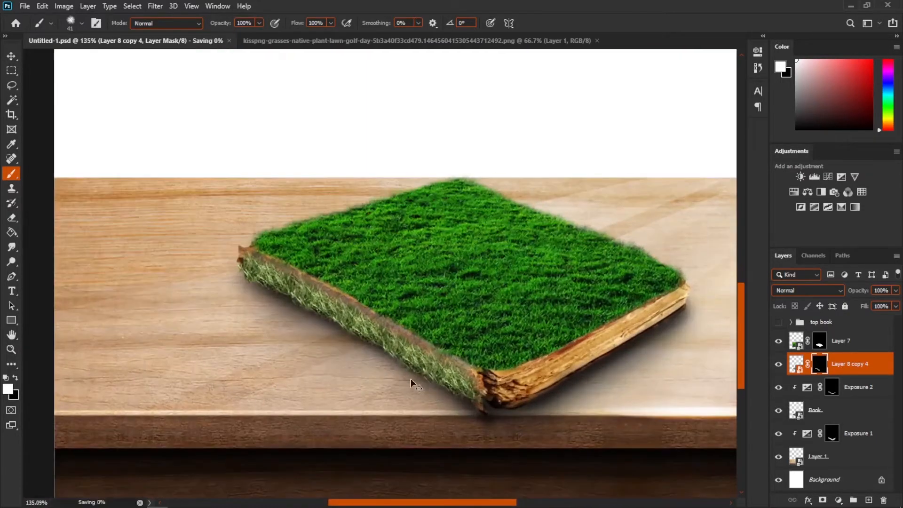
pyautogui.scroll(3, 410, 383)
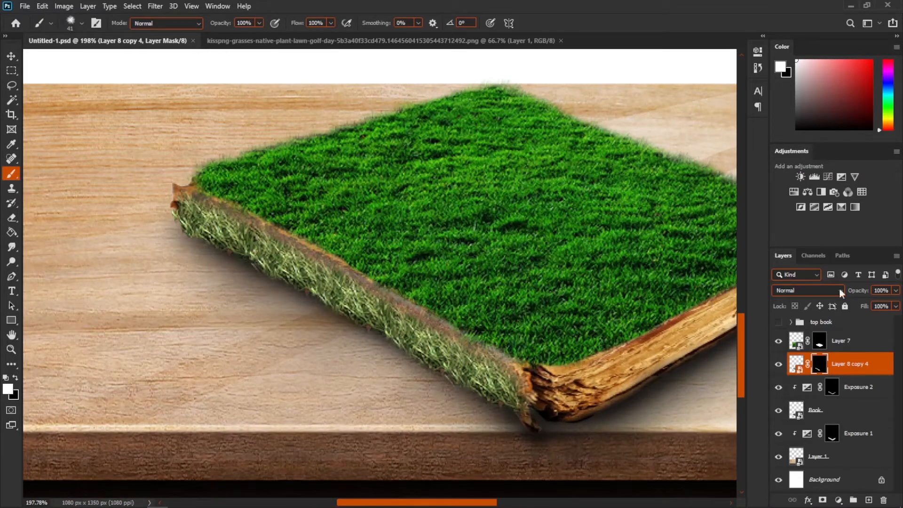
# - Add a clipped Hue/Saturation adjustment to the grass edges, colorize and adjust hue, saturation and lightness, and save
pyautogui.click(792, 194)
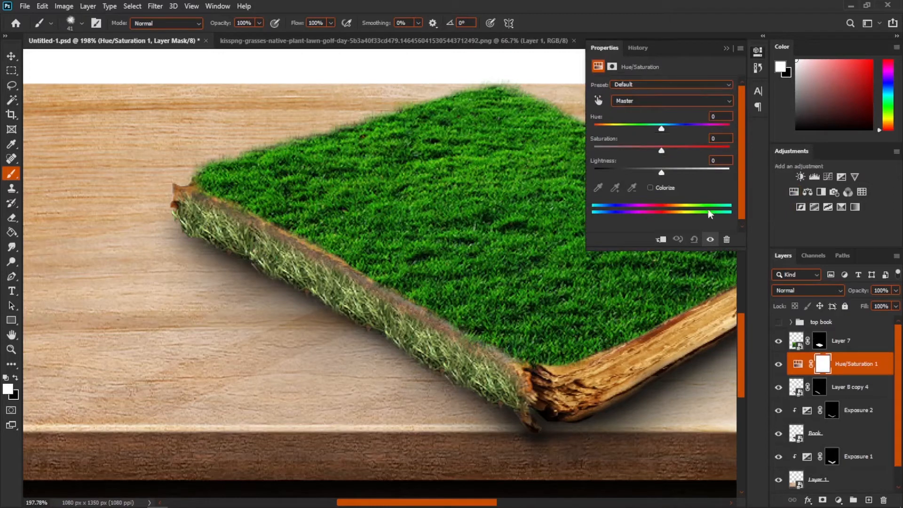
pyautogui.click(662, 240)
pyautogui.click(650, 188)
pyautogui.moveTo(595, 127); pyautogui.dragTo(649, 127)
pyautogui.moveTo(627, 150); pyautogui.dragTo(665, 149)
pyautogui.moveTo(649, 128); pyautogui.dragTo(633, 128)
pyautogui.moveTo(661, 172); pyautogui.dragTo(647, 173)
pyautogui.click(727, 49)
pyautogui.hotkey('ctrl', 's')
pyautogui.scroll(-5, 382, 252)
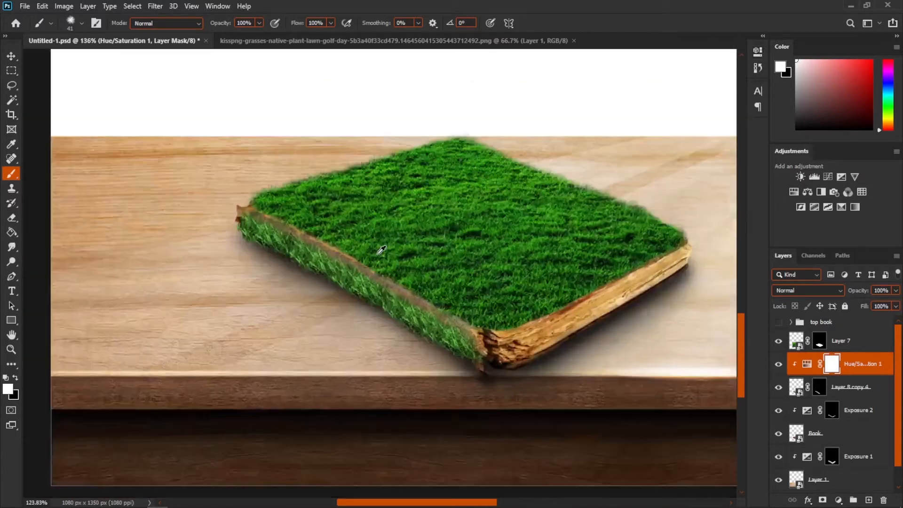
# - Reveal the top book group and add a clipped Exposure adjustment to its Layer 3, lowering the exposure strongly
pyautogui.scroll(1, 438, 393)
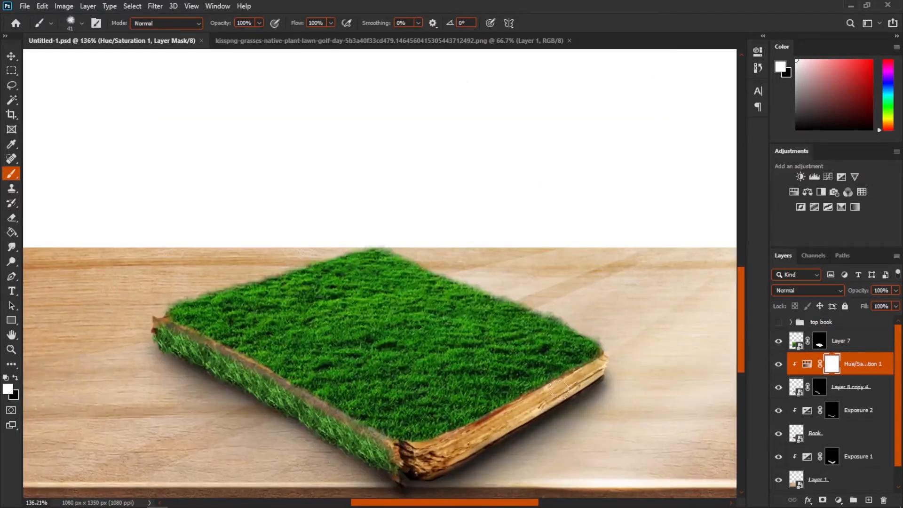
pyautogui.click(776, 323)
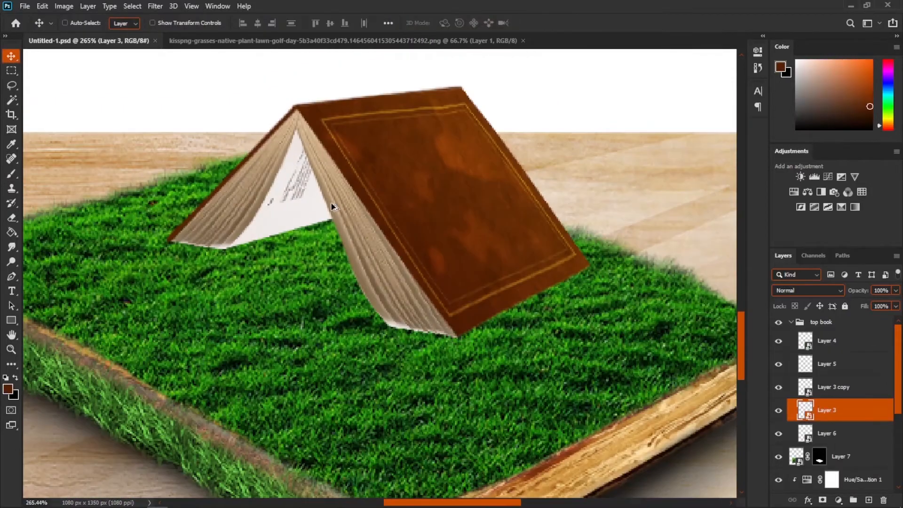
pyautogui.scroll(3, 357, 168)
pyautogui.moveTo(356, 168); pyautogui.dragTo(365, 206)
pyautogui.scroll(-4, 612, 359)
pyautogui.click(781, 345)
pyautogui.click(783, 346)
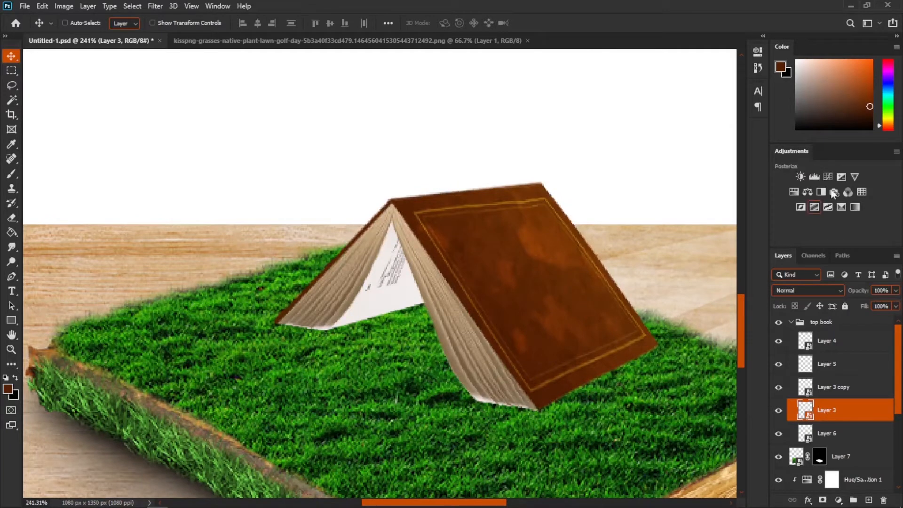
pyautogui.click(842, 176)
pyautogui.click(661, 240)
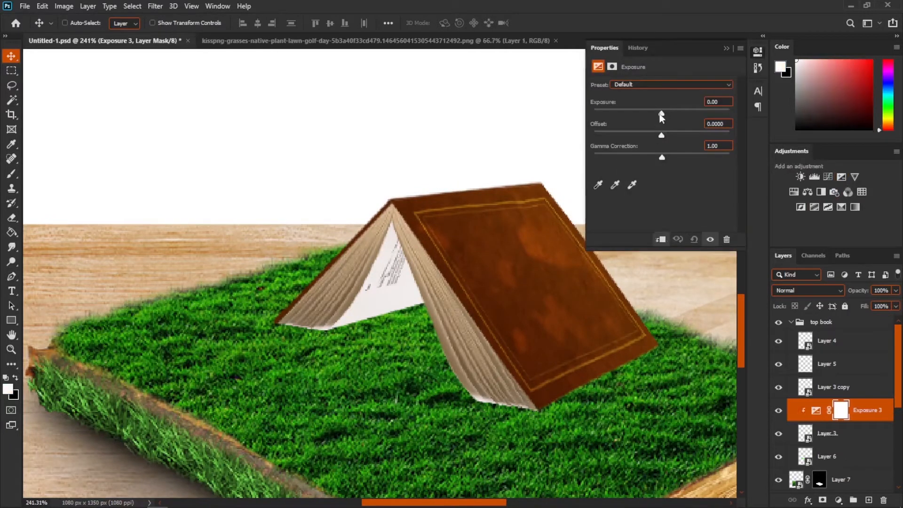
pyautogui.moveTo(662, 114); pyautogui.dragTo(538, 121)
pyautogui.click(727, 49)
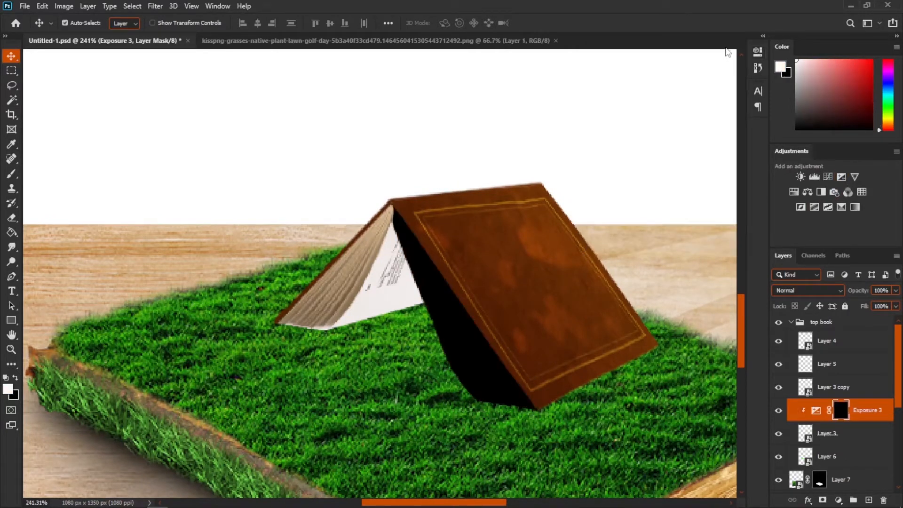
# - Invert the Exposure mask, paint shading on the cover's inner side with a 30% soft brush, and save
pyautogui.hotkey('ctrl', 'i')
pyautogui.press('b')
pyautogui.scroll(3, 453, 269)
pyautogui.moveTo(458, 242)
pyautogui.mouseDown()
pyautogui.moveTo(410, 233)
pyautogui.moveTo(548, 450)
pyautogui.mouseUp()
pyautogui.moveTo(509, 334); pyautogui.dragTo(517, 337)
pyautogui.moveTo(443, 262)
pyautogui.mouseDown()
pyautogui.moveTo(470, 264)
pyautogui.moveTo(496, 298)
pyautogui.mouseUp()
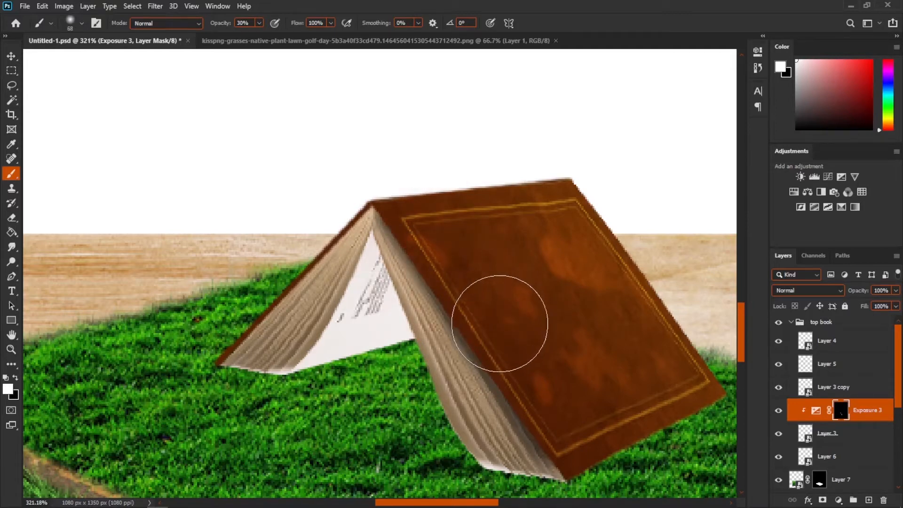
pyautogui.moveTo(527, 376)
pyautogui.mouseDown()
pyautogui.moveTo(566, 419)
pyautogui.moveTo(448, 264)
pyautogui.moveTo(434, 223)
pyautogui.mouseUp()
pyautogui.scroll(-9, 414, 292)
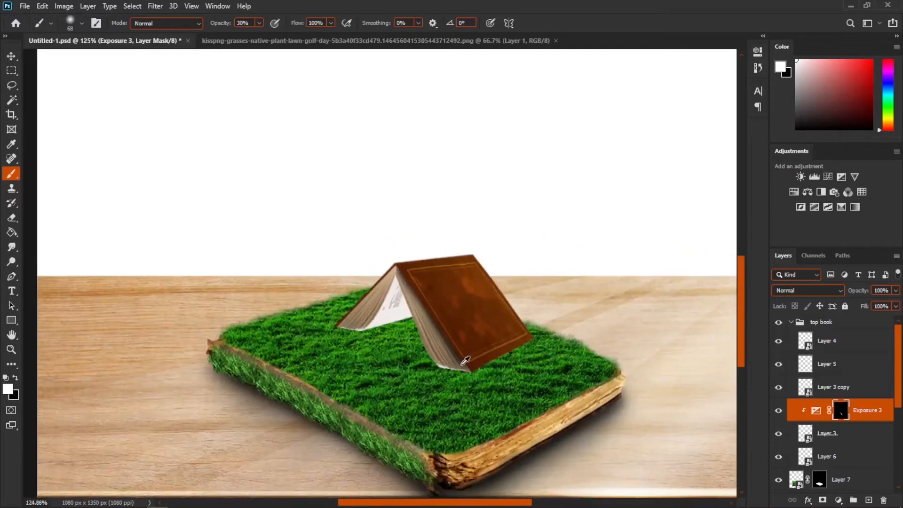
pyautogui.scroll(4, 461, 360)
pyautogui.hotkey('ctrl', 's')
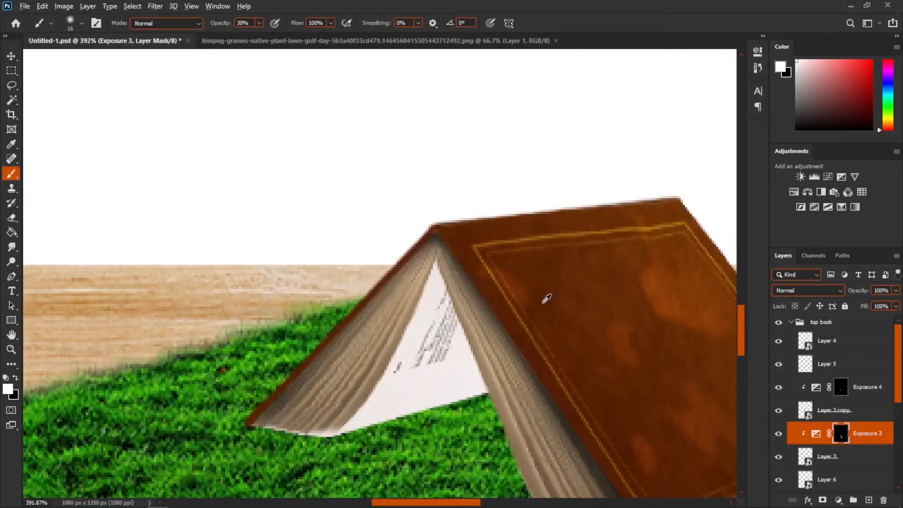
# - Paint more shading along the cover's lower edge on the mask and save
pyautogui.scroll(-12, 565, 330)
pyautogui.scroll(8, 549, 325)
pyautogui.moveTo(548, 325); pyautogui.dragTo(401, 265)
pyautogui.hotkey('ctrl', 's')
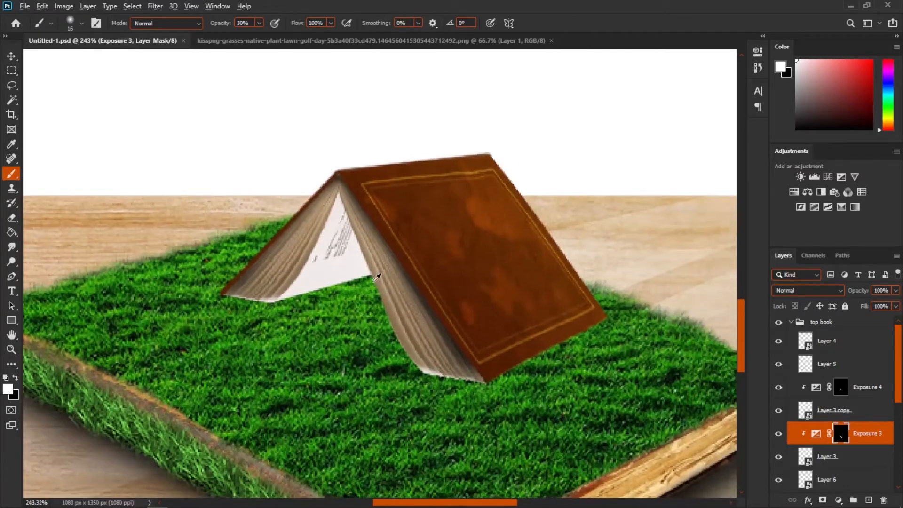
# - Select the grass top layer (Layer 7) and add a clipped Exposure adjustment set to -20.00
pyautogui.scroll(-14, 489, 358)
pyautogui.scroll(-2, 854, 456)
pyautogui.click(779, 451)
pyautogui.click(779, 451)
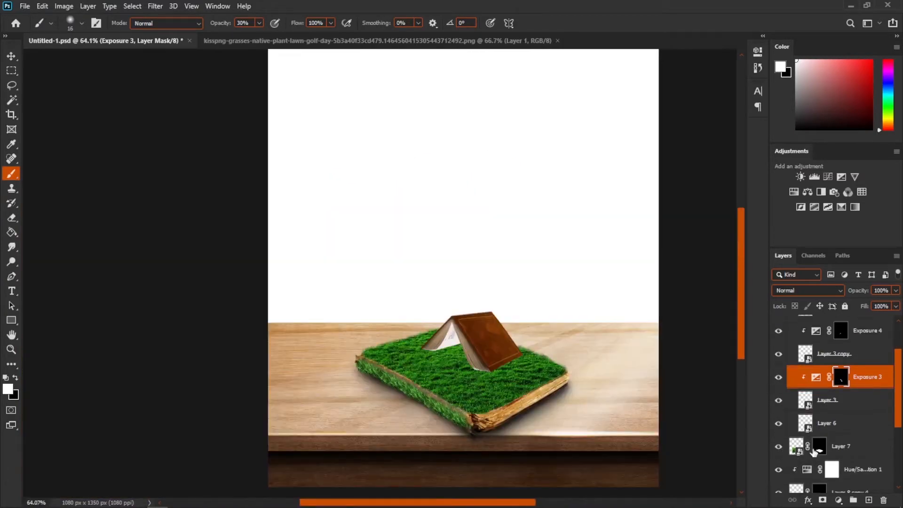
pyautogui.click(852, 448)
pyautogui.click(842, 177)
pyautogui.click(661, 240)
pyautogui.moveTo(662, 114); pyautogui.dragTo(473, 113)
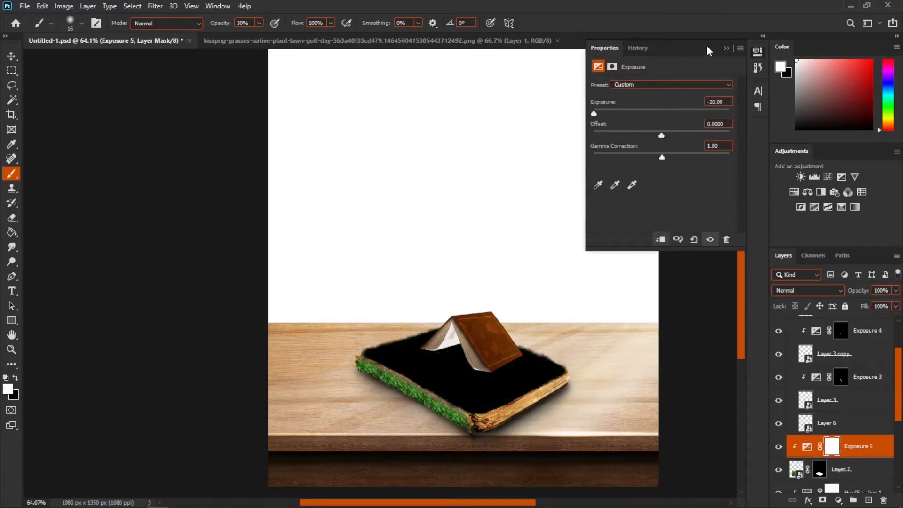
pyautogui.click(727, 49)
# - Invert that Exposure mask and paint a soft shadow on the grass beneath the standing book
pyautogui.hotkey('ctrl', 'i')
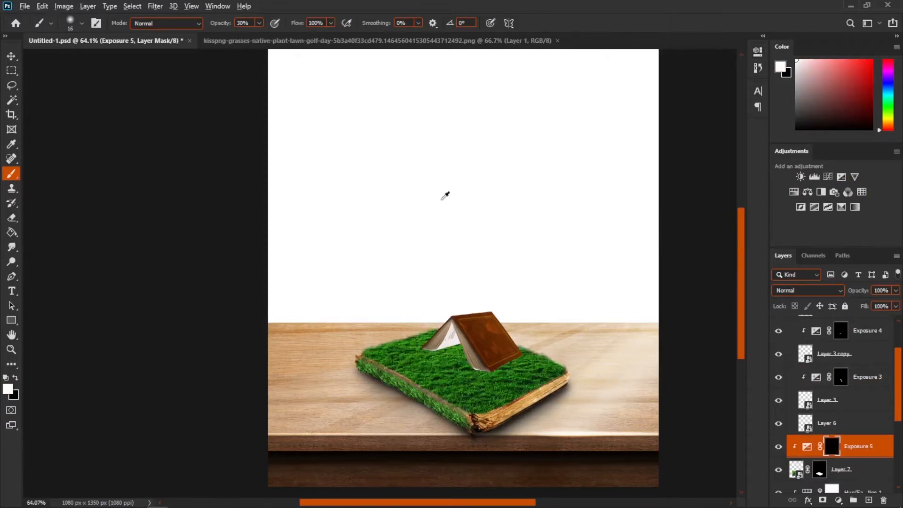
pyautogui.scroll(9, 471, 339)
pyautogui.moveTo(472, 390); pyautogui.dragTo(407, 289)
pyautogui.scroll(4, 423, 303)
pyautogui.moveTo(467, 292)
pyautogui.mouseDown()
pyautogui.moveTo(481, 286)
pyautogui.moveTo(461, 236)
pyautogui.mouseUp()
pyautogui.scroll(4, 486, 308)
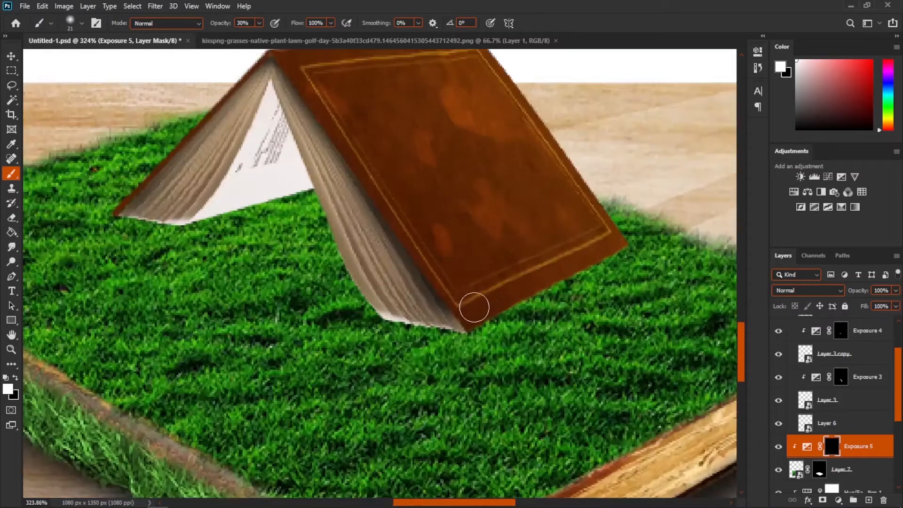
pyautogui.moveTo(473, 307); pyautogui.dragTo(429, 351)
pyautogui.moveTo(194, 219)
pyautogui.mouseDown()
pyautogui.moveTo(155, 225)
pyautogui.moveTo(111, 201)
pyautogui.mouseUp()
# - Swap to white and paint along the book's base to refine the shadow, then save
pyautogui.press('x')
pyautogui.moveTo(434, 350)
pyautogui.mouseDown()
pyautogui.moveTo(415, 351)
pyautogui.moveTo(454, 329)
pyautogui.mouseUp()
pyautogui.moveTo(384, 319); pyautogui.dragTo(463, 333)
pyautogui.moveTo(125, 217); pyautogui.dragTo(313, 190)
pyautogui.scroll(-7, 276, 317)
pyautogui.hotkey('ctrl', 's')
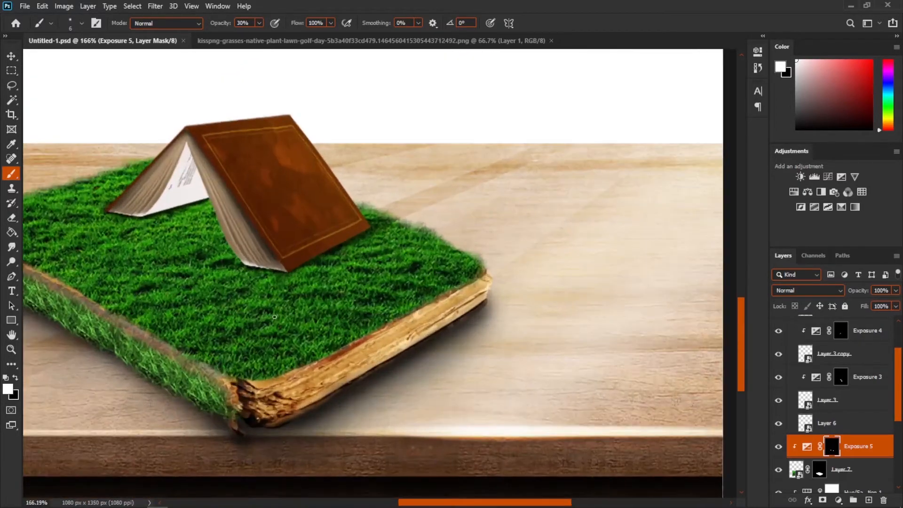
# - Select the top book group and paste a copy of the grass layer above it
pyautogui.scroll(3, 239, 276)
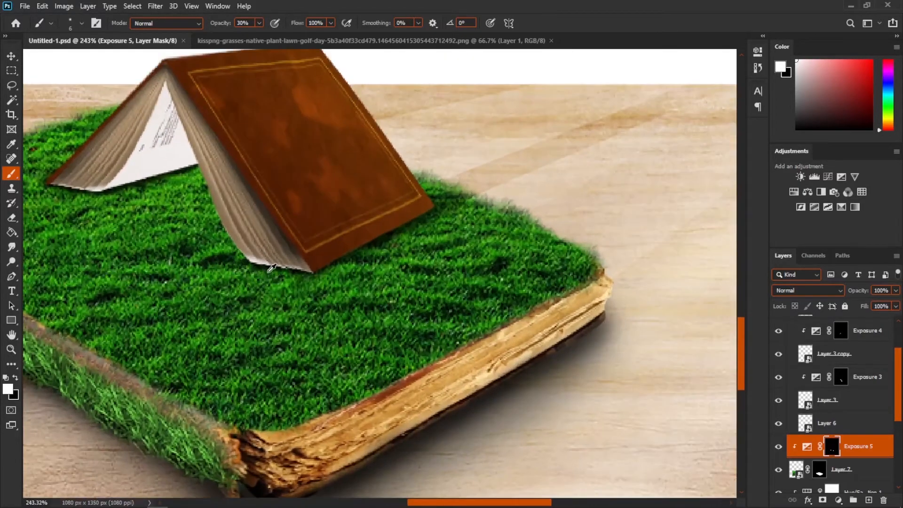
pyautogui.scroll(1, 271, 269)
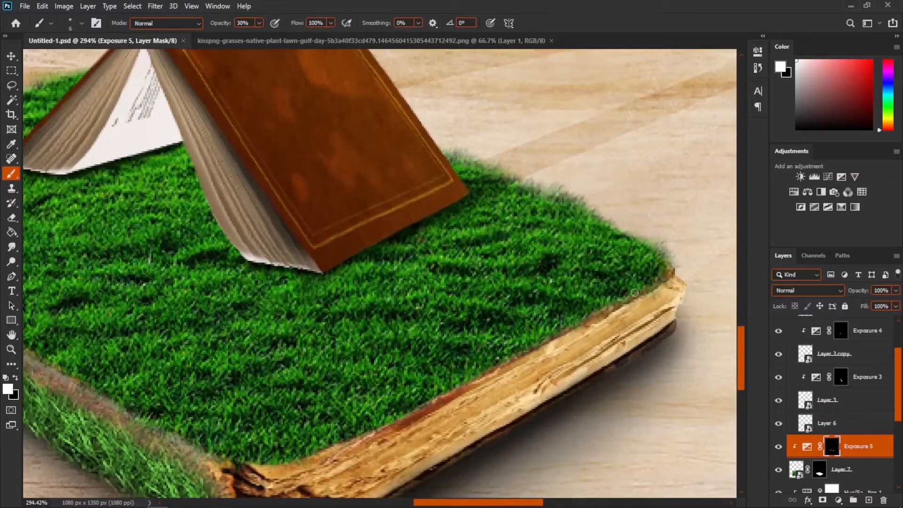
pyautogui.click(867, 475)
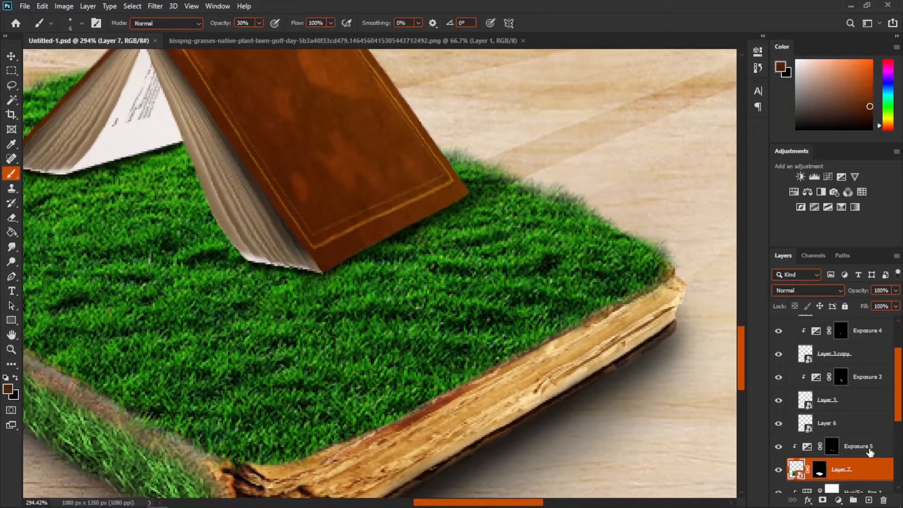
pyautogui.scroll(2, 870, 452)
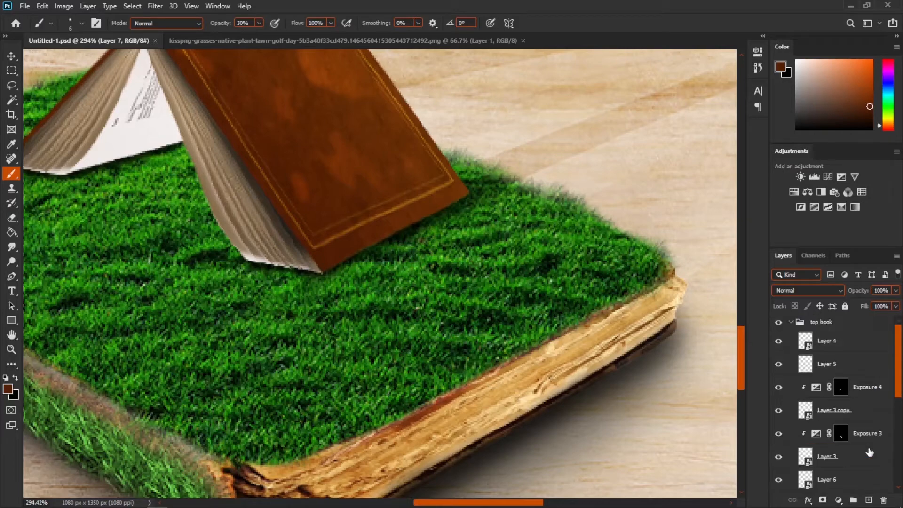
pyautogui.click(845, 320)
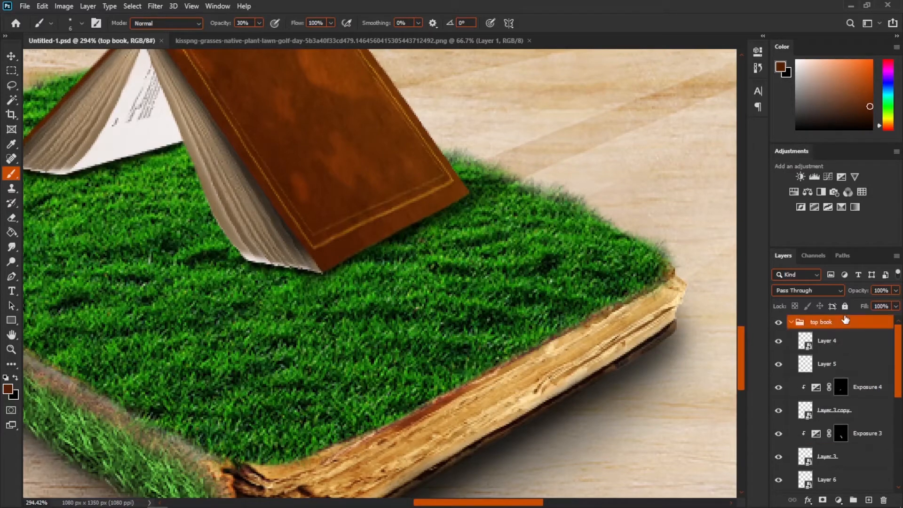
pyautogui.hotkey('ctrl', 'v')
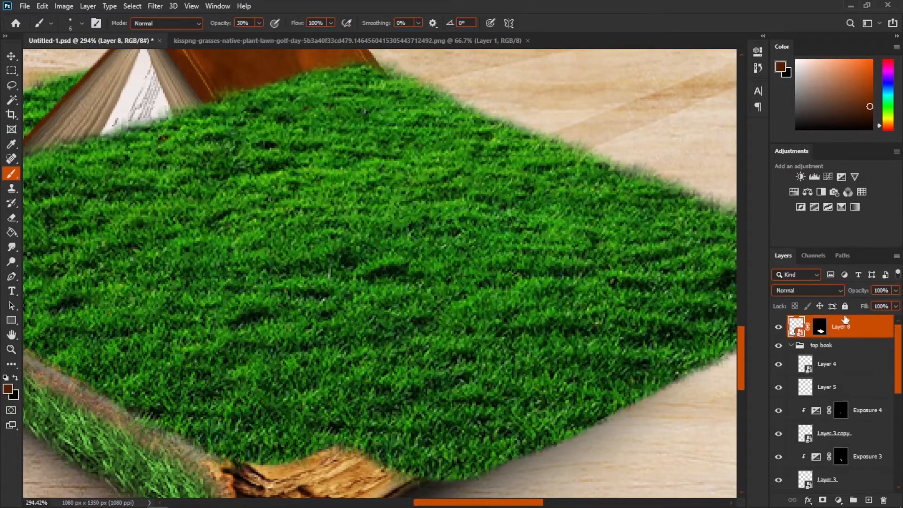
# - Delete the pasted grass layer's mask and add a new black layer mask
pyautogui.rightClick(819, 329)
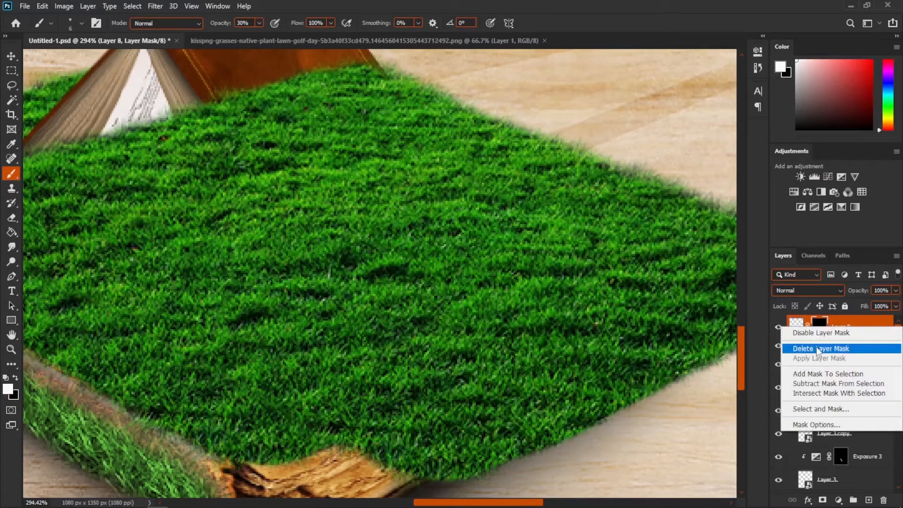
pyautogui.click(819, 348)
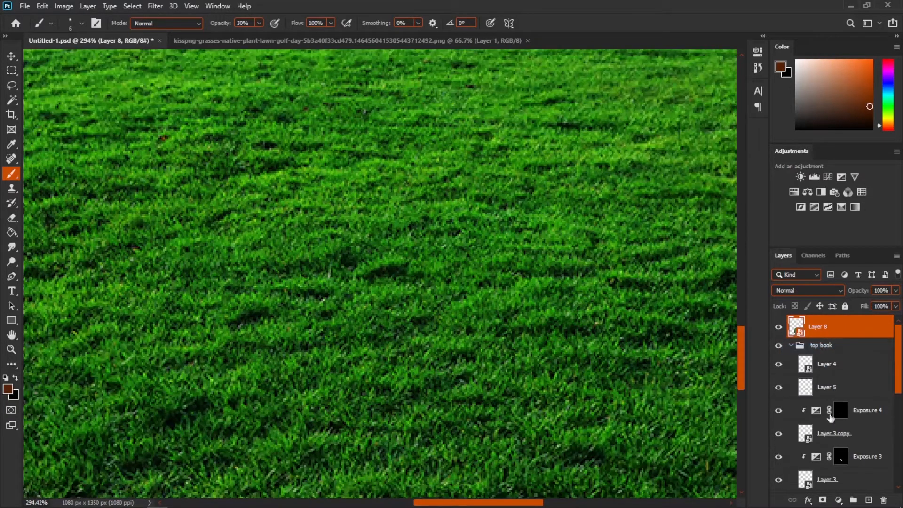
pyautogui.keyDown('alt'); pyautogui.click(823, 500); pyautogui.keyUp('alt')
# - Choose the soft 41 brush and paint grass back over the book's lower edge on the mask
pyautogui.scroll(2, 328, 242)
pyautogui.rightClick(328, 242)
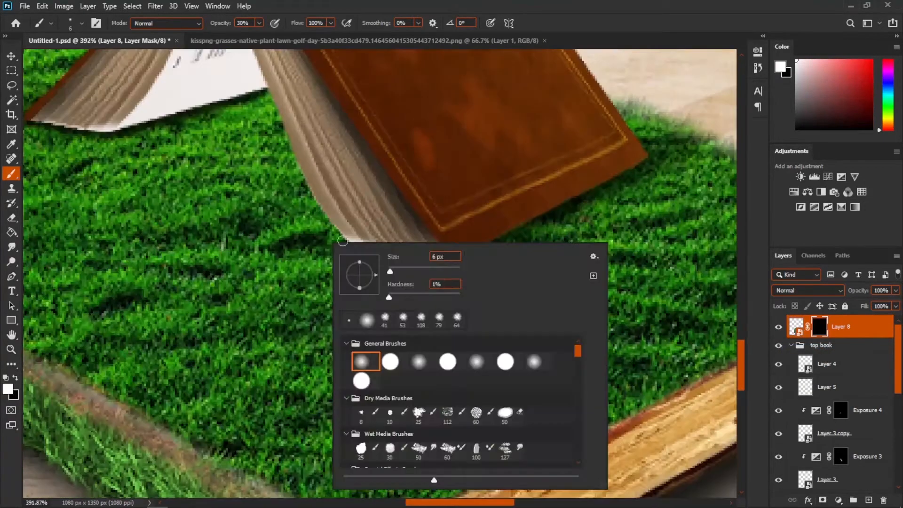
pyautogui.click(385, 318)
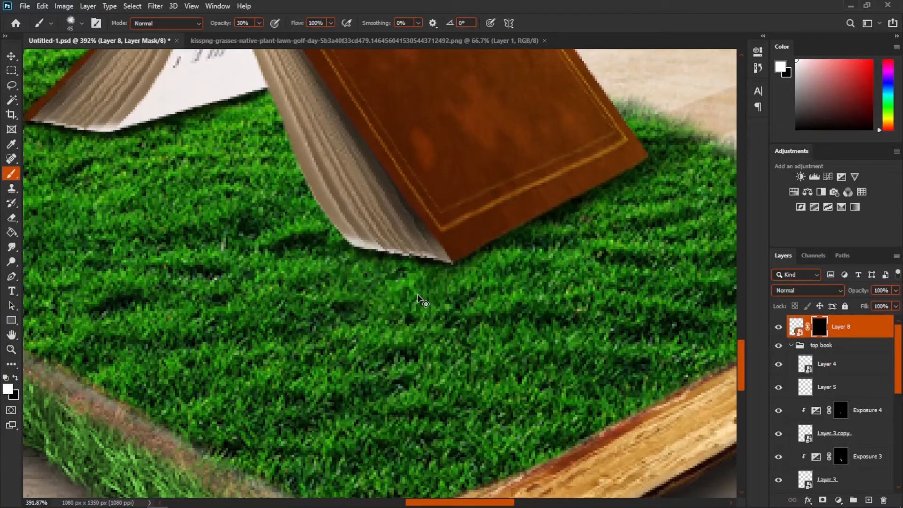
pyautogui.moveTo(380, 271)
pyautogui.mouseDown()
pyautogui.moveTo(362, 271)
pyautogui.moveTo(450, 253)
pyautogui.moveTo(515, 270)
pyautogui.mouseUp()
# - Set brush opacity to 100%, shrink the brush and paint grass over the book's right base corner
pyautogui.press('0')
pyautogui.scroll(-5, 456, 282)
pyautogui.scroll(4, 428, 254)
pyautogui.rightClick(427, 255)
pyautogui.moveTo(631, 202); pyautogui.dragTo(610, 201)
pyautogui.moveTo(529, 245); pyautogui.dragTo(634, 188)
# - Add a clipped Exposure adjustment set to -20.00 on the new grass layer
pyautogui.scroll(-5, 487, 405)
pyautogui.scroll(3, 307, 318)
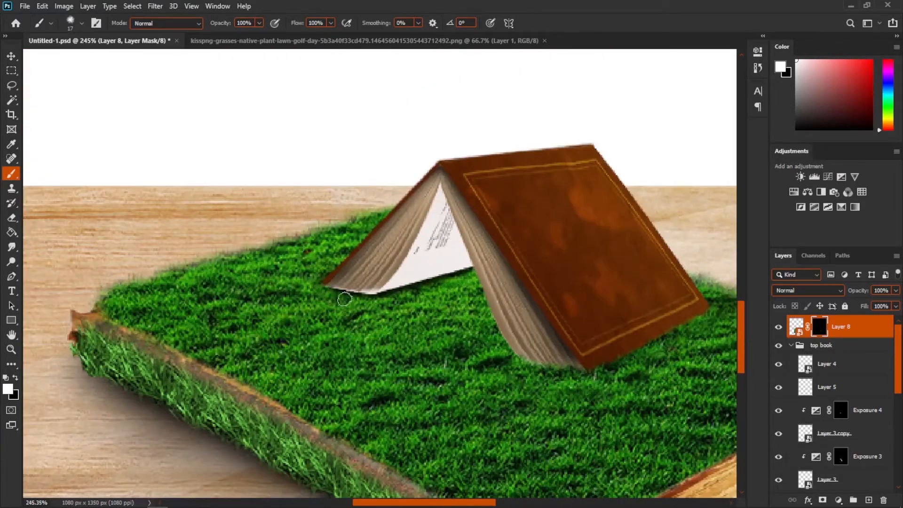
pyautogui.scroll(3, 348, 320)
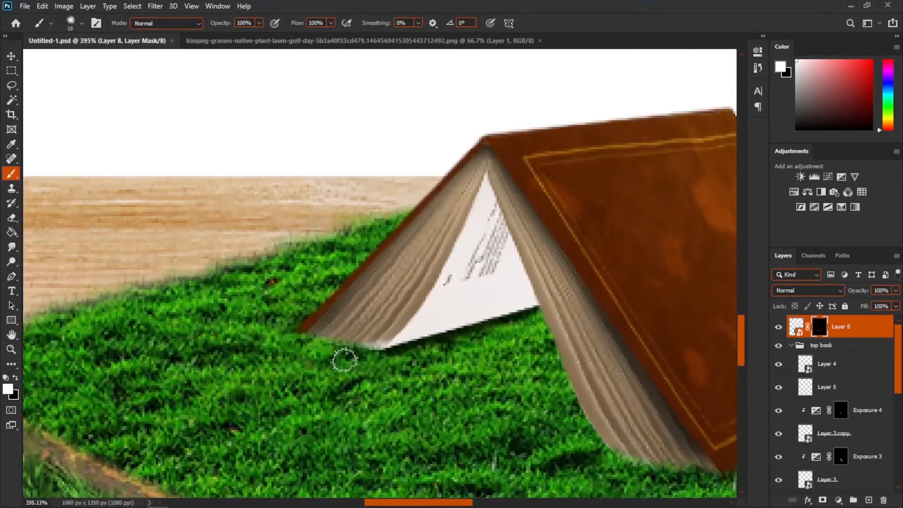
pyautogui.scroll(-5, 345, 359)
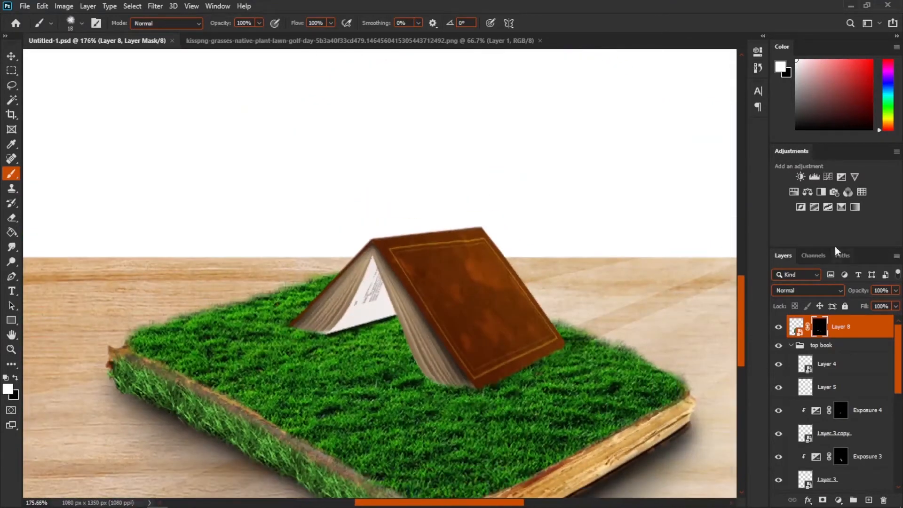
pyautogui.click(842, 177)
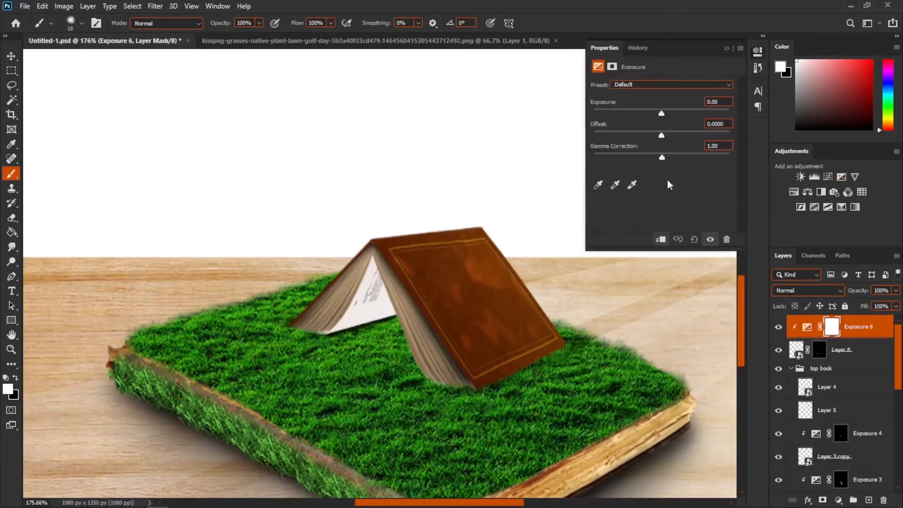
pyautogui.moveTo(661, 114); pyautogui.dragTo(500, 114)
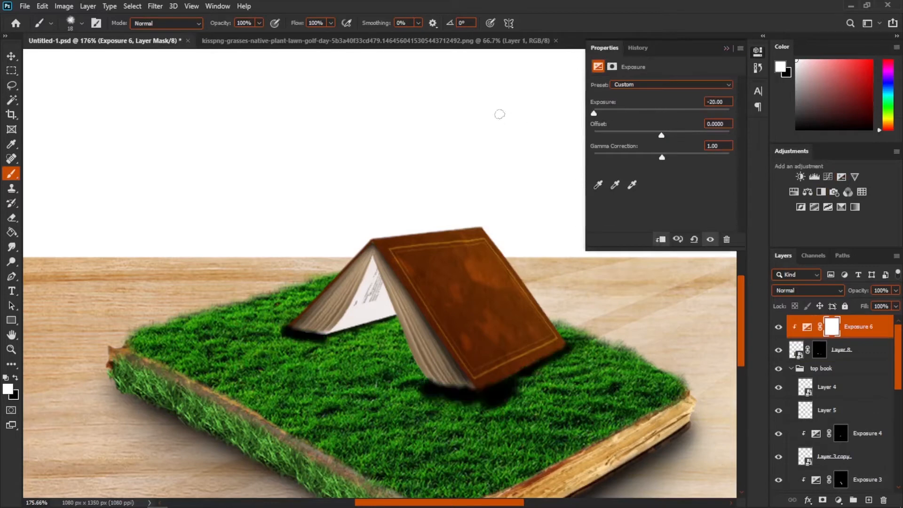
pyautogui.click(726, 48)
# - Invert its mask and paint a shadow along the book's base with a soft brush at 30% opacity
pyautogui.hotkey('ctrl', 'i')
pyautogui.scroll(9, 549, 422)
pyautogui.rightClick(430, 372)
pyautogui.click(457, 380)
pyautogui.moveTo(350, 333); pyautogui.dragTo(346, 335)
pyautogui.press('3')
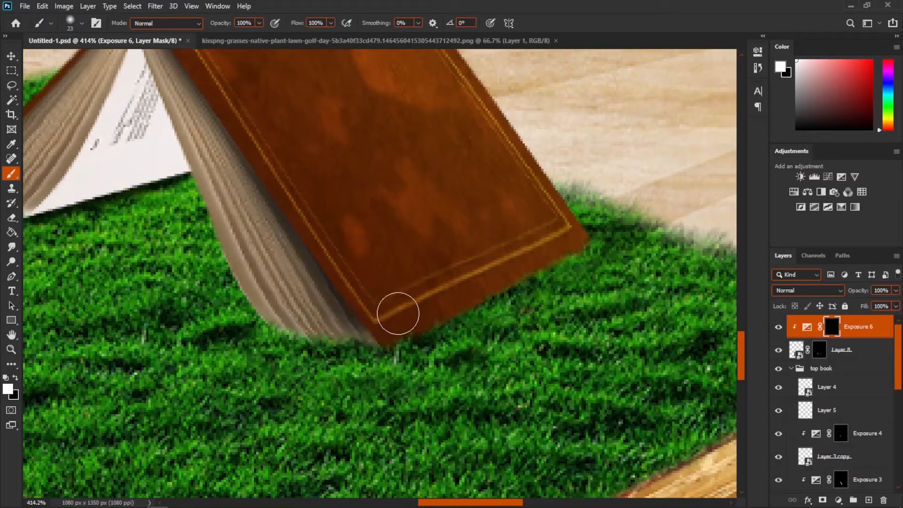
pyautogui.moveTo(417, 324)
pyautogui.mouseDown()
pyautogui.moveTo(556, 244)
pyautogui.moveTo(567, 252)
pyautogui.mouseUp()
pyautogui.moveTo(386, 333)
pyautogui.mouseDown()
pyautogui.moveTo(490, 262)
pyautogui.moveTo(399, 244)
pyautogui.moveTo(472, 270)
pyautogui.mouseUp()
# - Swap the brush colors, save the document and review the whole composite
pyautogui.scroll(-5, 490, 294)
pyautogui.scroll(3, 489, 294)
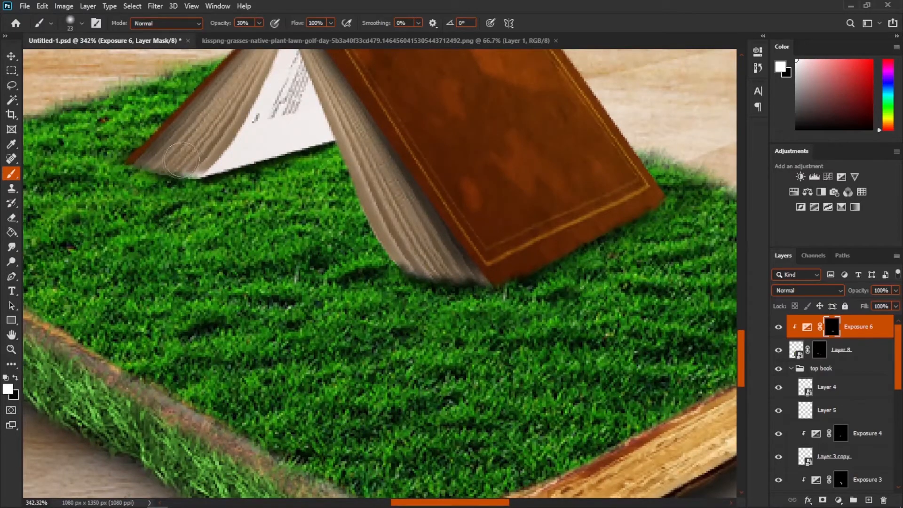
pyautogui.scroll(-5, 298, 261)
pyautogui.scroll(3, 299, 261)
pyautogui.press('x')
pyautogui.hotkey('ctrl', 's')
pyautogui.scroll(-3, 306, 244)
pyautogui.scroll(-2, 314, 258)
pyautogui.scroll(5, 258, 262)
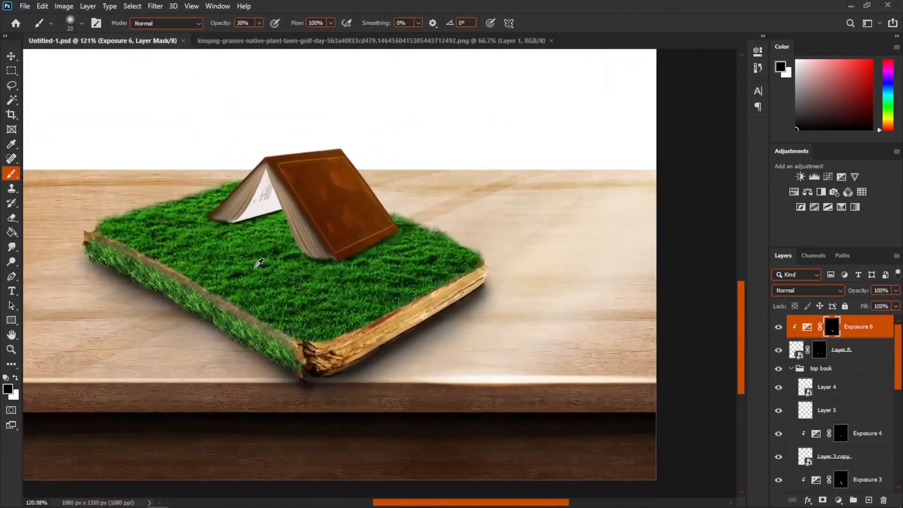
pyautogui.scroll(-4, 290, 253)
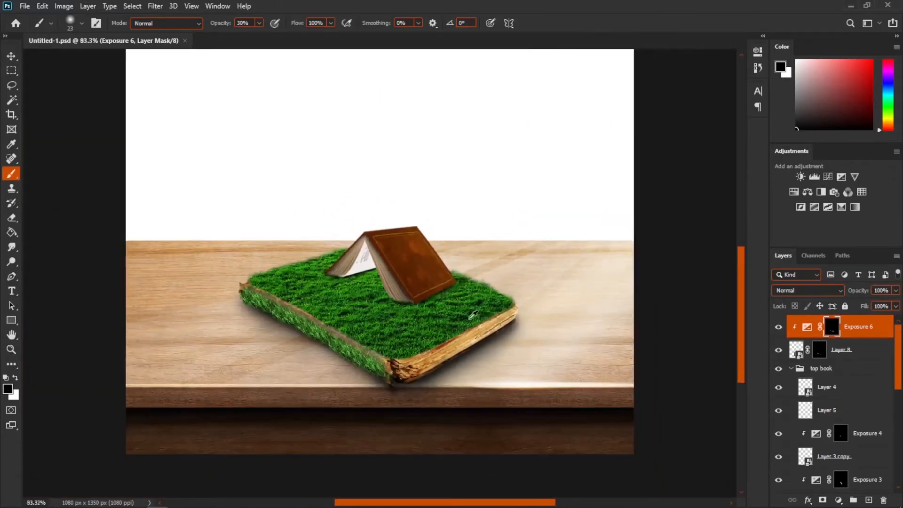
pyautogui.scroll(3, 429, 313)
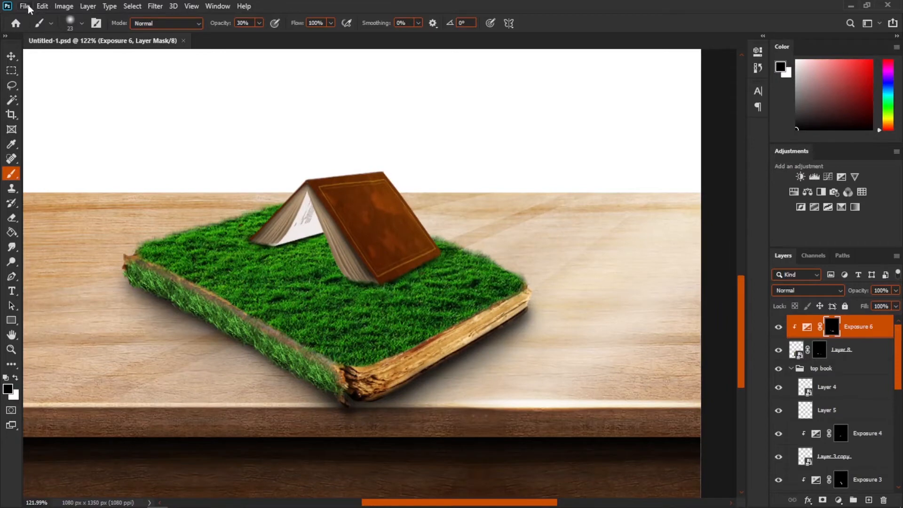
# - Open the tree image file ksajs.jpg
pyautogui.click(25, 7)
pyautogui.click(35, 28)
pyautogui.doubleClick(327, 92)
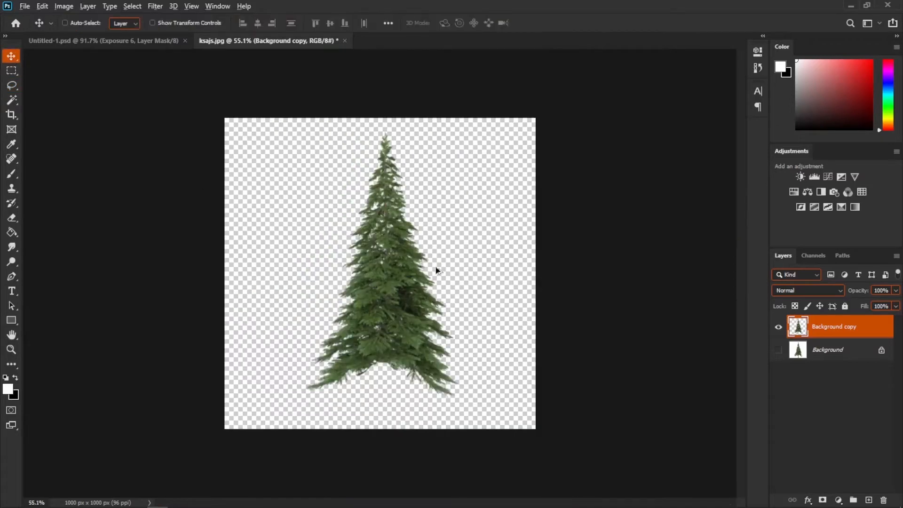
# - Convert the pasted tree layer in the composite to a smart object
pyautogui.moveTo(435, 267); pyautogui.dragTo(416, 282)
pyautogui.rightClick(812, 326)
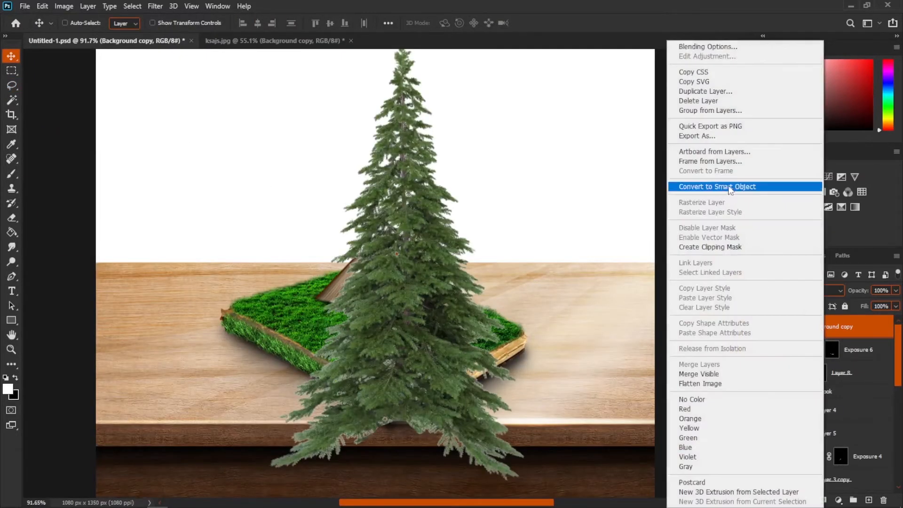
pyautogui.click(734, 188)
# - Position the tree on the grassy book to the right of the tent-shaped book
pyautogui.scroll(-3, 498, 268)
pyautogui.moveTo(865, 330); pyautogui.dragTo(874, 401)
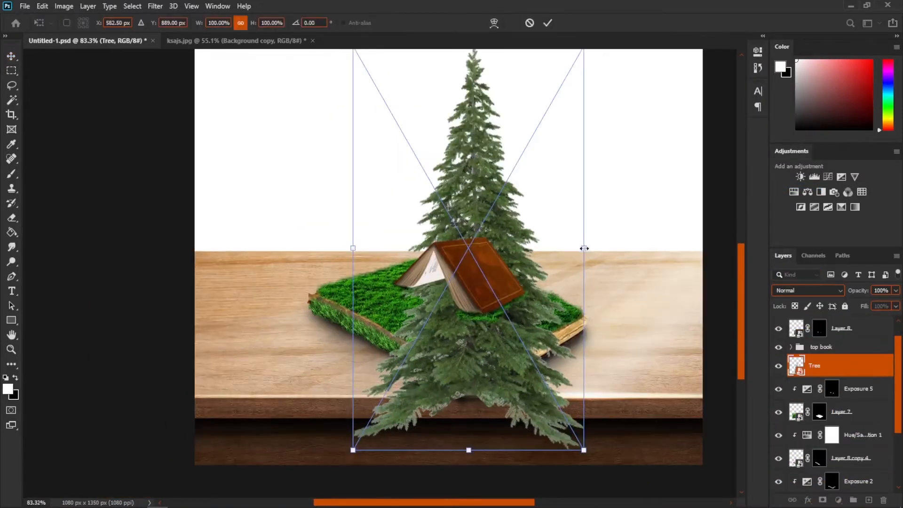
pyautogui.moveTo(585, 250); pyautogui.dragTo(563, 286)
pyautogui.scroll(11, 563, 287)
pyautogui.moveTo(542, 310); pyautogui.dragTo(498, 279)
pyautogui.moveTo(480, 300); pyautogui.dragTo(468, 284)
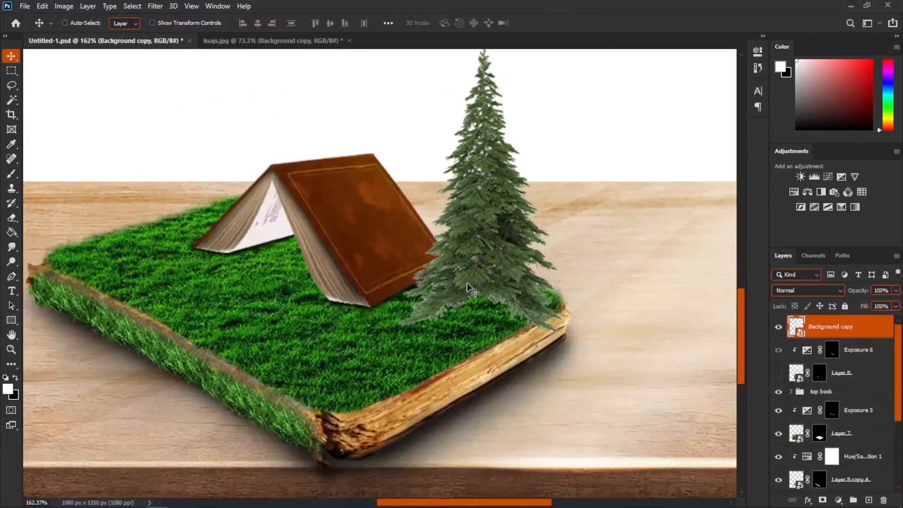
# - Duplicate the tree, send the copy one layer down, stretch it taller and move it behind the book's left side
pyautogui.moveTo(500, 272); pyautogui.dragTo(450, 260)
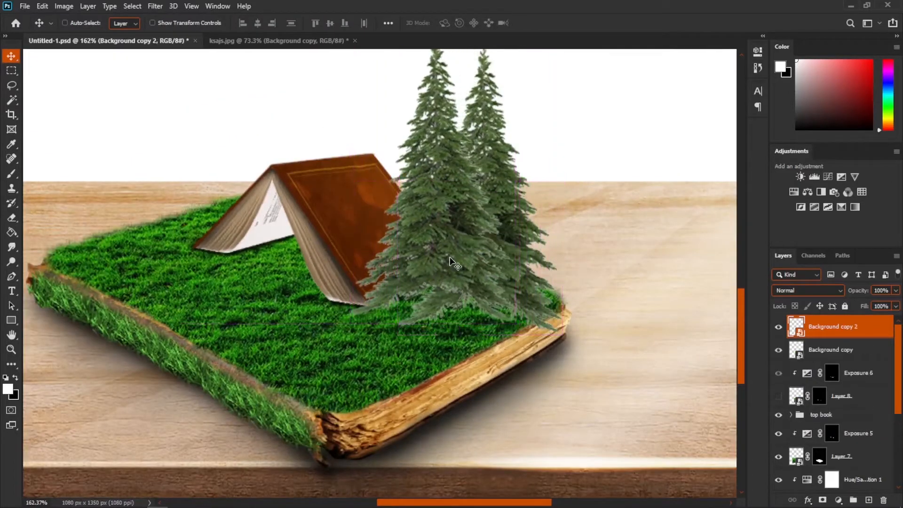
pyautogui.scroll(-4, 450, 259)
pyautogui.hotkey('ctrl', '[')
pyautogui.hotkey('ctrl', 't')
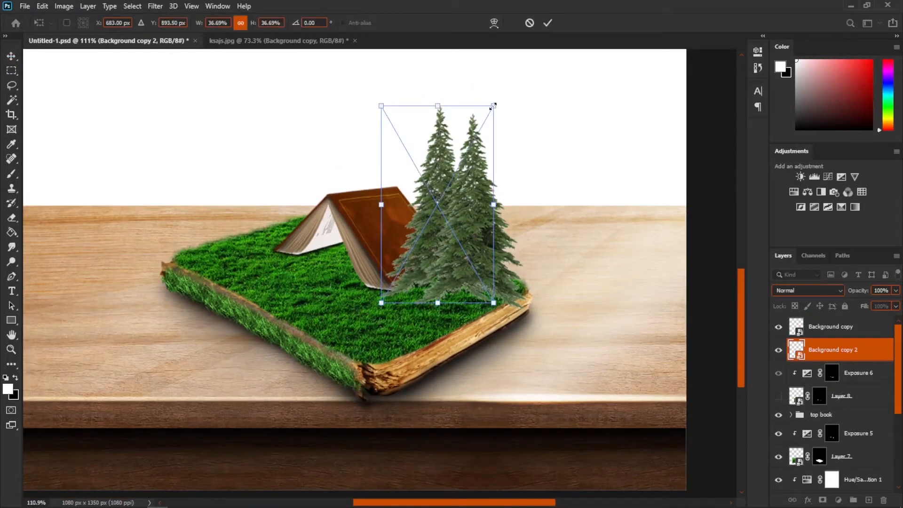
pyautogui.moveTo(451, 101); pyautogui.dragTo(449, 69)
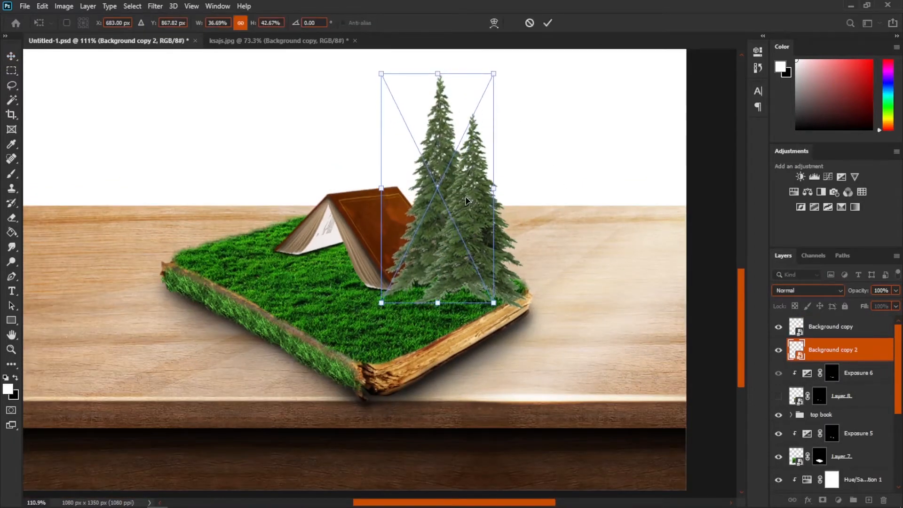
pyautogui.moveTo(466, 201); pyautogui.dragTo(364, 176)
pyautogui.press('Return')
# - Move the second tree's layer down below the top book group
pyautogui.moveTo(847, 357); pyautogui.dragTo(816, 407)
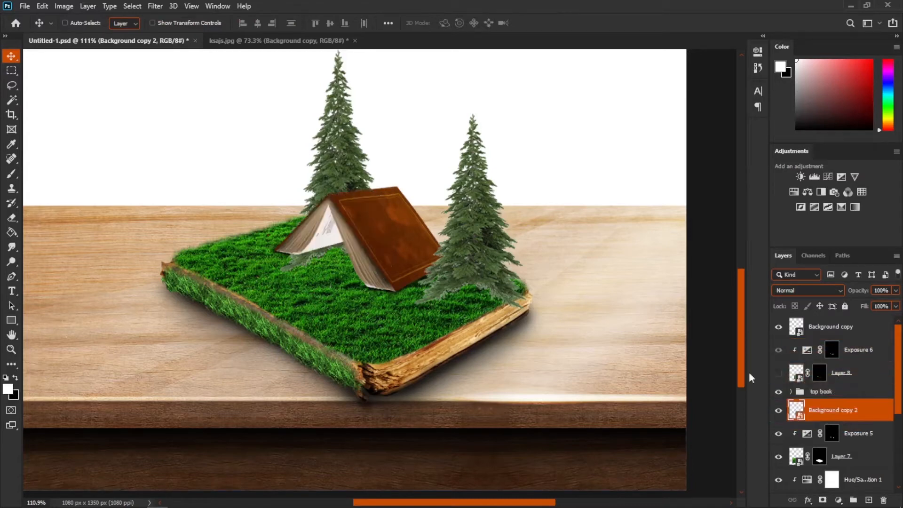
pyautogui.moveTo(347, 171); pyautogui.dragTo(339, 159)
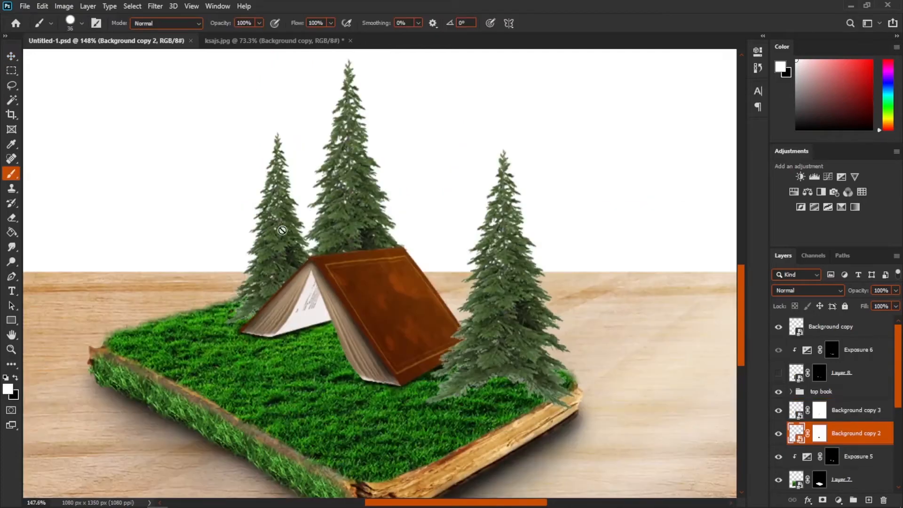
pyautogui.scroll(3, 283, 230)
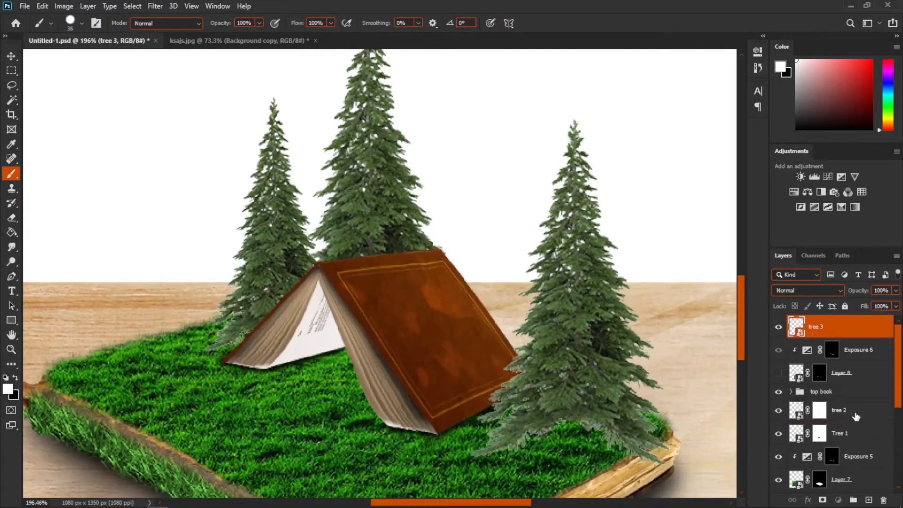
# - Add a clipped Hue/Saturation adjustment to the tree, colorizing it with hue 117 and raising the saturation
pyautogui.click(855, 411)
pyautogui.click(794, 192)
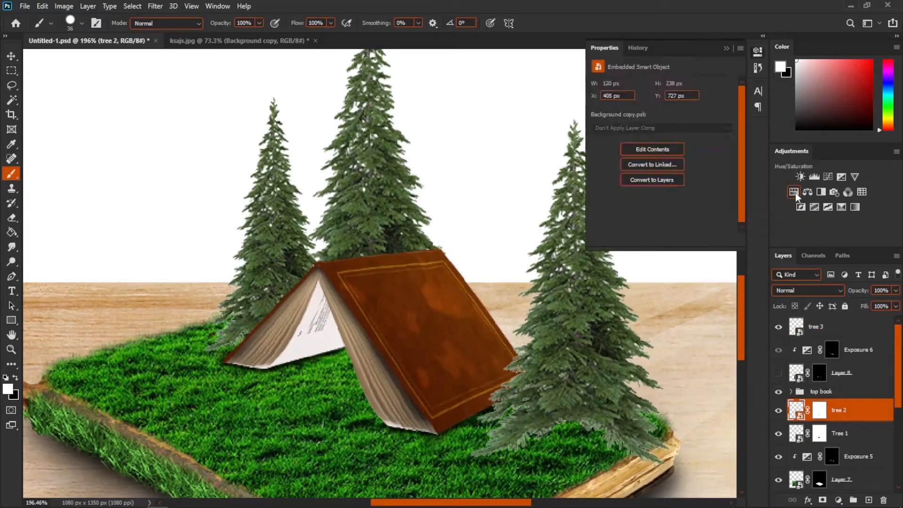
pyautogui.click(661, 239)
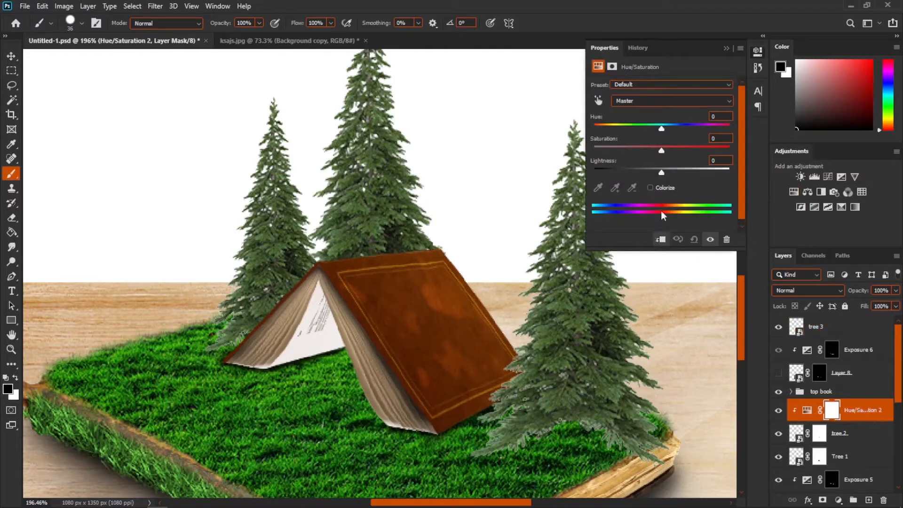
pyautogui.click(651, 188)
pyautogui.click(638, 125)
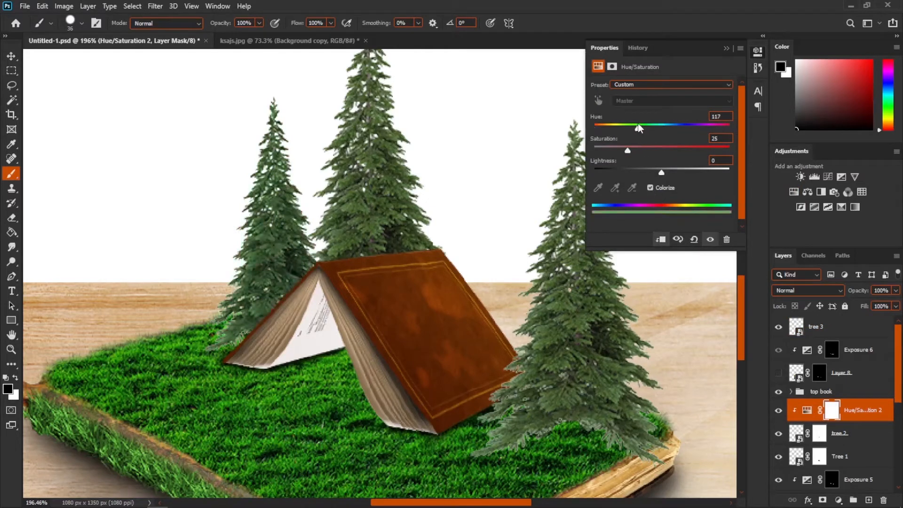
pyautogui.moveTo(634, 148); pyautogui.dragTo(695, 149)
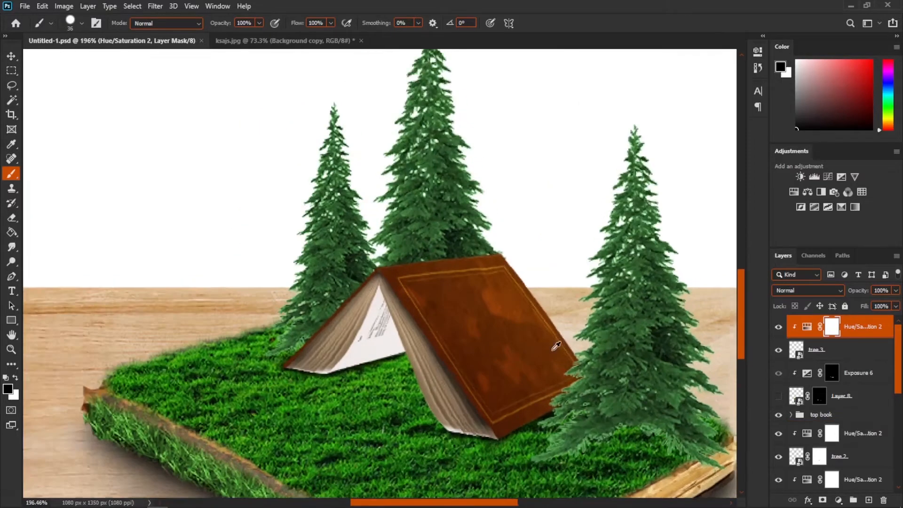
# - Paint tree shadows onto the Exposure 5 mask with a smaller soft brush at 20% opacity
pyautogui.scroll(-5, 356, 275)
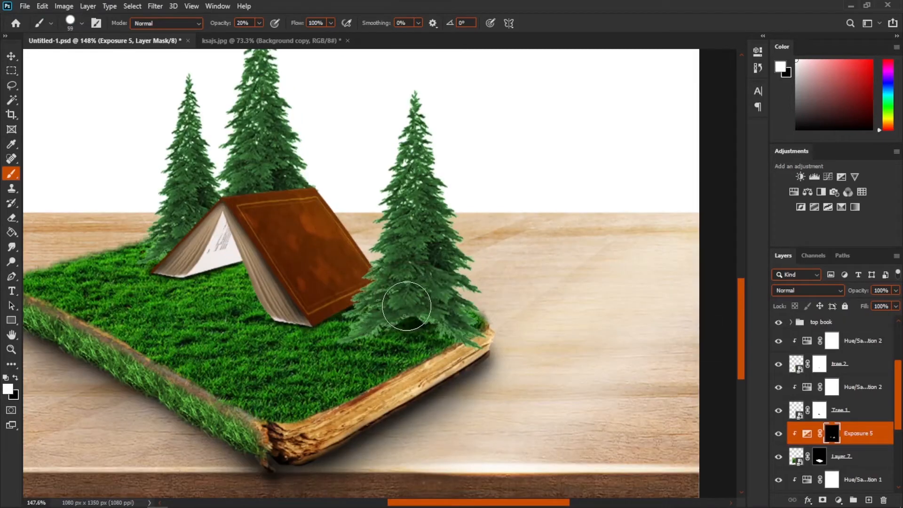
pyautogui.press('[')
pyautogui.press('[')
pyautogui.press('[')
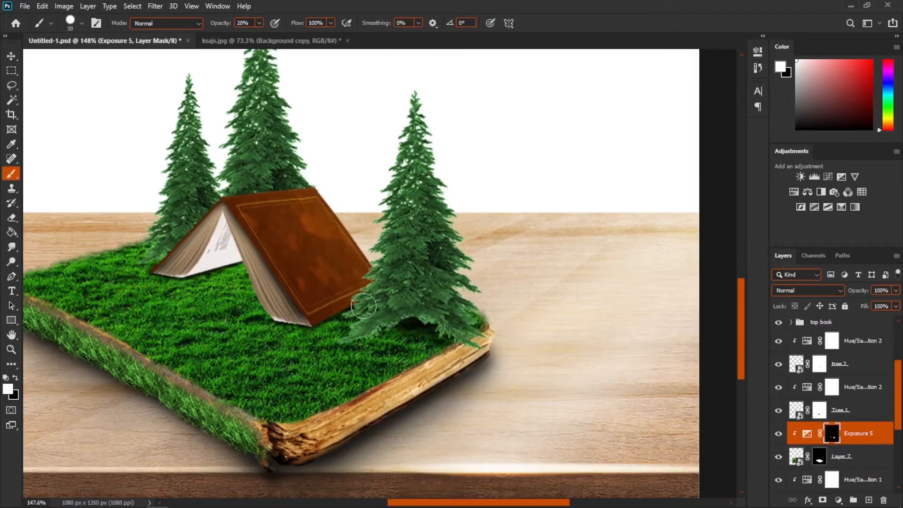
pyautogui.scroll(2, 156, 243)
pyautogui.moveTo(181, 267); pyautogui.dragTo(192, 267)
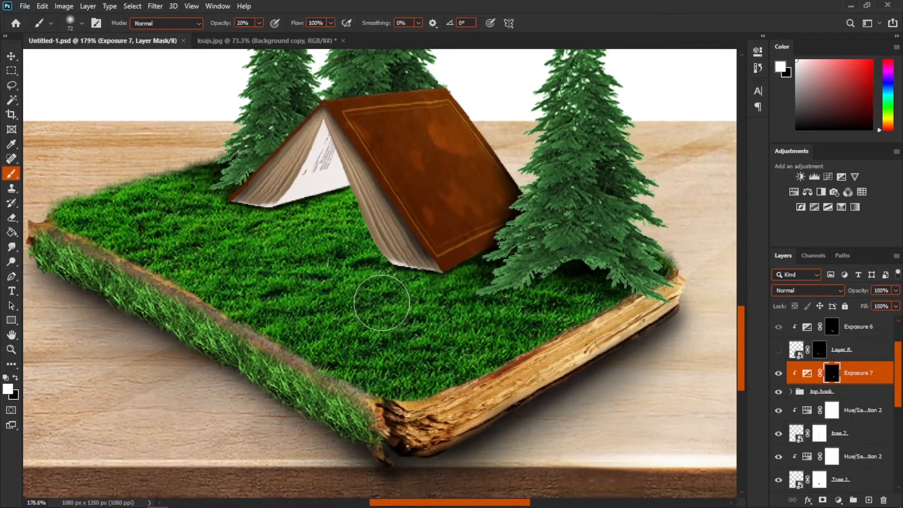
pyautogui.scroll(-3, 371, 263)
pyautogui.scroll(6, 367, 263)
pyautogui.scroll(1, 359, 271)
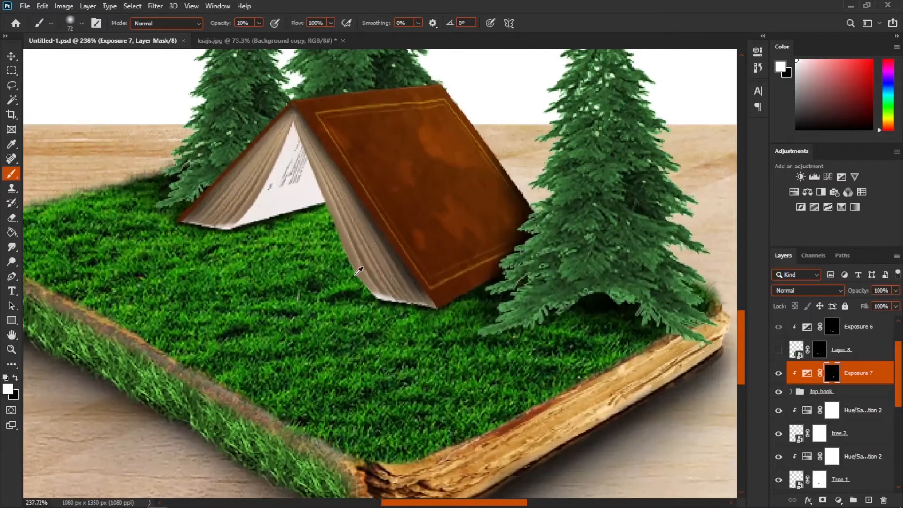
# - Select the top layer and open the waterfall image 6632577.png
pyautogui.hotkey('alt', '.')
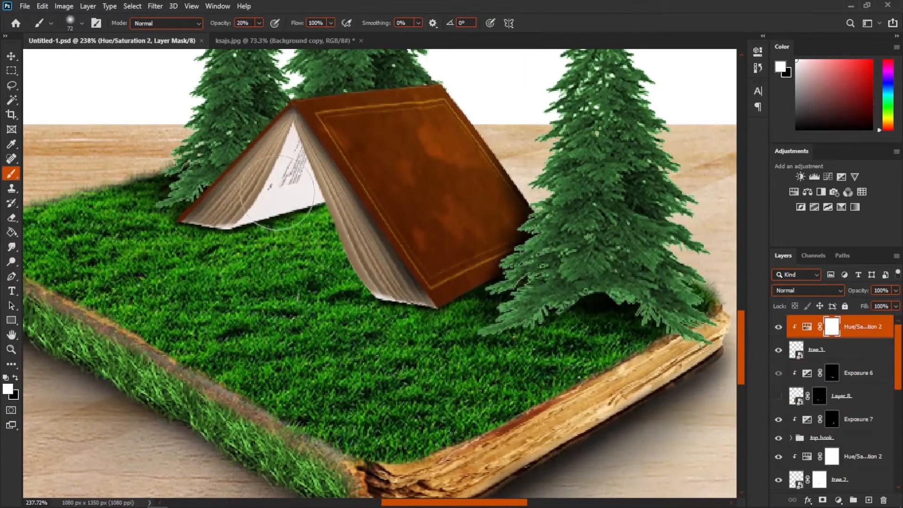
pyautogui.click(25, 6)
pyautogui.click(34, 25)
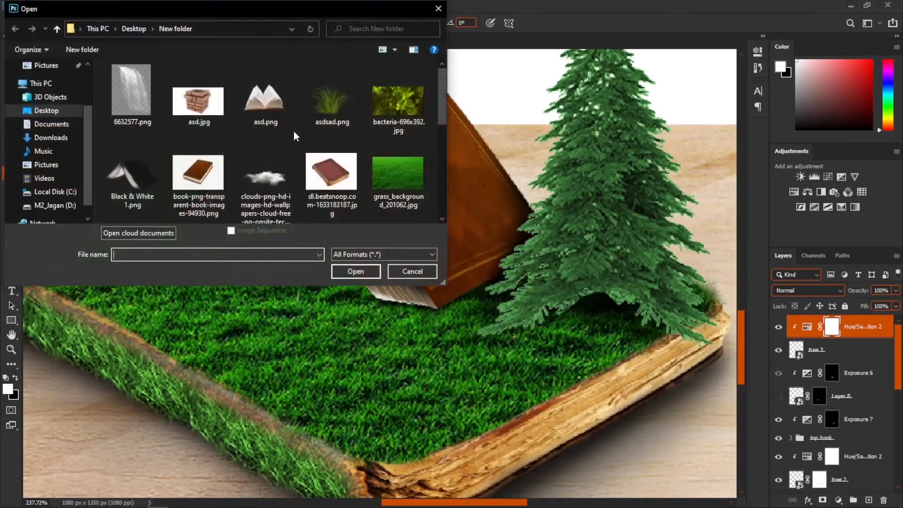
pyautogui.doubleClick(132, 91)
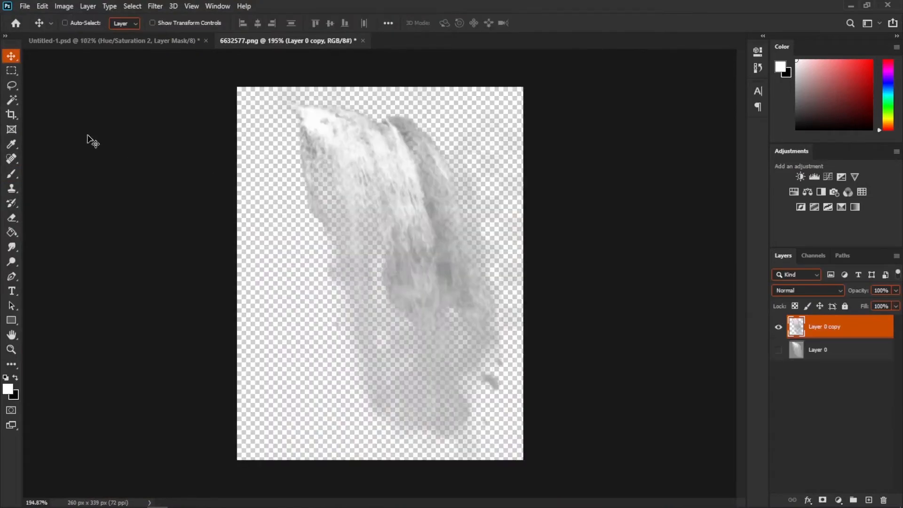
# - Bring the waterfall into the composite and convert its layer to a smart object
pyautogui.moveTo(447, 172); pyautogui.dragTo(279, 293)
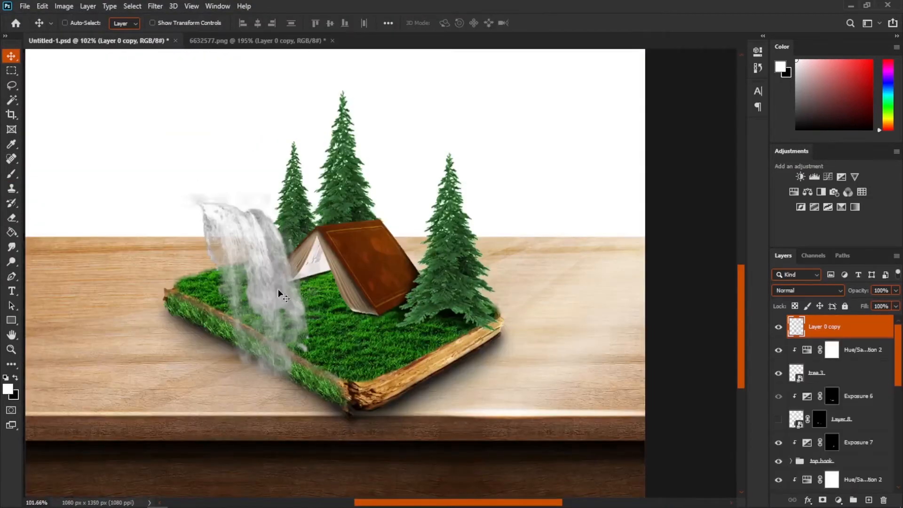
pyautogui.rightClick(824, 323)
pyautogui.click(720, 186)
# - Flip the waterfall horizontally, scale it down and place it on the grassy book's left edge
pyautogui.press('ctrl')
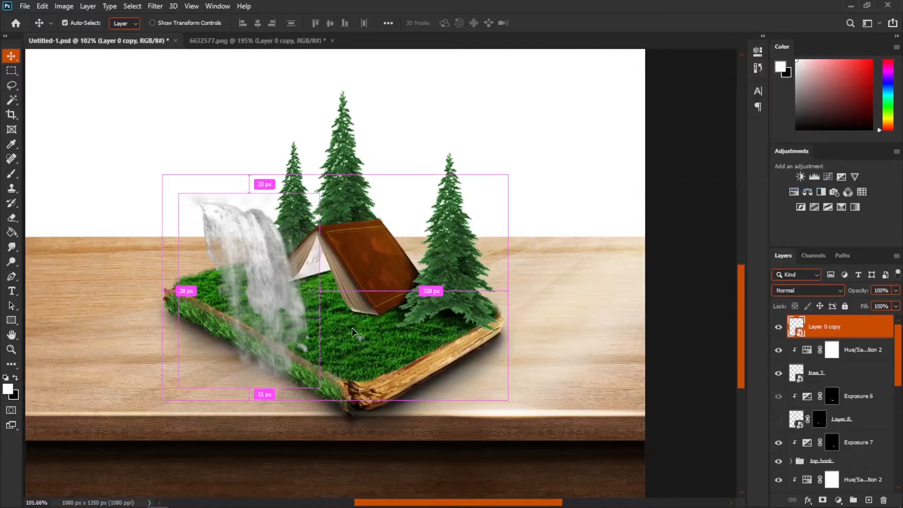
pyautogui.hotkey('ctrl', 't')
pyautogui.rightClick(276, 281)
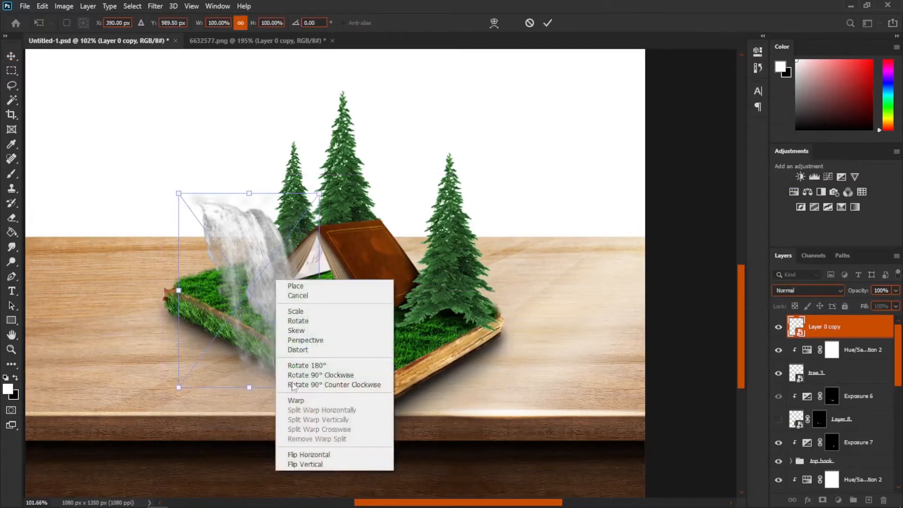
pyautogui.click(308, 454)
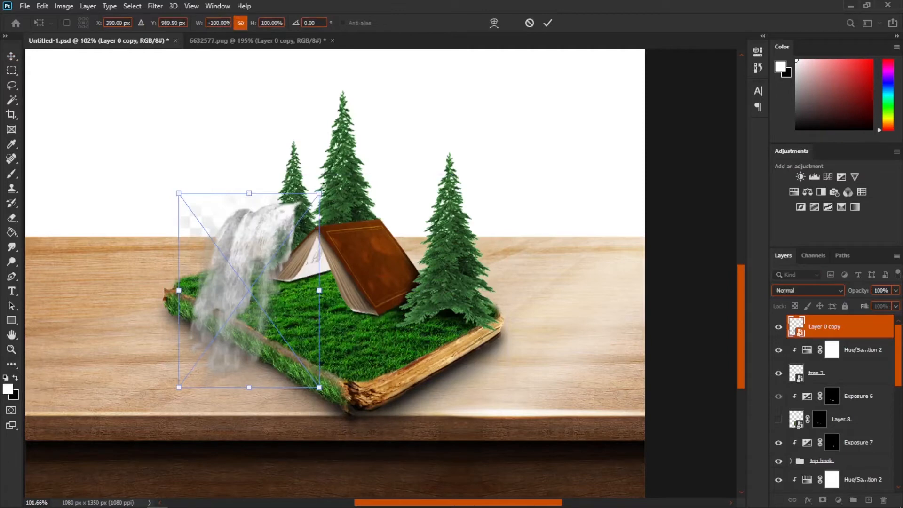
pyautogui.moveTo(319, 193); pyautogui.dragTo(277, 251)
pyautogui.keyDown('alt'); pyautogui.scroll(5, 272, 338); pyautogui.keyUp('alt')
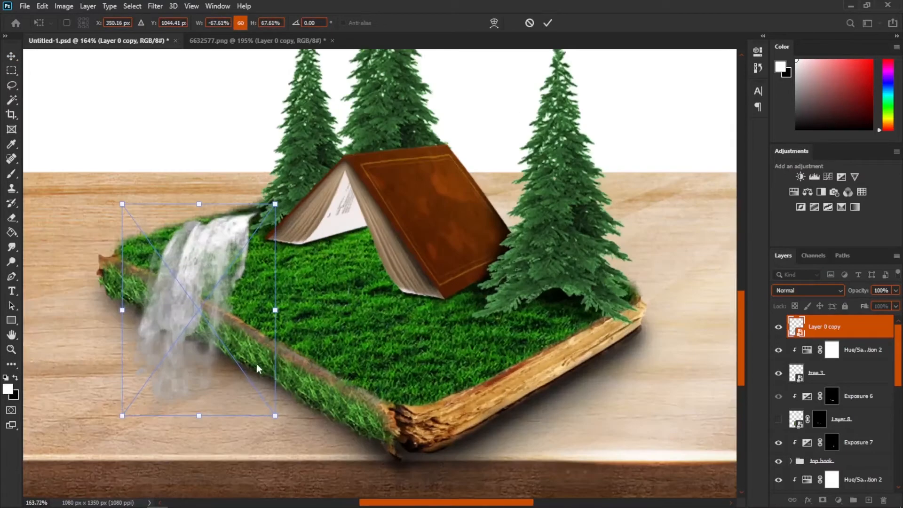
pyautogui.moveTo(291, 365); pyautogui.dragTo(331, 281)
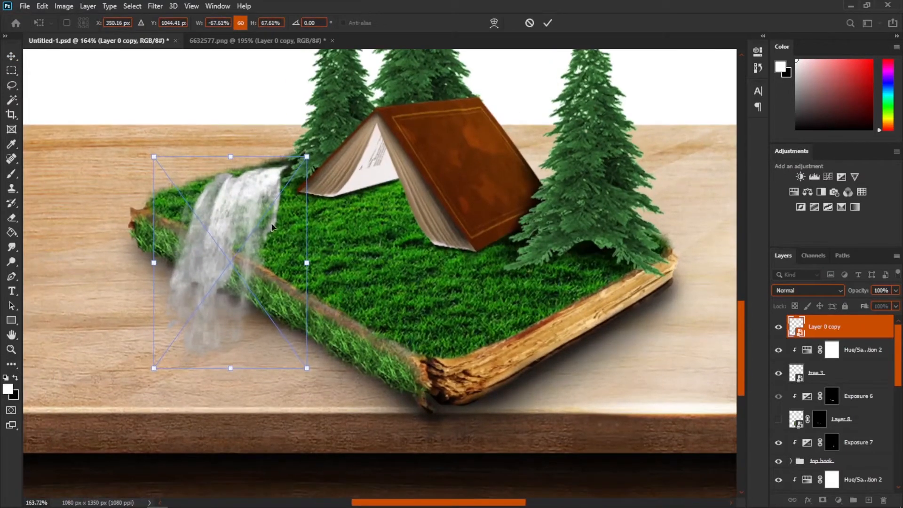
pyautogui.moveTo(272, 227); pyautogui.dragTo(297, 306)
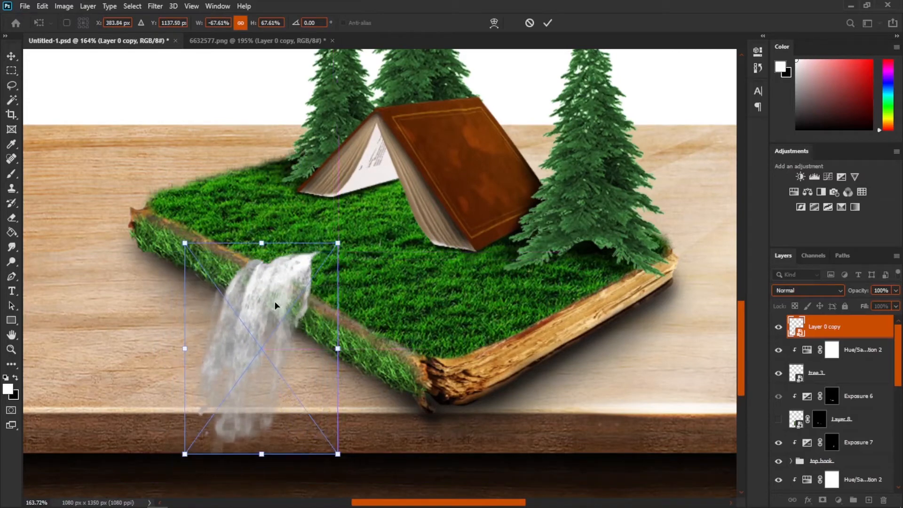
# - Distort the waterfall's corners so it runs down the book's edge onto the table
pyautogui.rightClick(274, 301)
pyautogui.click(312, 370)
pyautogui.moveTo(339, 241); pyautogui.dragTo(349, 305)
pyautogui.moveTo(189, 247); pyautogui.dragTo(164, 179)
pyautogui.moveTo(350, 307); pyautogui.dragTo(350, 311)
pyautogui.moveTo(163, 178); pyautogui.dragTo(166, 166)
pyautogui.scroll(2, 238, 363)
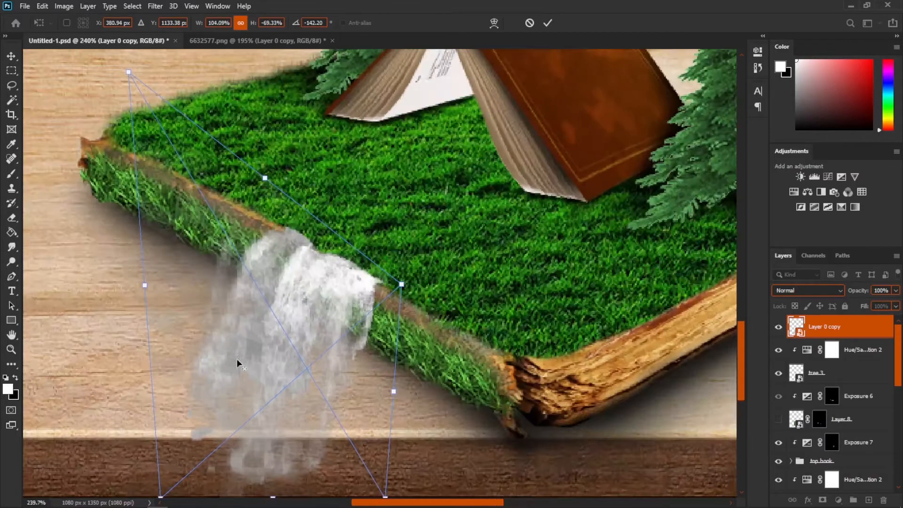
pyautogui.scroll(-2, 250, 348)
pyautogui.moveTo(277, 409); pyautogui.dragTo(277, 364)
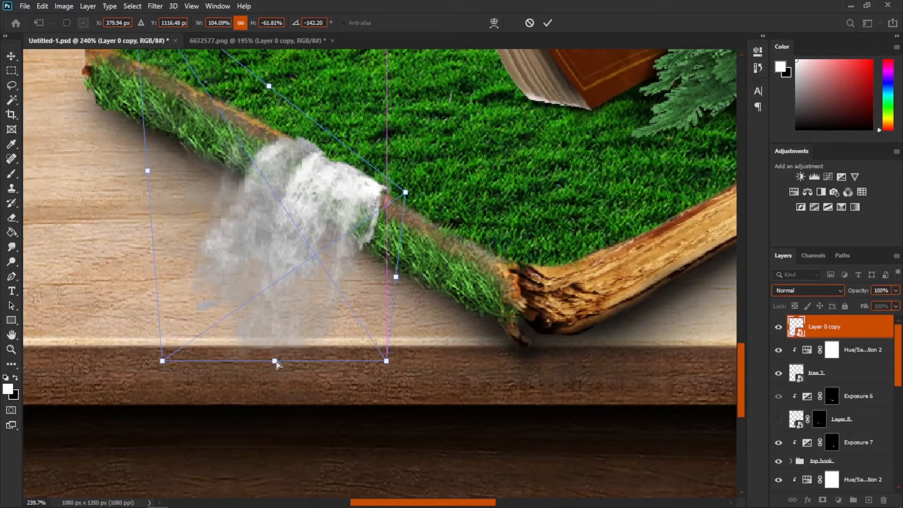
# - Warp the waterfall so its top bends over the book's edge, and apply the transform
pyautogui.rightClick(246, 227)
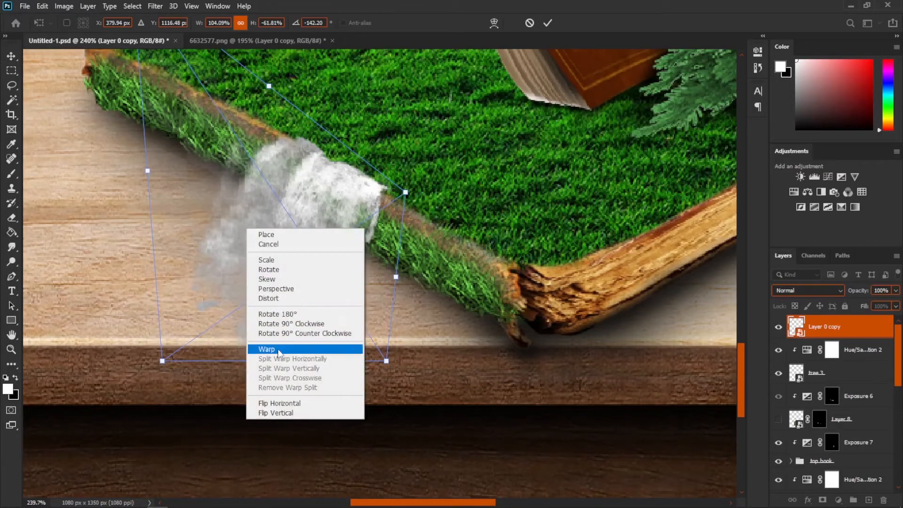
pyautogui.click(261, 348)
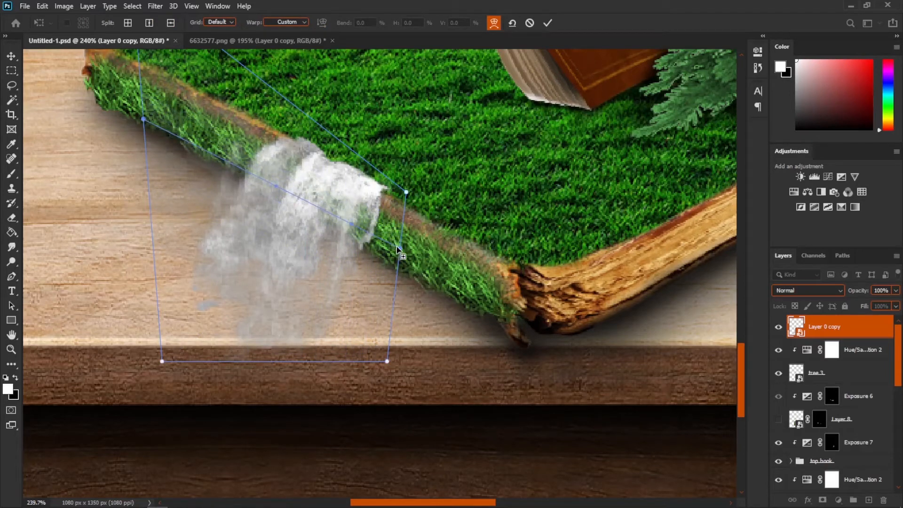
pyautogui.click(398, 248)
pyautogui.click(391, 301)
pyautogui.moveTo(266, 246); pyautogui.dragTo(274, 227)
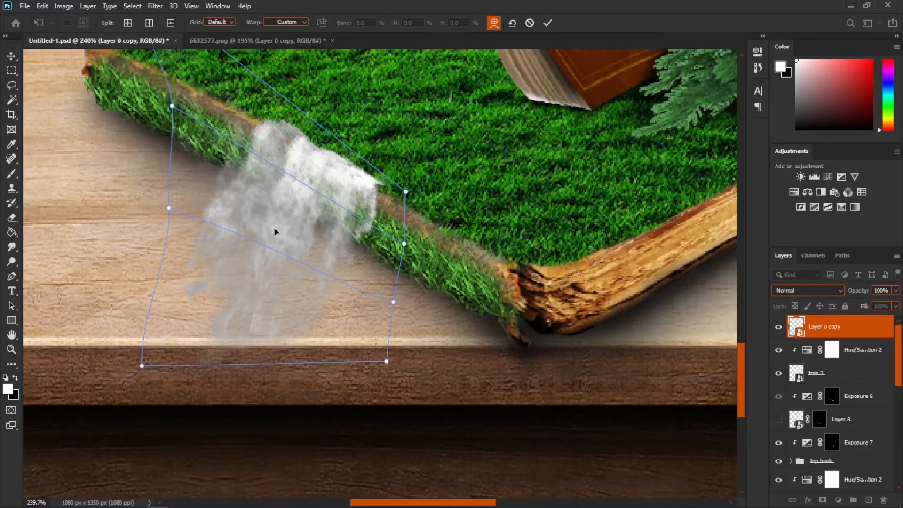
pyautogui.press('Return')
# - Warp the waterfall once more to refine its bend and apply it
pyautogui.hotkey('ctrl', '0')
pyautogui.scroll(5, 342, 263)
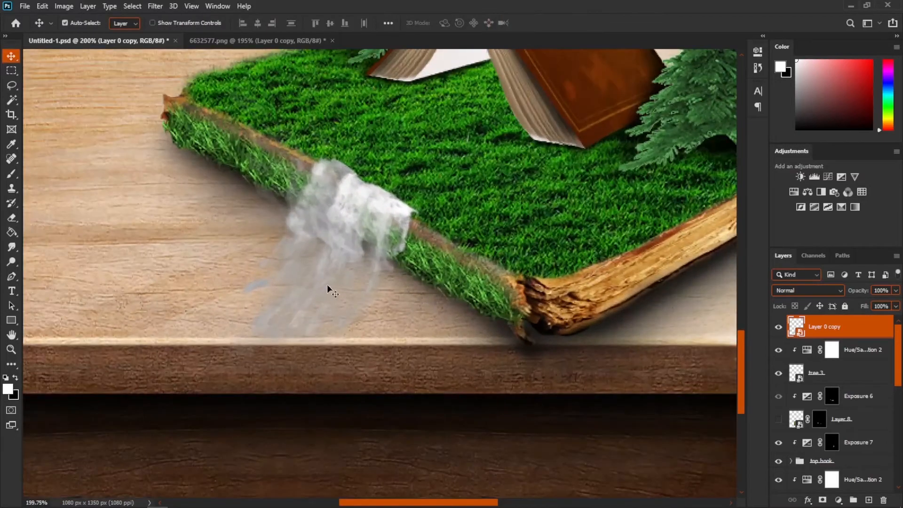
pyautogui.hotkey('ctrl', 't')
pyautogui.rightClick(319, 248)
pyautogui.click(340, 371)
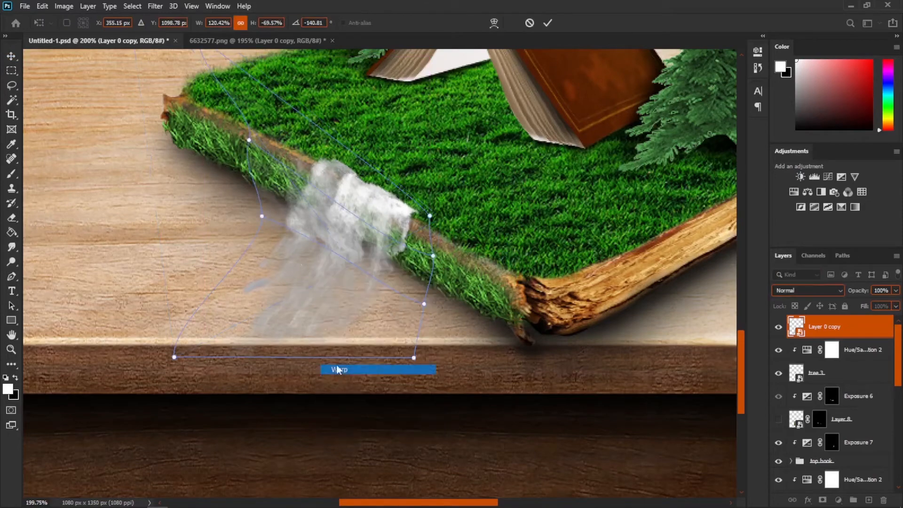
pyautogui.moveTo(276, 212); pyautogui.dragTo(279, 213)
pyautogui.press('Return')
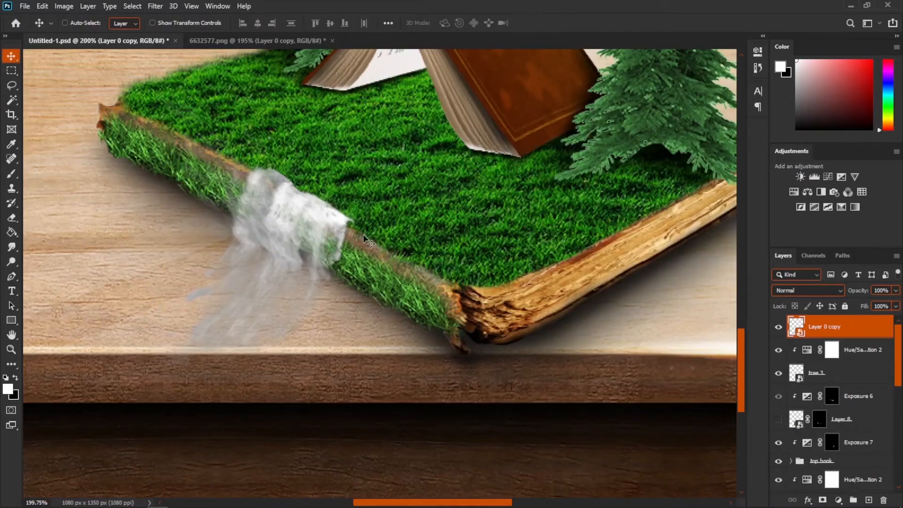
# - Drag another copy of the waterfall into the composite and warp it over the grassy book's edge
pyautogui.click(302, 40)
pyautogui.moveTo(402, 254); pyautogui.dragTo(117, 44)
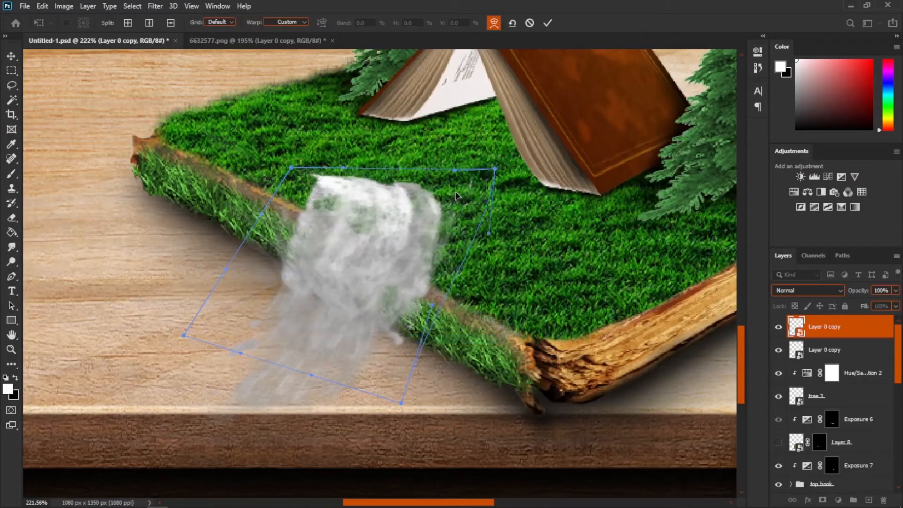
pyautogui.moveTo(456, 193); pyautogui.dragTo(445, 193)
pyautogui.moveTo(291, 168); pyautogui.dragTo(385, 120)
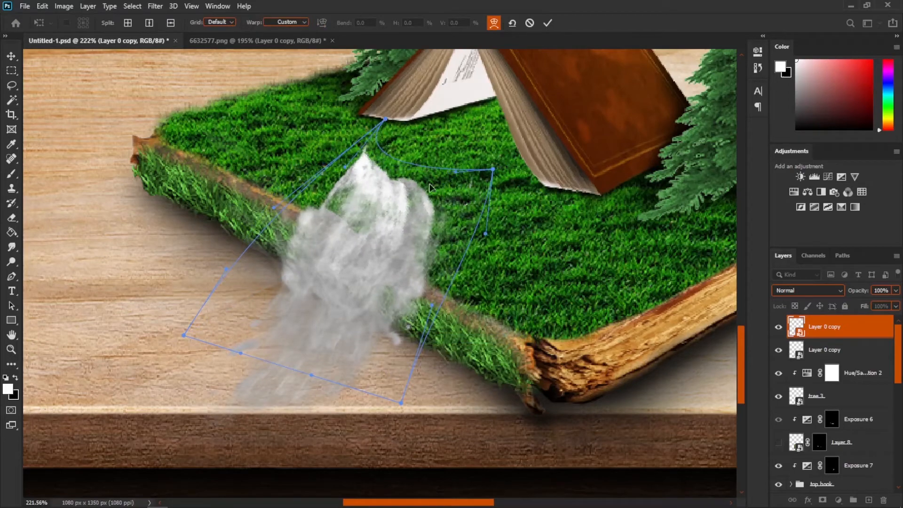
pyautogui.moveTo(429, 185); pyautogui.dragTo(446, 183)
pyautogui.moveTo(407, 299); pyautogui.dragTo(380, 288)
pyautogui.moveTo(366, 197); pyautogui.dragTo(339, 212)
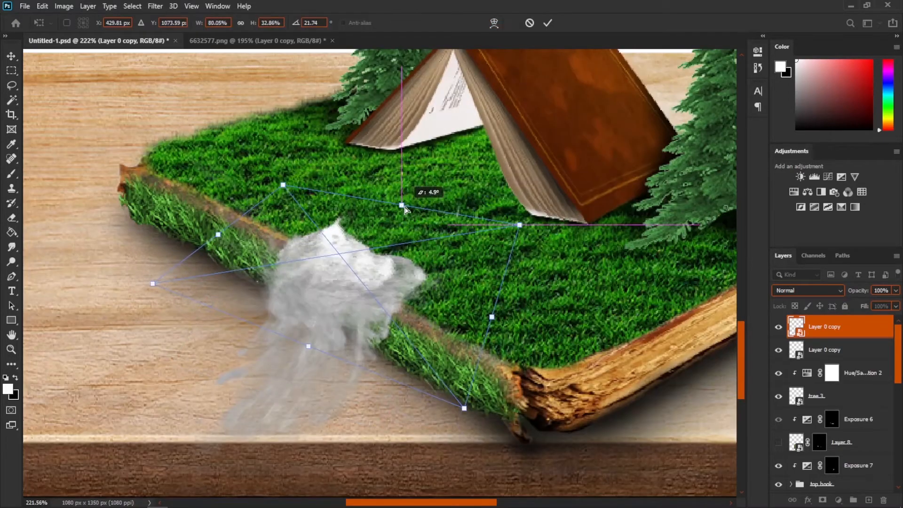
pyautogui.moveTo(403, 204); pyautogui.dragTo(407, 208)
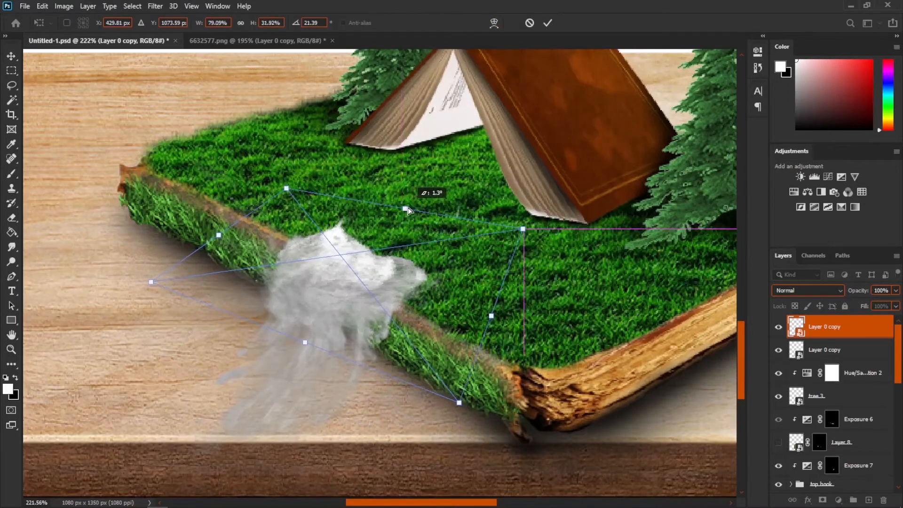
# - Warp the new waterfall copy again to bend it along the book's edge and apply the transform
pyautogui.rightClick(376, 231)
pyautogui.click(400, 352)
pyautogui.moveTo(397, 255); pyautogui.dragTo(330, 255)
pyautogui.press('Return')
pyautogui.scroll(1, 400, 328)
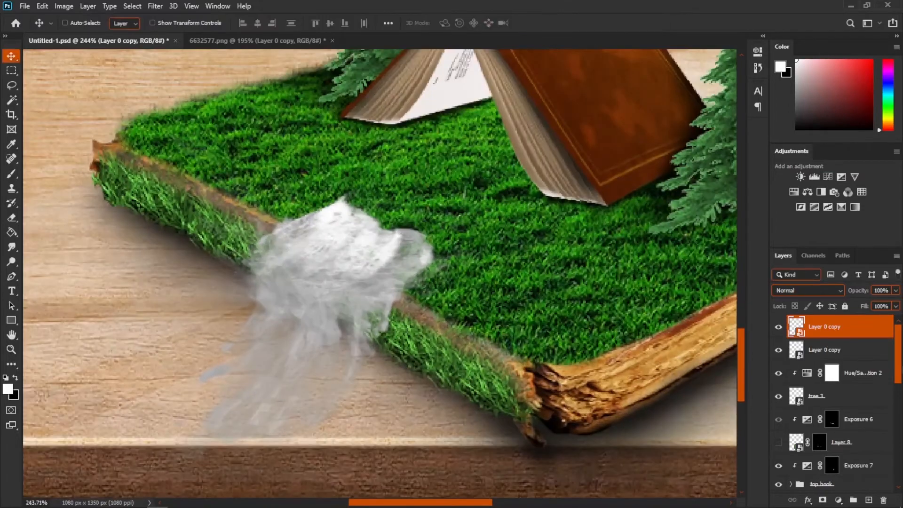
# - Duplicate the waterfall layer twice, moving each copy further up the grass toward the tent
pyautogui.hotkey('ctrl', 'j')
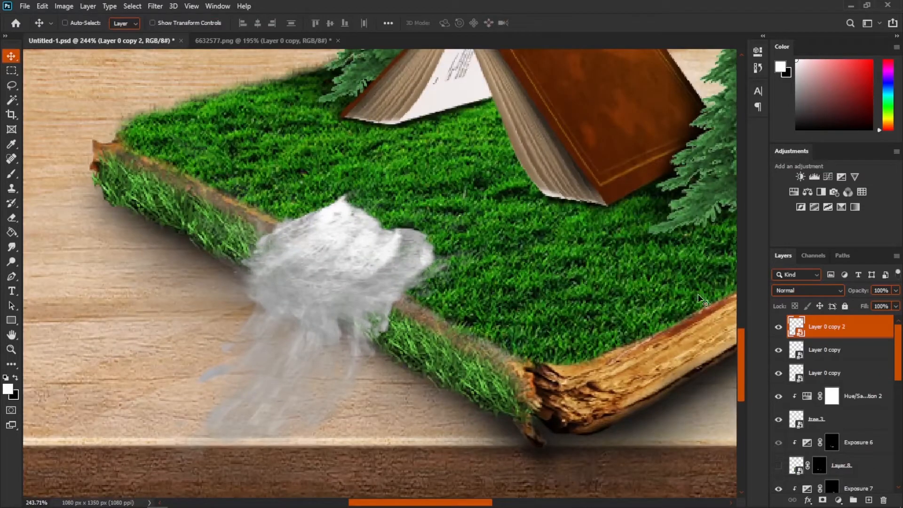
pyautogui.moveTo(335, 225); pyautogui.dragTo(374, 199)
pyautogui.hotkey('ctrl', 'j')
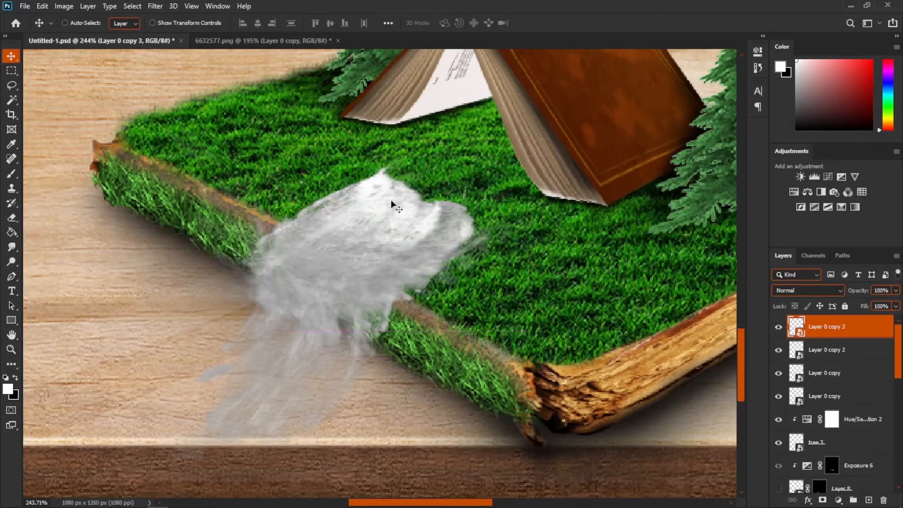
pyautogui.moveTo(393, 202); pyautogui.dragTo(502, 127)
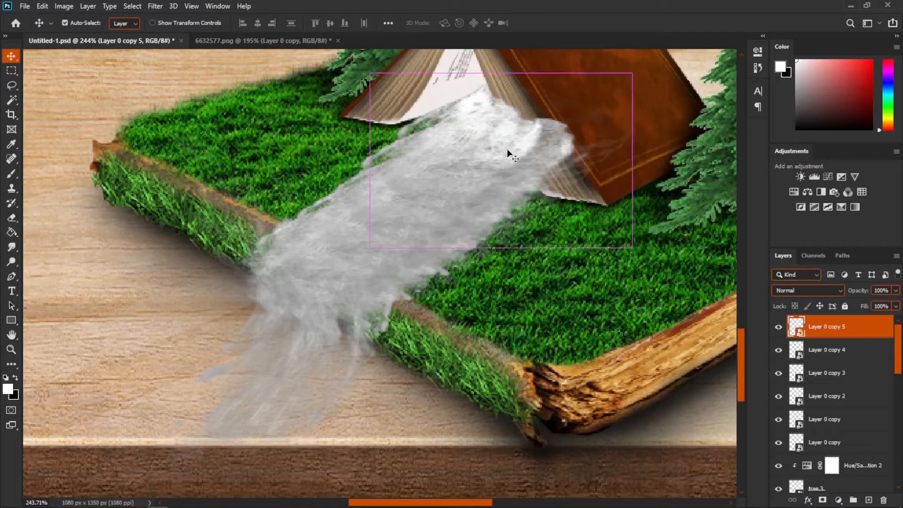
# - Warp the topmost waterfall copy so it flows out from under the tent's opening
pyautogui.hotkey('ctrl', 't')
pyautogui.rightClick(519, 136)
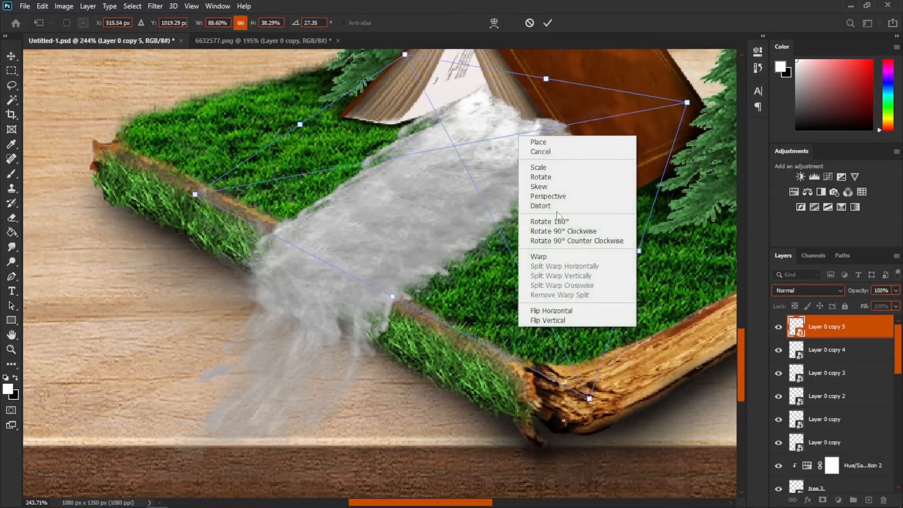
pyautogui.click(548, 255)
pyautogui.moveTo(607, 145); pyautogui.dragTo(550, 145)
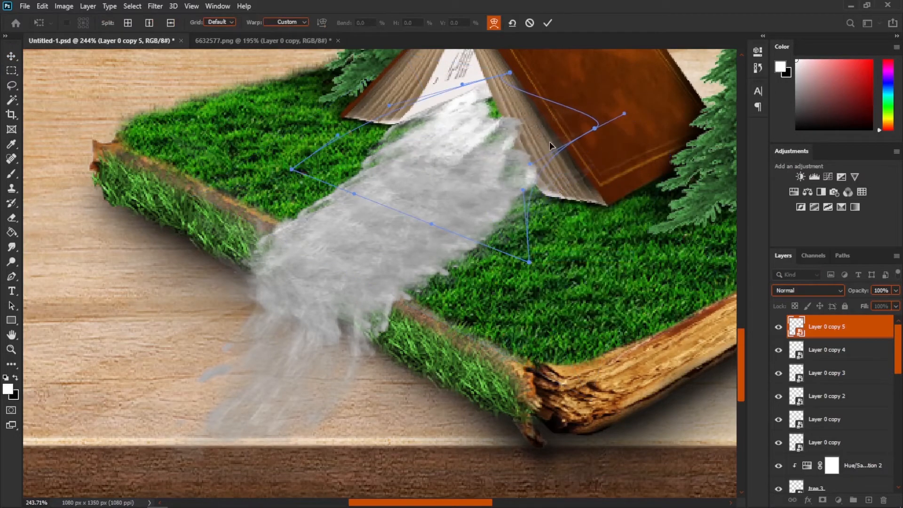
pyautogui.moveTo(475, 86); pyautogui.dragTo(475, 109)
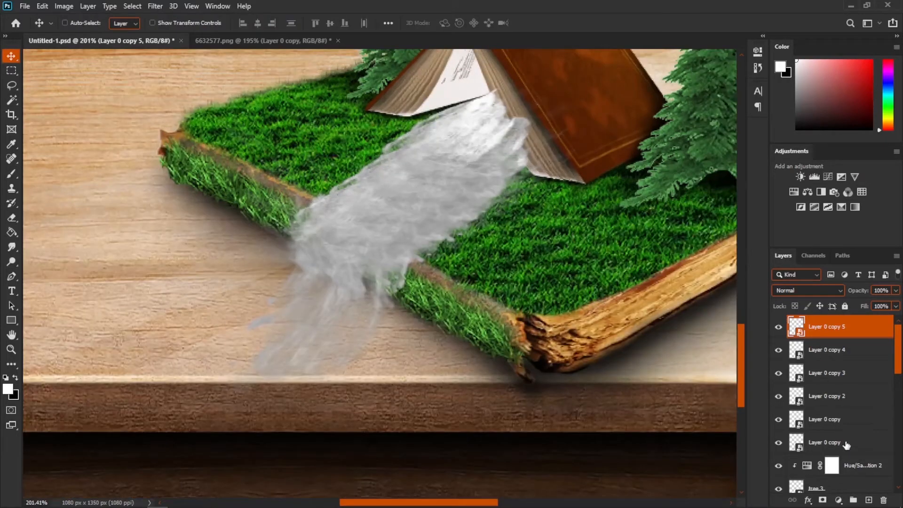
# - Select all the waterfall copies, group them, and convert the group to a smart object
pyautogui.keyDown('shift'); pyautogui.click(847, 444); pyautogui.keyUp('shift')
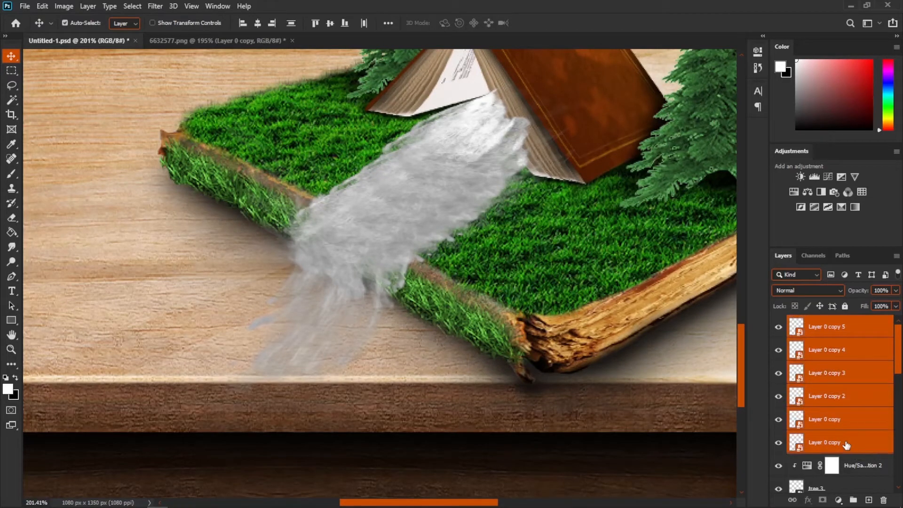
pyautogui.hotkey('ctrl', 'g')
pyautogui.click(779, 323)
pyautogui.click(779, 323)
pyautogui.rightClick(819, 328)
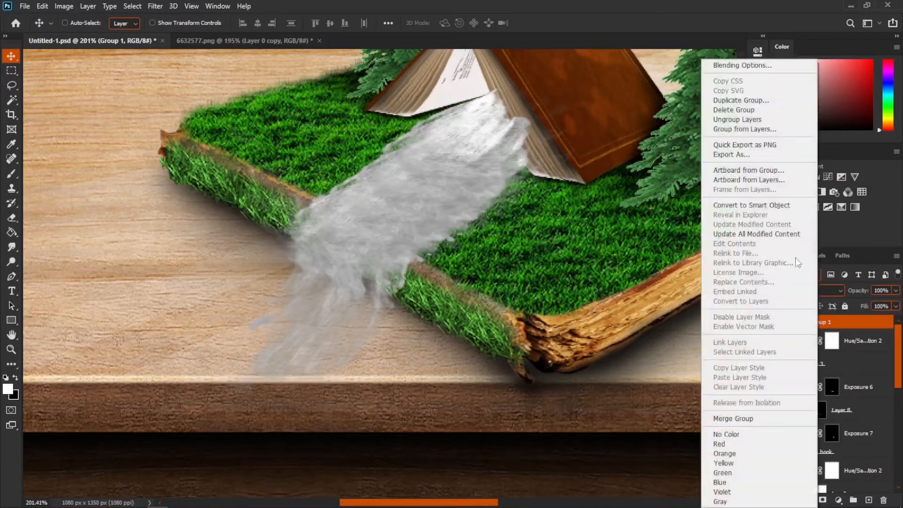
pyautogui.click(751, 206)
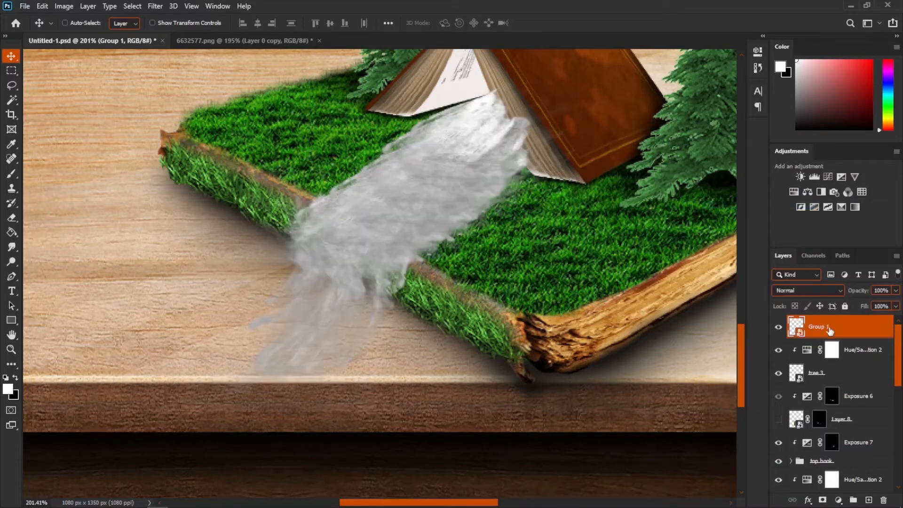
# - Add a layer mask to the waterfall group and paint on it to blend the waterfall's top into the tent
pyautogui.click(823, 500)
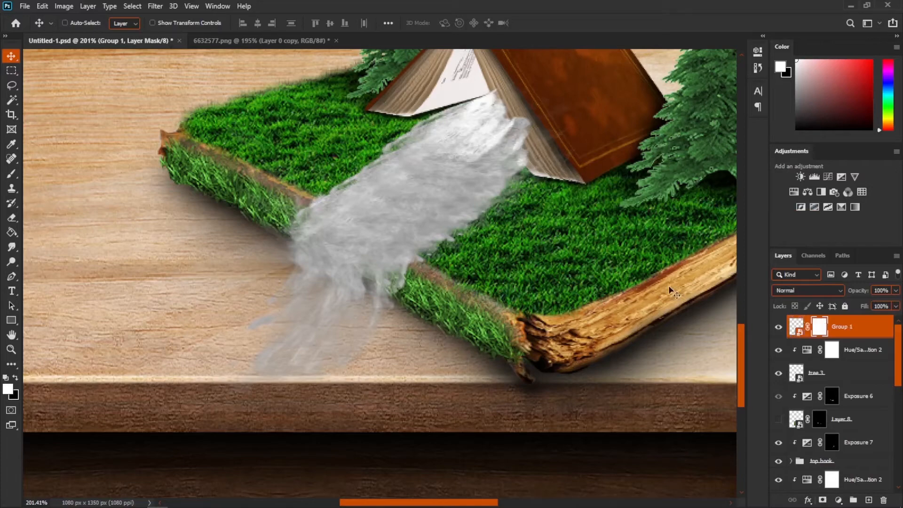
pyautogui.scroll(2, 546, 163)
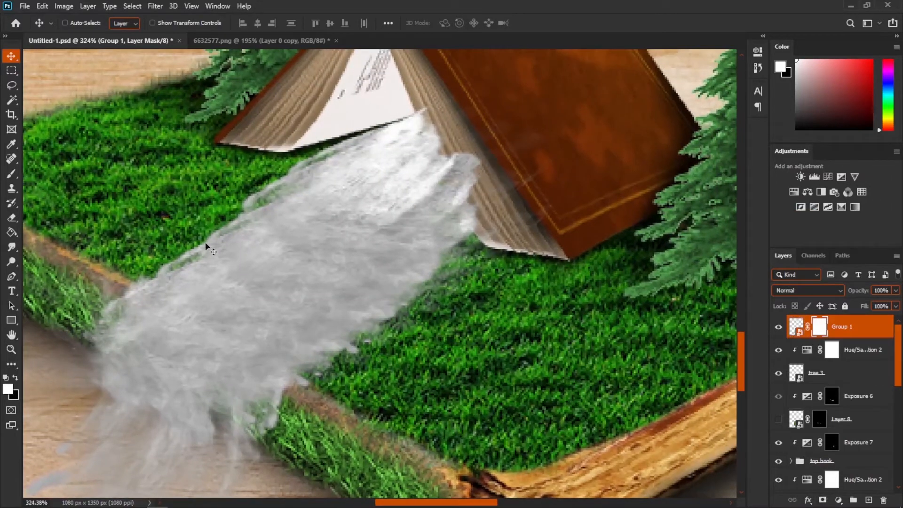
pyautogui.click(11, 174)
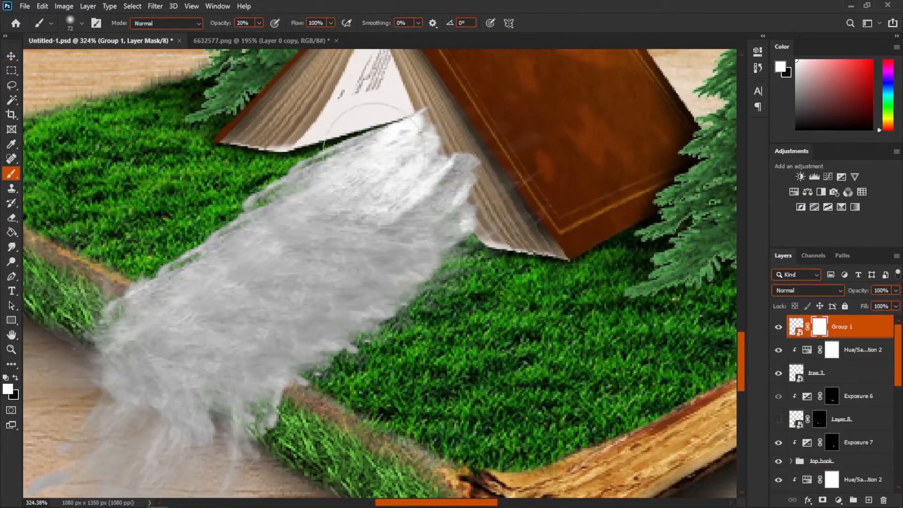
pyautogui.moveTo(494, 185)
pyautogui.mouseDown()
pyautogui.moveTo(478, 188)
pyautogui.moveTo(466, 214)
pyautogui.moveTo(466, 254)
pyautogui.mouseUp()
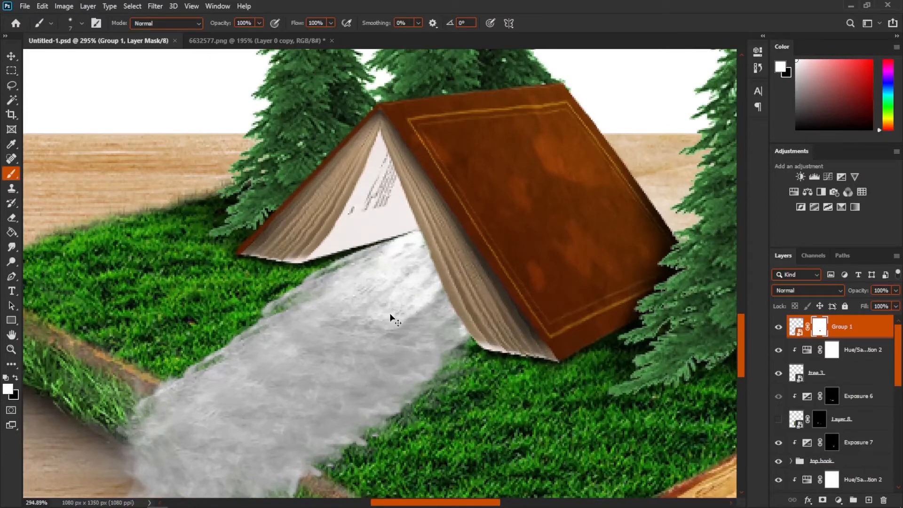
pyautogui.scroll(-5, 391, 320)
pyautogui.scroll(3, 388, 330)
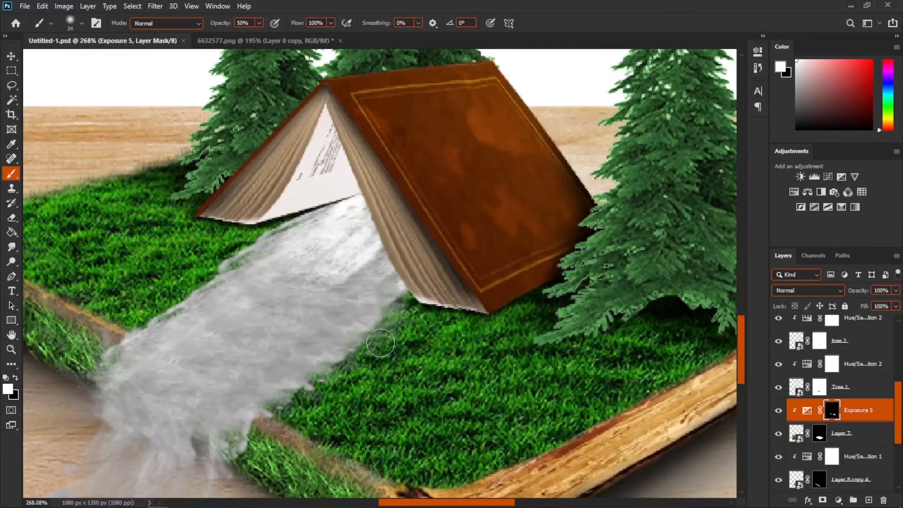
# - Paint on the Exposure 5 mask around the waterfall to shade the grass beside it, and save the document
pyautogui.hotkey('shift', 'b')
pyautogui.moveTo(369, 354); pyautogui.dragTo(423, 301)
pyautogui.press('x')
pyautogui.scroll(-5, 375, 440)
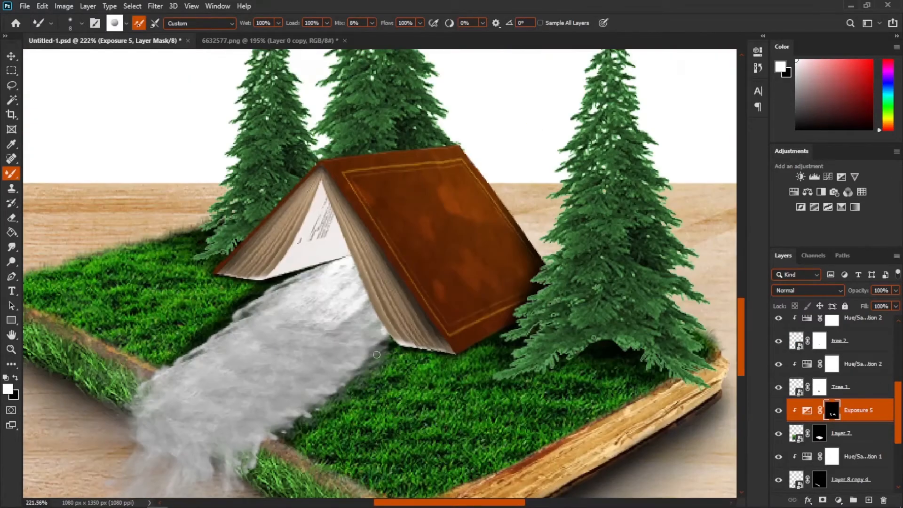
pyautogui.scroll(3, 424, 404)
pyautogui.moveTo(423, 339); pyautogui.dragTo(291, 451)
pyautogui.press('x')
pyautogui.press('3')
pyautogui.scroll(4, 370, 352)
pyautogui.scroll(8, 303, 424)
pyautogui.moveTo(231, 231); pyautogui.dragTo(124, 315)
pyautogui.keyDown('alt'); pyautogui.click(245, 221); pyautogui.keyUp('alt')
pyautogui.moveTo(275, 200); pyautogui.dragTo(144, 303)
pyautogui.scroll(-3, 304, 405)
pyautogui.keyDown('alt'); pyautogui.click(329, 386); pyautogui.keyUp('alt')
pyautogui.scroll(2, 358, 364)
pyautogui.hotkey('ctrl', 's')
# - Continue painting the Exposure 5 mask along the waterfall's edges with the brush at 30% opacity
pyautogui.scroll(-2, 308, 207)
pyautogui.moveTo(382, 276); pyautogui.dragTo(308, 346)
pyautogui.press('x')
pyautogui.scroll(3, 313, 329)
pyautogui.keyDown('alt'); pyautogui.rightClick(428, 250); pyautogui.keyUp('alt')
pyautogui.moveTo(396, 258); pyautogui.dragTo(348, 311)
pyautogui.scroll(-3, 400, 400)
pyautogui.press('x')
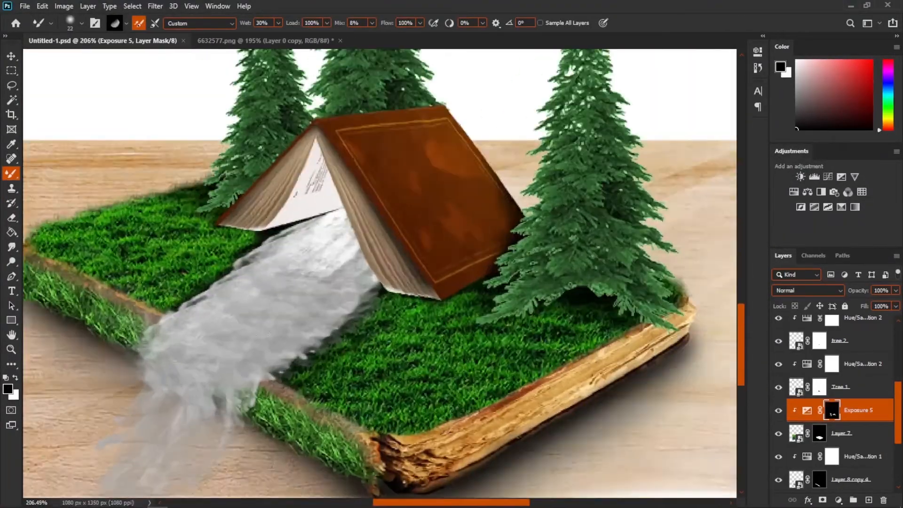
# - Add a new Exposure adjustment layer and paint its mask to shade the area where the waterfall leaves the book
pyautogui.scroll(5, 212, 461)
pyautogui.press('v')
pyautogui.click(813, 457)
pyautogui.click(841, 176)
pyautogui.press('b')
pyautogui.keyDown('alt'); pyautogui.rightClick(332, 289); pyautogui.keyUp('alt')
pyautogui.press('x')
pyautogui.moveTo(332, 278); pyautogui.dragTo(312, 308)
pyautogui.scroll(-8, 226, 285)
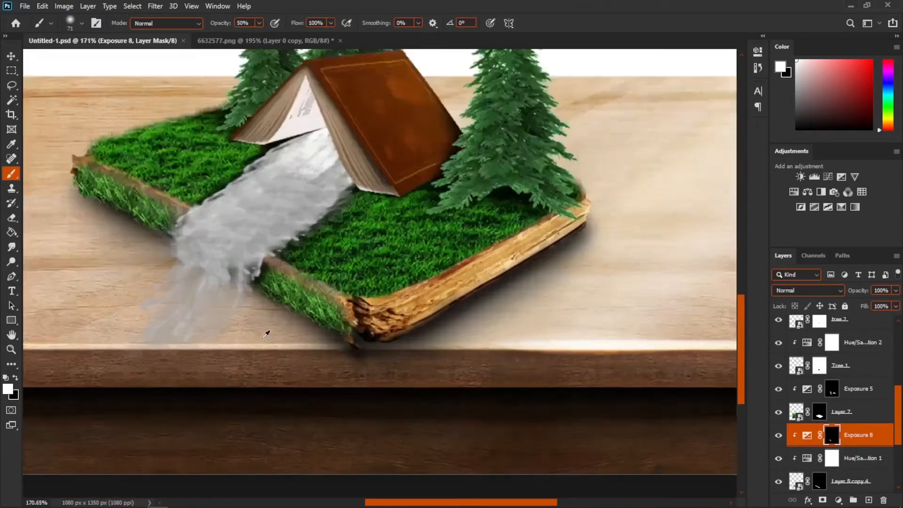
pyautogui.scroll(-4, 842, 454)
pyautogui.click(833, 412)
pyautogui.scroll(6, 276, 308)
pyautogui.scroll(-7, 241, 256)
pyautogui.scroll(2, 213, 208)
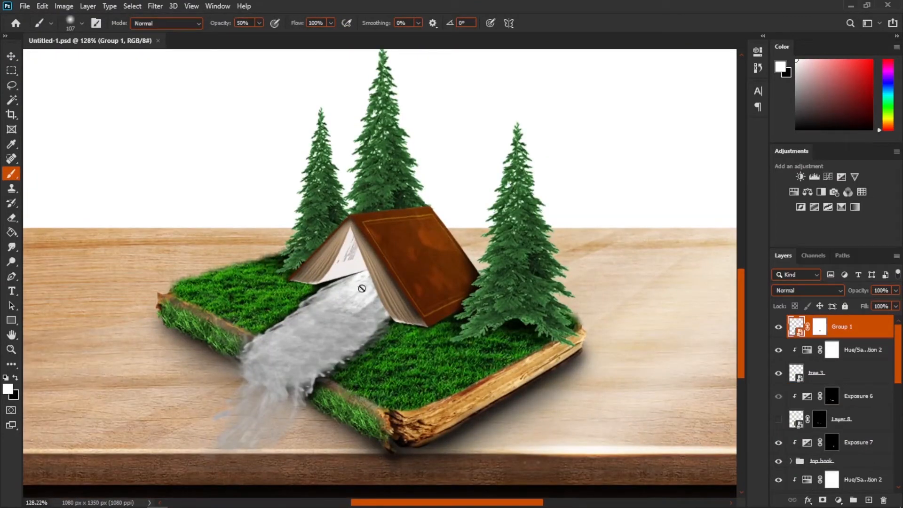
# - Open the grass_PNG404.png grass tuft image
pyautogui.click(24, 6)
pyautogui.click(35, 26)
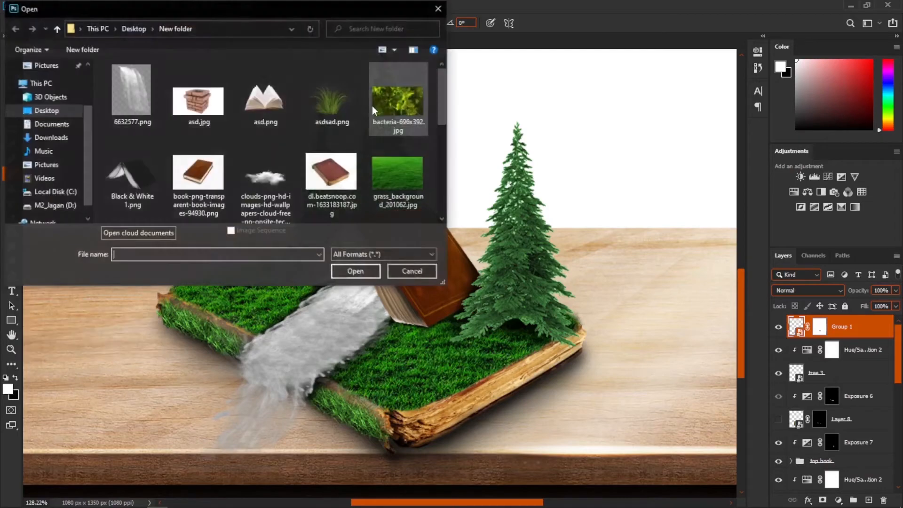
pyautogui.click(397, 174)
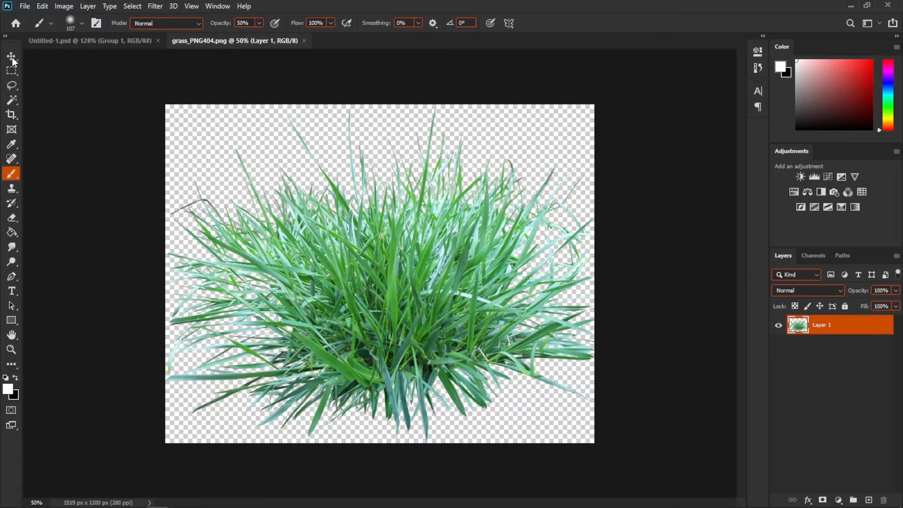
# - Drag the grass tuft into the composite and convert its layer to a smart object
pyautogui.click(11, 57)
pyautogui.moveTo(318, 255); pyautogui.dragTo(456, 314)
pyautogui.rightClick(856, 325)
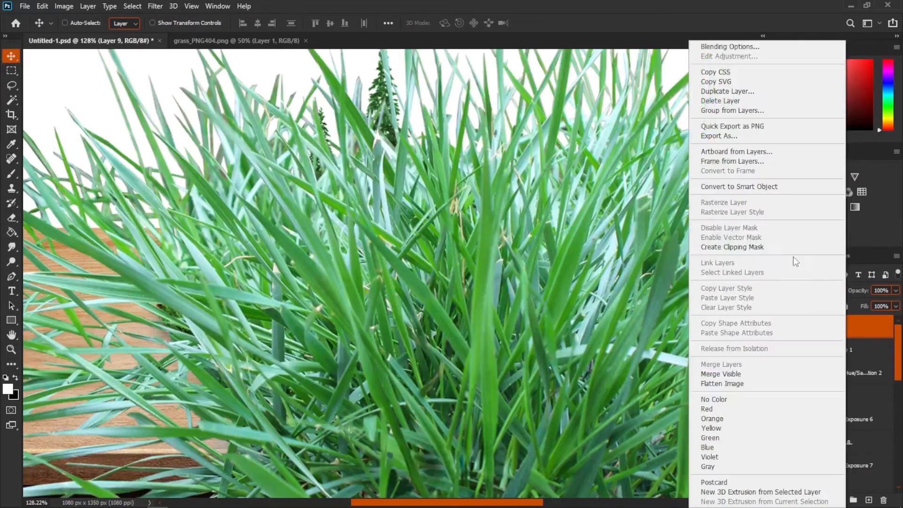
pyautogui.click(743, 186)
# - Scale the grass tuft down and move it onto the grassy cover beside the tent
pyautogui.hotkey('ctrl', 't')
pyautogui.scroll(-5, 612, 245)
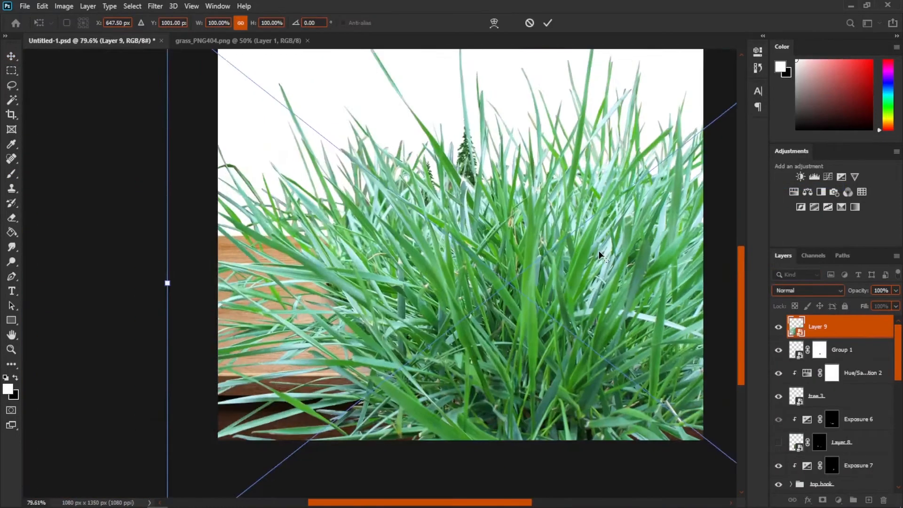
pyautogui.moveTo(624, 191); pyautogui.dragTo(374, 414)
pyautogui.press('Return')
pyautogui.scroll(5, 374, 414)
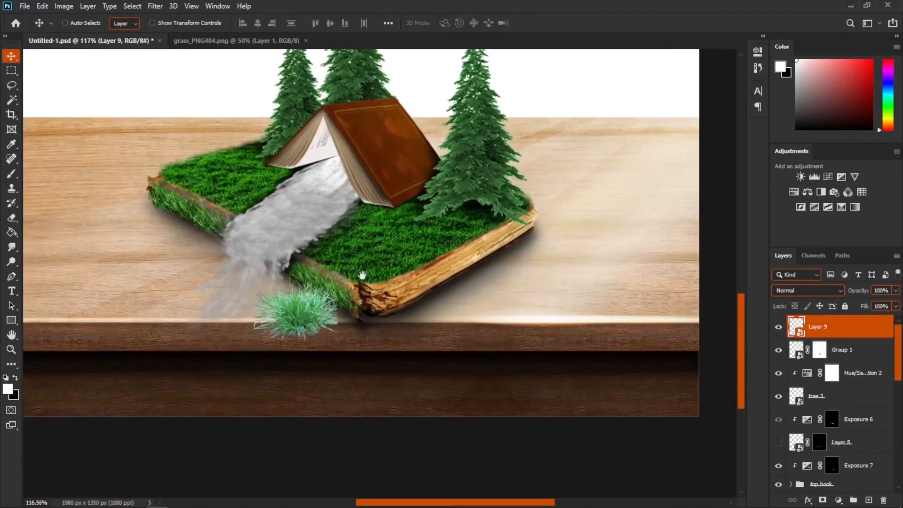
pyautogui.moveTo(311, 319); pyautogui.dragTo(437, 217)
# - Scale the grass tuft smaller and place it at the base of the right tree
pyautogui.scroll(3, 437, 216)
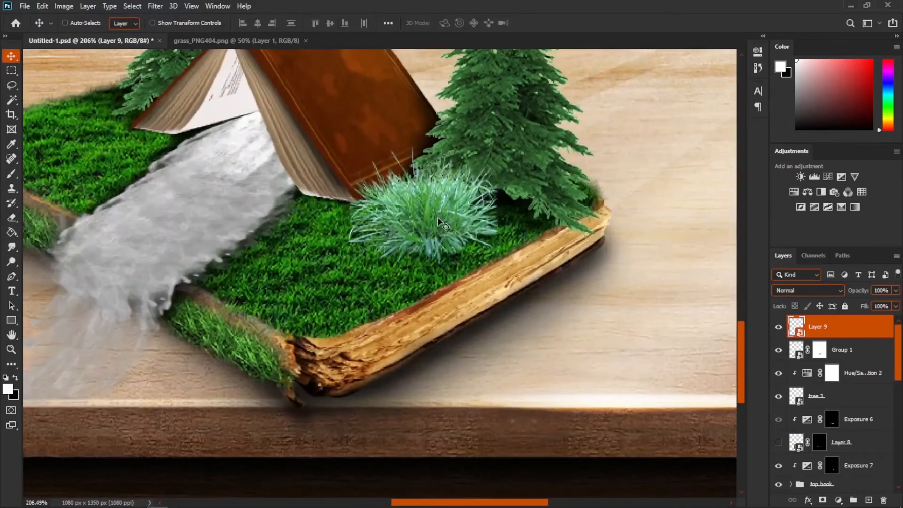
pyautogui.hotkey('ctrl', 't')
pyautogui.moveTo(497, 145); pyautogui.dragTo(447, 185)
pyautogui.moveTo(410, 222); pyautogui.dragTo(507, 198)
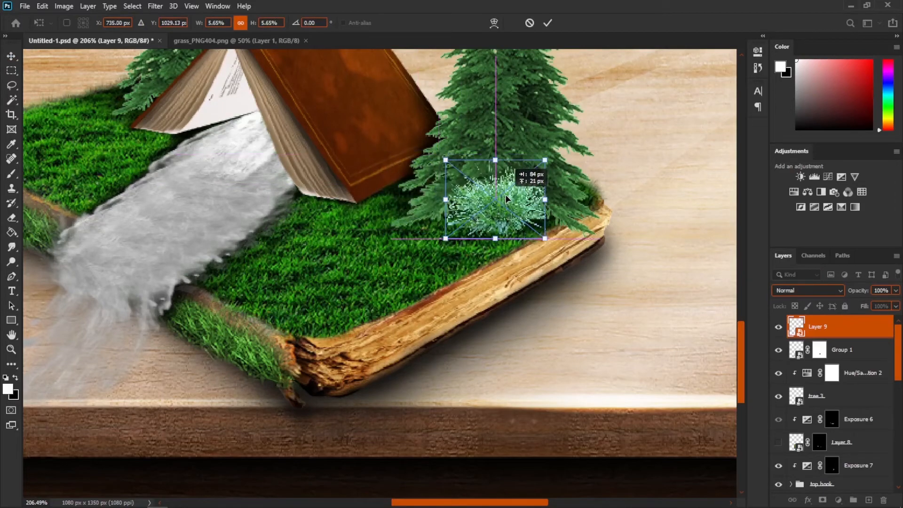
pyautogui.press('Return')
# - Duplicate the grass tuft, place the copy beside the tent's front corner, and scale it slightly smaller
pyautogui.scroll(-2, 487, 196)
pyautogui.scroll(3, 487, 196)
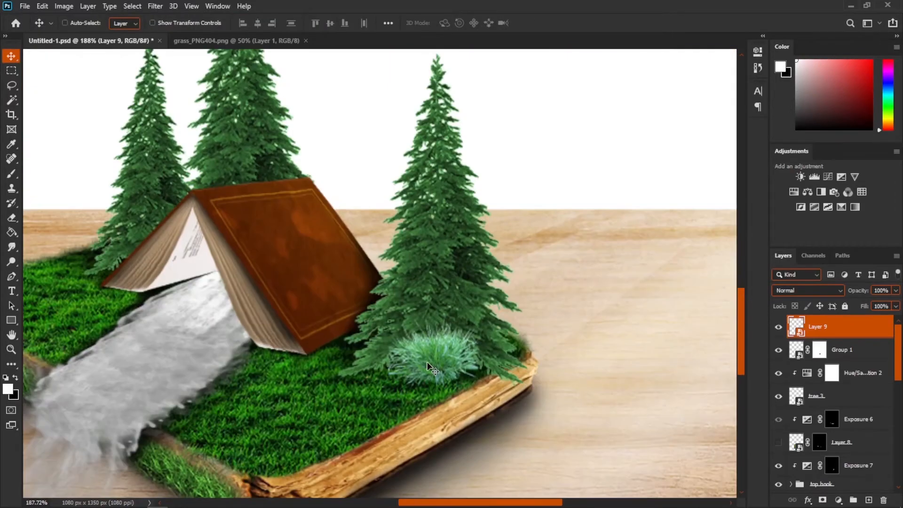
pyautogui.moveTo(432, 362); pyautogui.dragTo(340, 345)
pyautogui.hotkey('ctrl', 't')
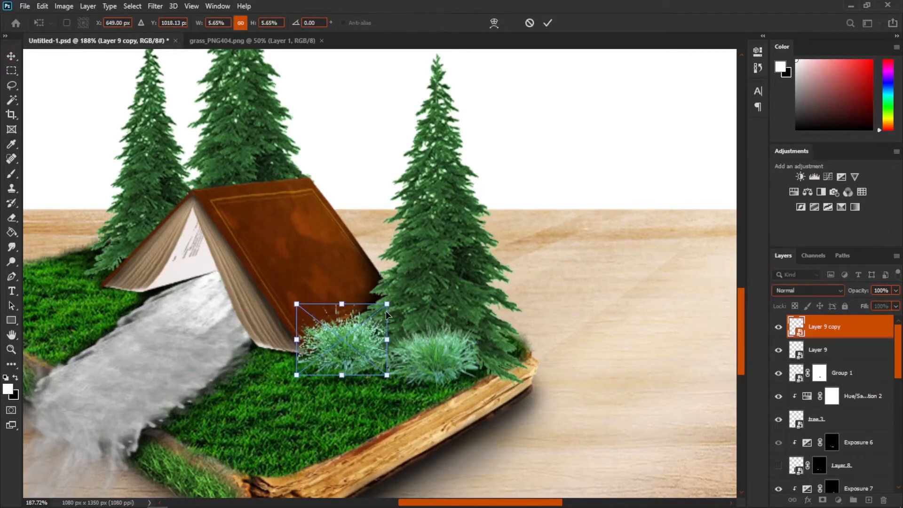
pyautogui.moveTo(386, 303); pyautogui.dragTo(365, 317)
pyautogui.press('Return')
# - Duplicate the tuft again and move the copy toward the tent's left side
pyautogui.moveTo(334, 363); pyautogui.dragTo(242, 296)
pyautogui.hotkey('ctrl', 't')
pyautogui.press('Return')
pyautogui.scroll(1, 366, 308)
# - Move the new tuft's layer below the top book group and adjust its transform by the tent
pyautogui.moveTo(828, 326); pyautogui.dragTo(867, 450)
pyautogui.hotkey('ctrl', 't')
pyautogui.moveTo(276, 273); pyautogui.dragTo(283, 261)
pyautogui.moveTo(254, 290); pyautogui.dragTo(264, 280)
pyautogui.press('Return')
pyautogui.scroll(-5, 306, 313)
pyautogui.scroll(3, 368, 366)
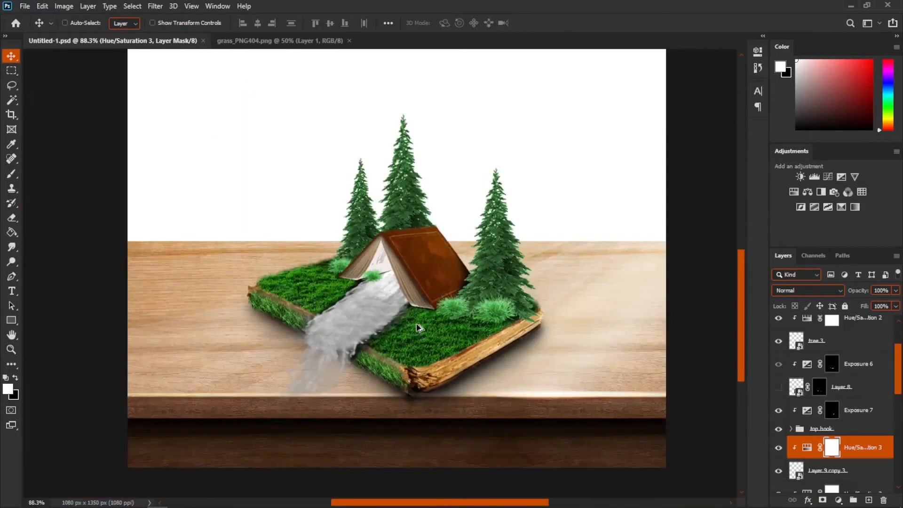
# - Move the tall grass layer down one level in the stack and drag it into position
pyautogui.scroll(3, 425, 326)
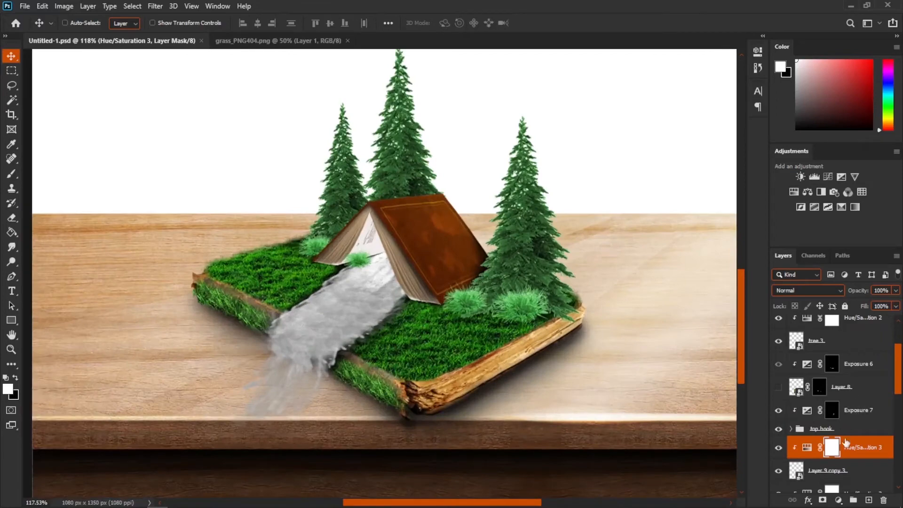
pyautogui.scroll(3, 847, 330)
pyautogui.click(850, 330)
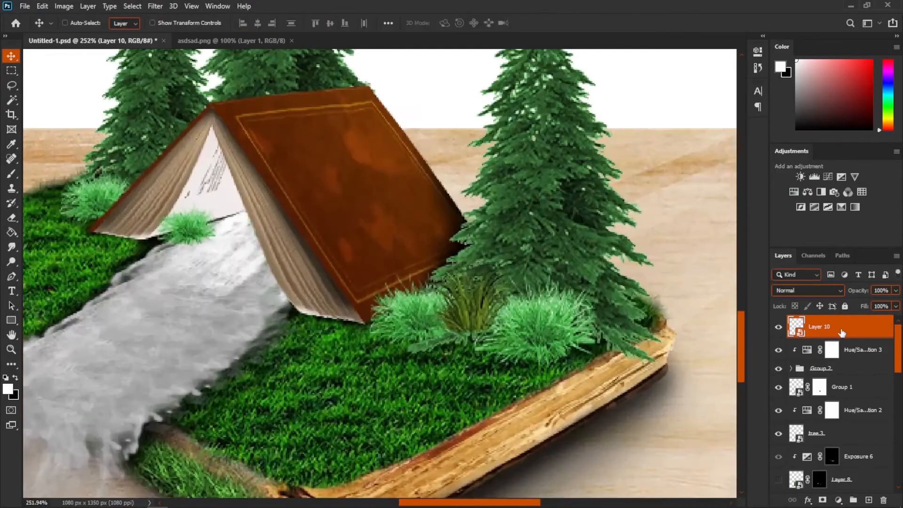
pyautogui.hotkey('ctrl', '[')
pyautogui.moveTo(464, 282); pyautogui.dragTo(476, 243)
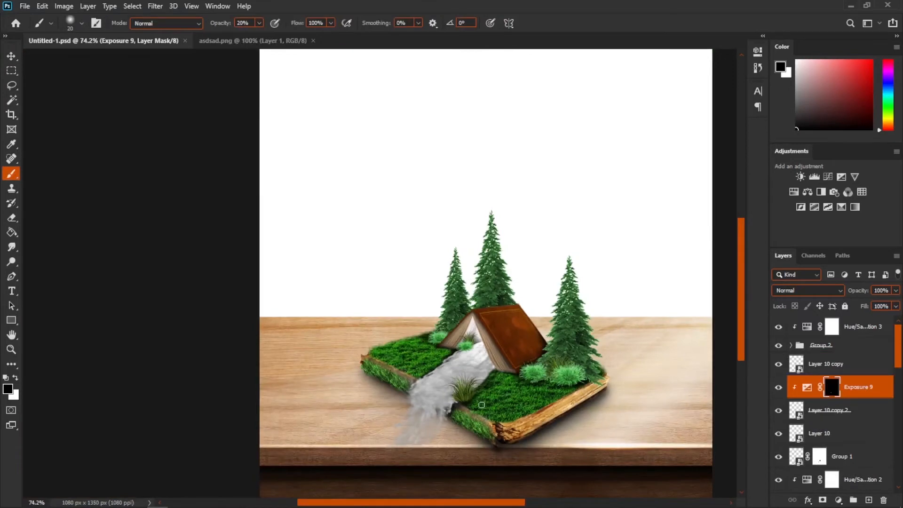
# - Bring the deer image into the composite above the top adjustment layer, scale it down, and place it on the left grass beside the tent
pyautogui.scroll(6, 482, 405)
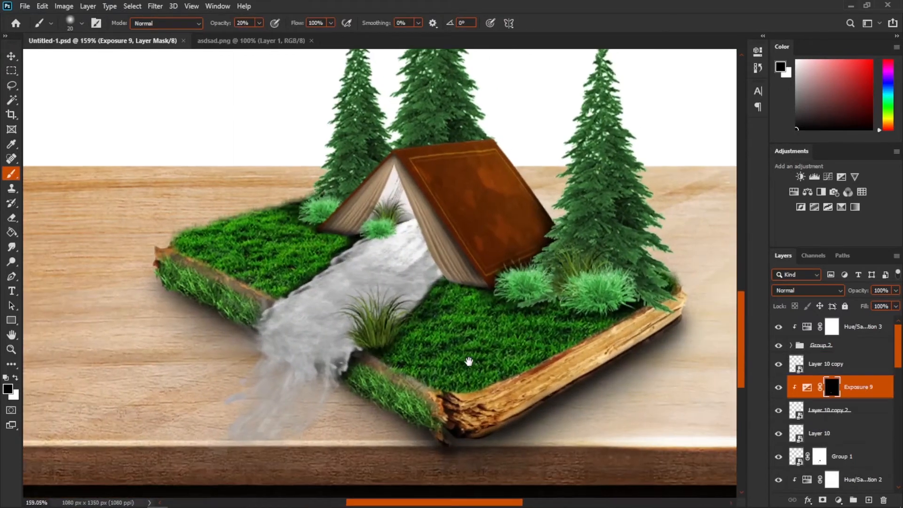
pyautogui.click(871, 333)
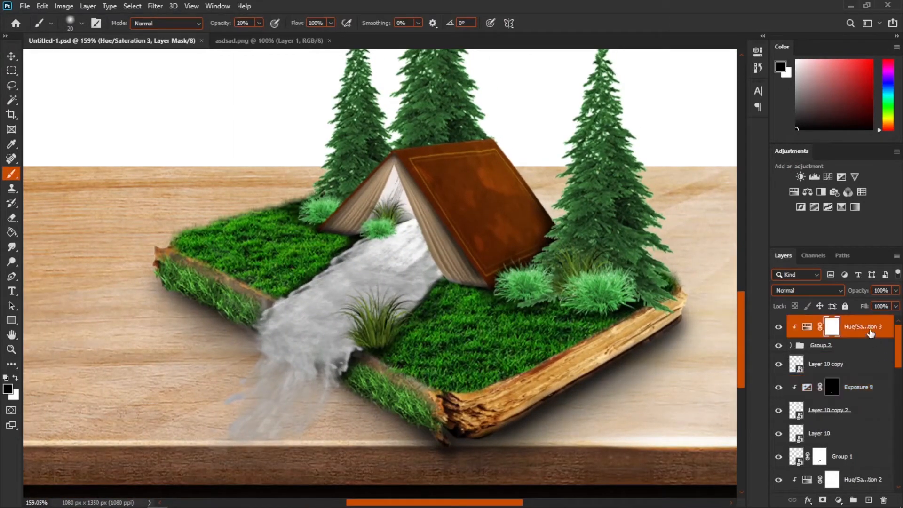
pyautogui.click(26, 6)
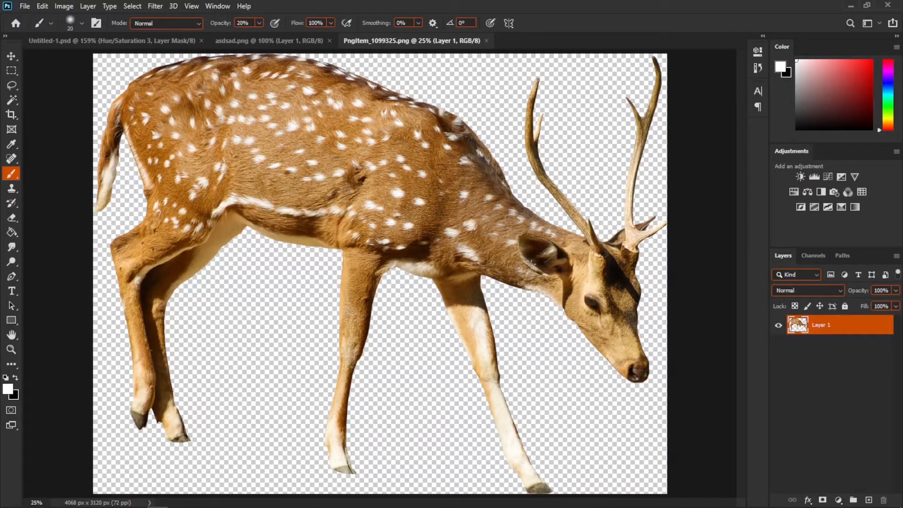
pyautogui.click(11, 56)
pyautogui.moveTo(244, 135); pyautogui.dragTo(391, 249)
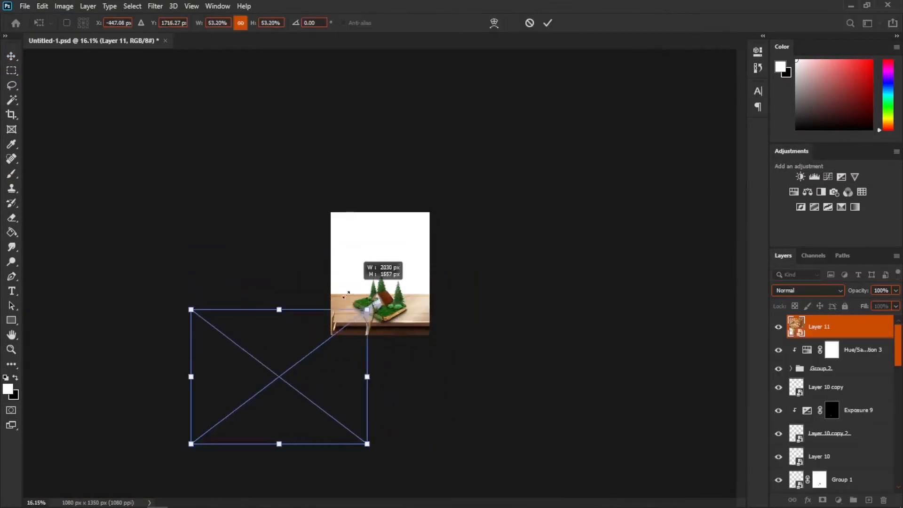
pyautogui.moveTo(369, 308); pyautogui.dragTo(265, 402)
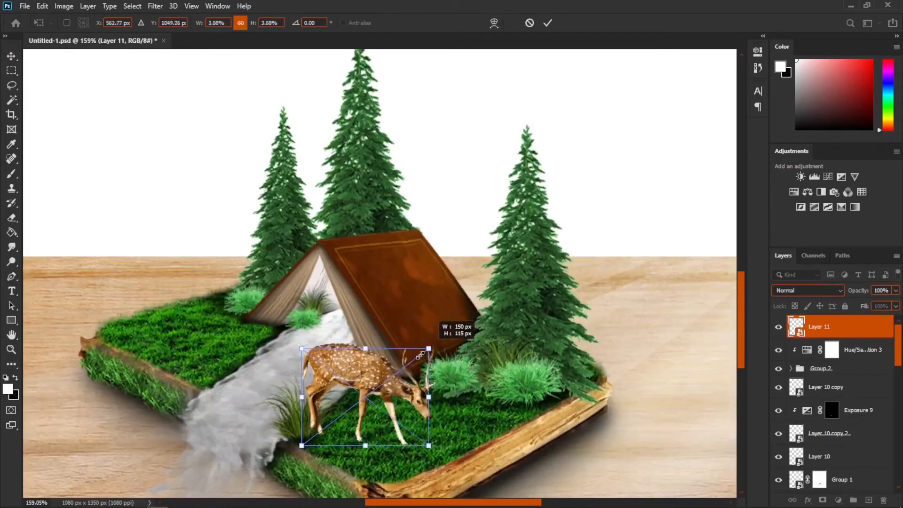
pyautogui.moveTo(430, 323); pyautogui.dragTo(258, 291)
pyautogui.scroll(3, 234, 322)
pyautogui.press('Return')
pyautogui.scroll(-4, 236, 313)
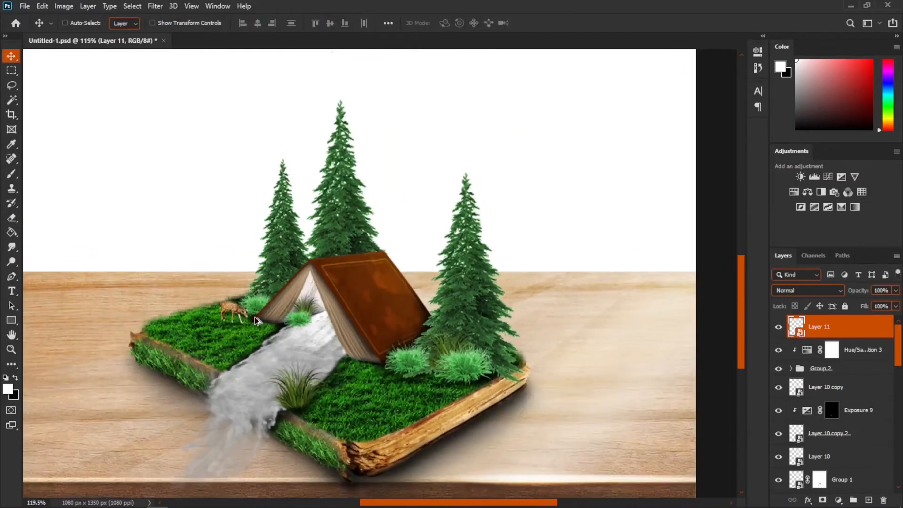
# - Duplicate the deer, move the copy onto the right grass by the bushes, flip it horizontally and enlarge it slightly
pyautogui.scroll(2, 240, 324)
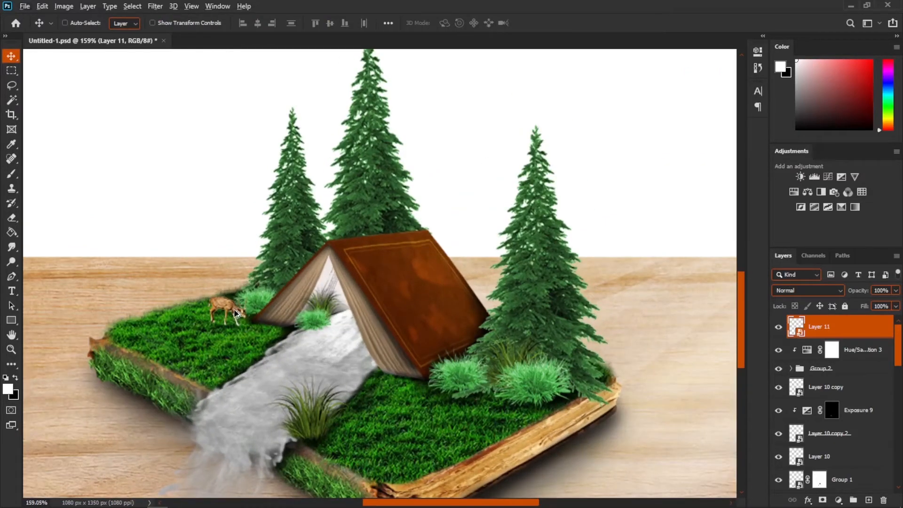
pyautogui.keyDown('alt'); pyautogui.moveTo(230, 313); pyautogui.dragTo(498, 386); pyautogui.keyUp('alt')
pyautogui.hotkey('ctrl', 't')
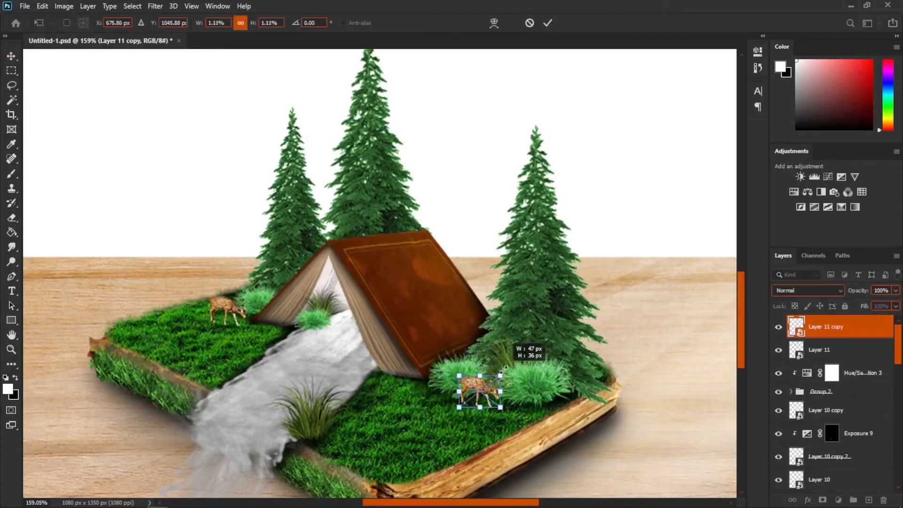
pyautogui.rightClick(516, 392)
pyautogui.click(514, 370)
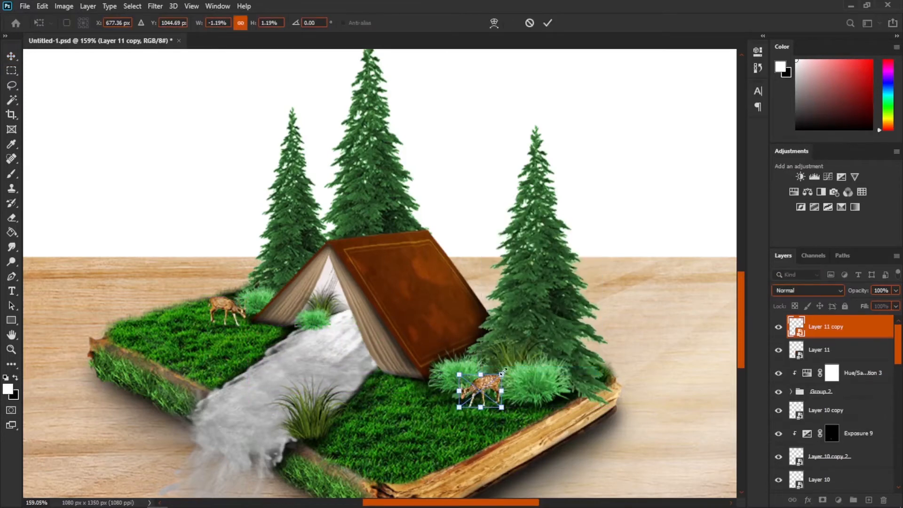
pyautogui.moveTo(502, 375); pyautogui.dragTo(505, 370)
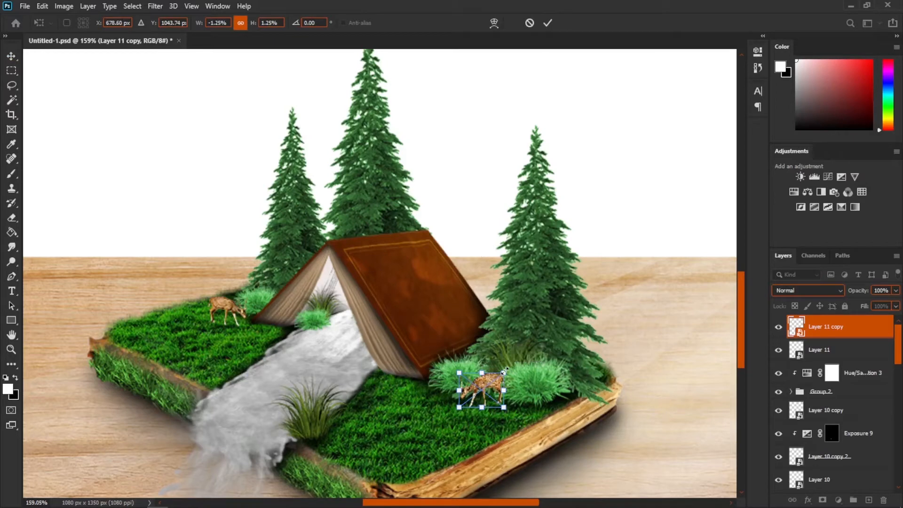
pyautogui.press('Return')
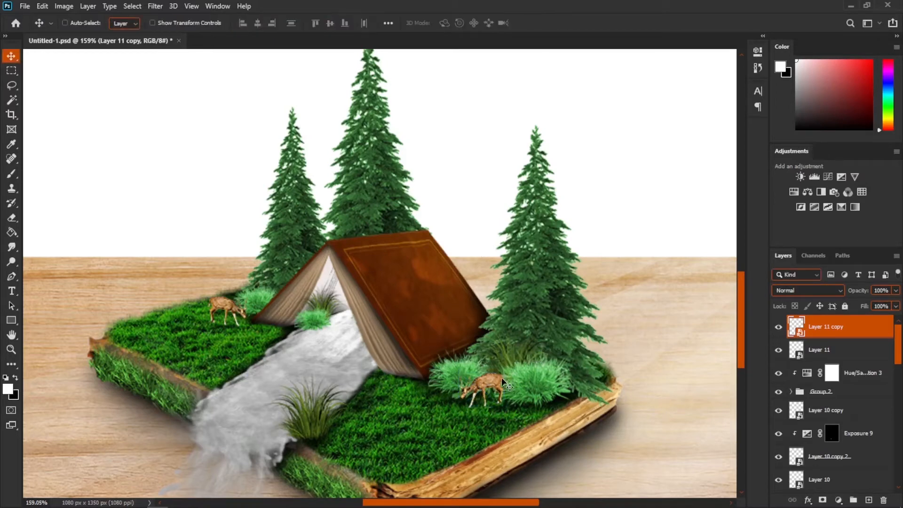
# - Move the deer copy's layer down two levels in the layer stack, below the top book group
pyautogui.hotkey('ctrl', '[')
pyautogui.hotkey('ctrl', '[')
pyautogui.scroll(3, 504, 388)
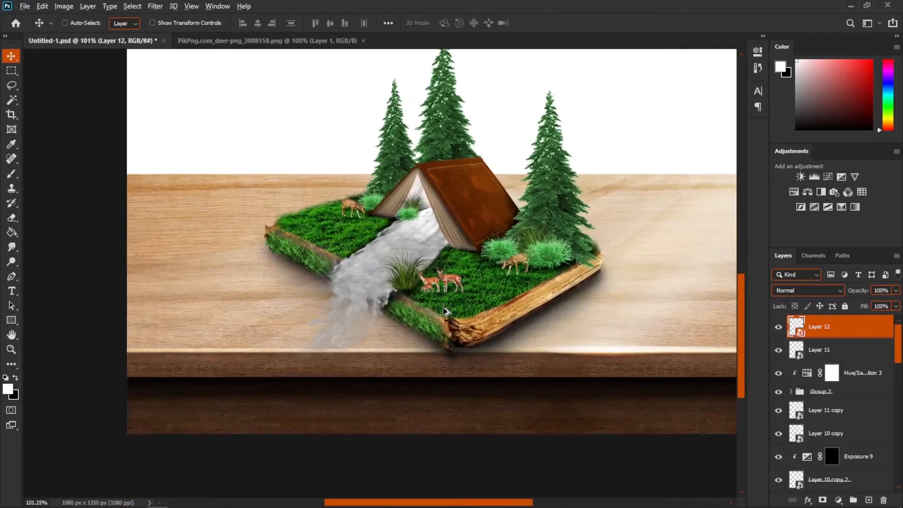
pyautogui.scroll(3, 444, 297)
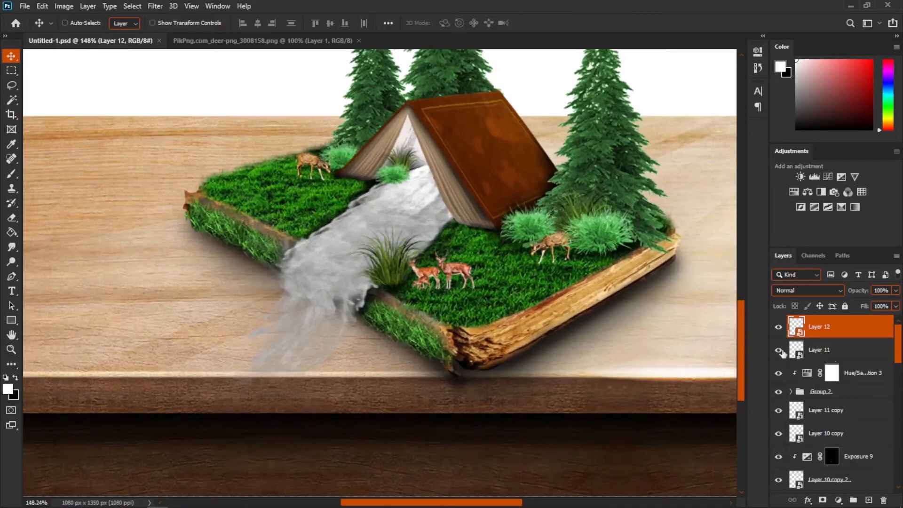
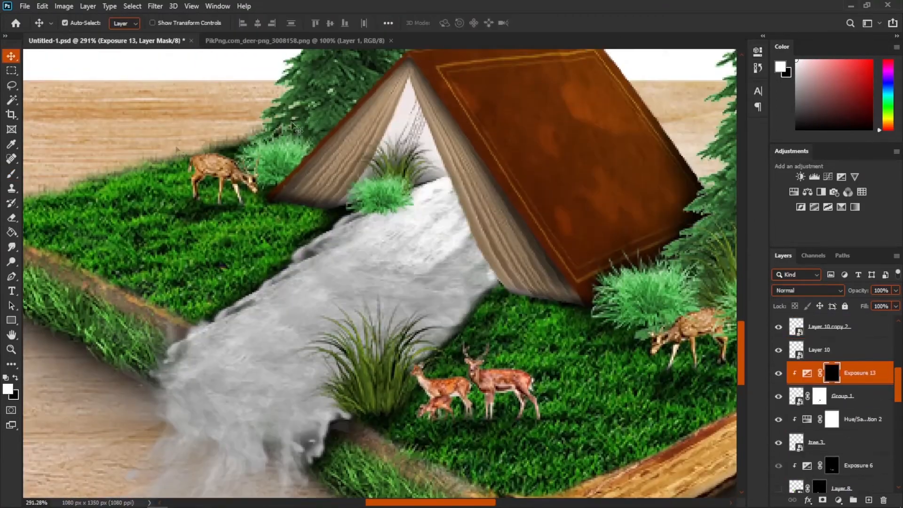
# - Save the composite document
pyautogui.press('b')
pyautogui.press('x')
pyautogui.scroll(-6, 384, 301)
pyautogui.hotkey('ctrl', 's')
pyautogui.scroll(4, 389, 299)
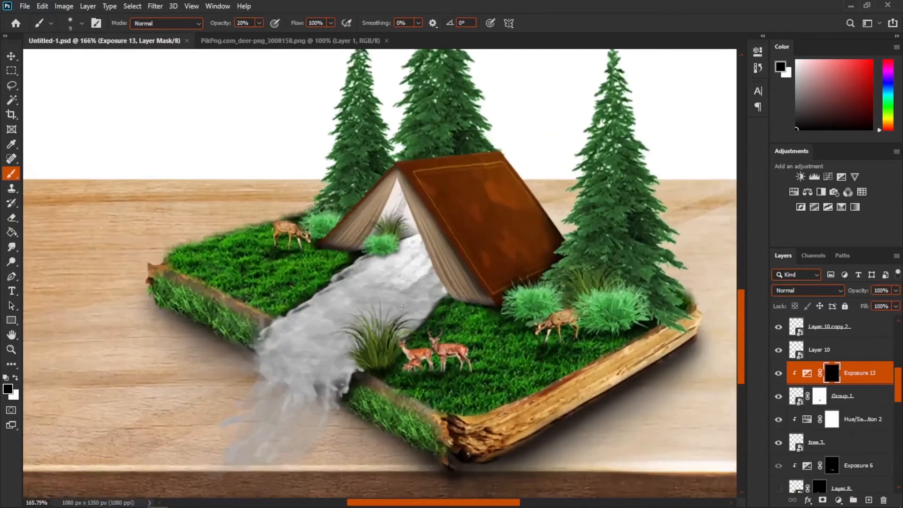
pyautogui.press('v')
pyautogui.scroll(-3, 531, 339)
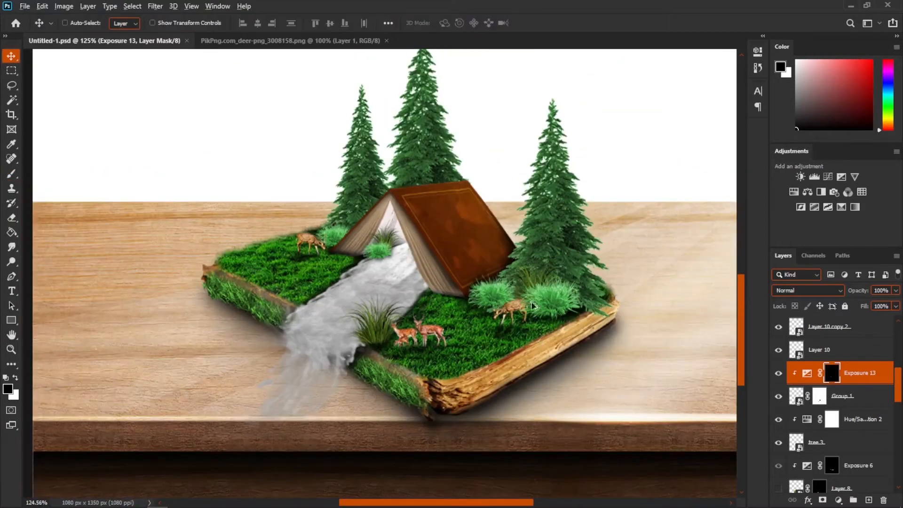
pyautogui.scroll(5, 448, 193)
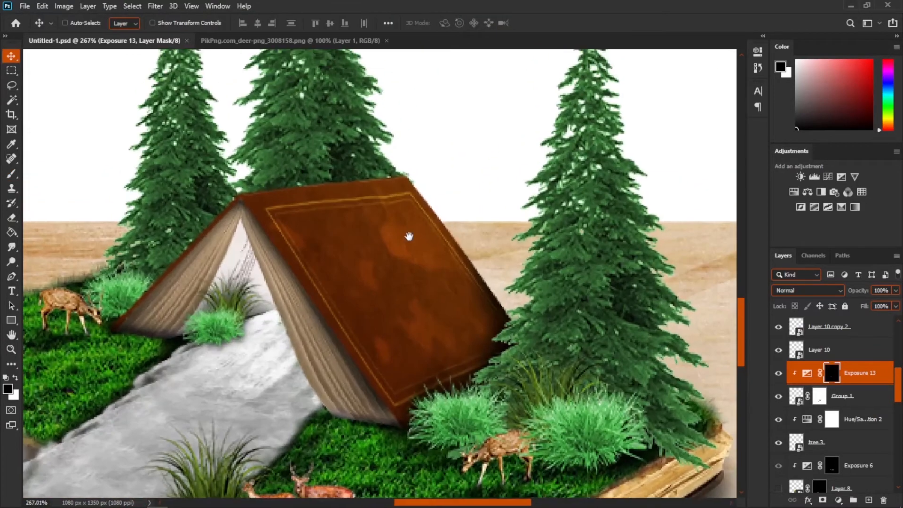
pyautogui.moveTo(409, 235); pyautogui.dragTo(427, 273)
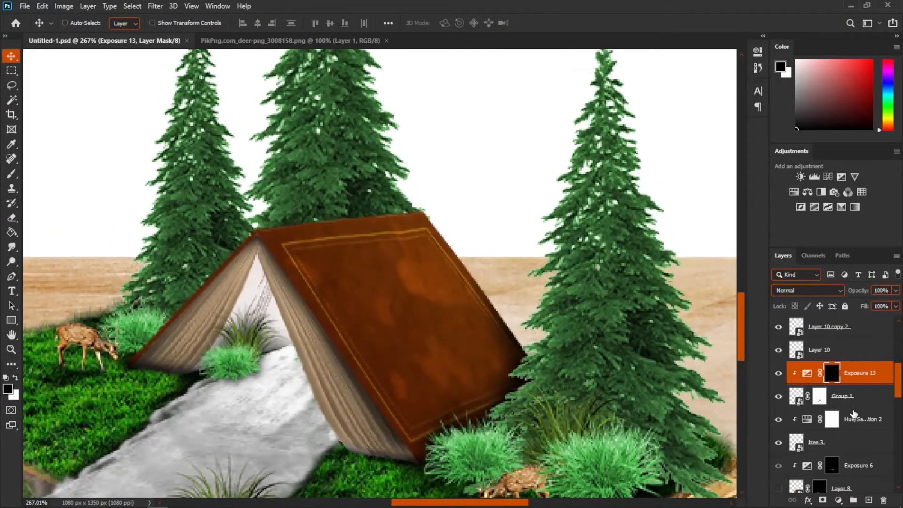
pyautogui.scroll(5, 854, 414)
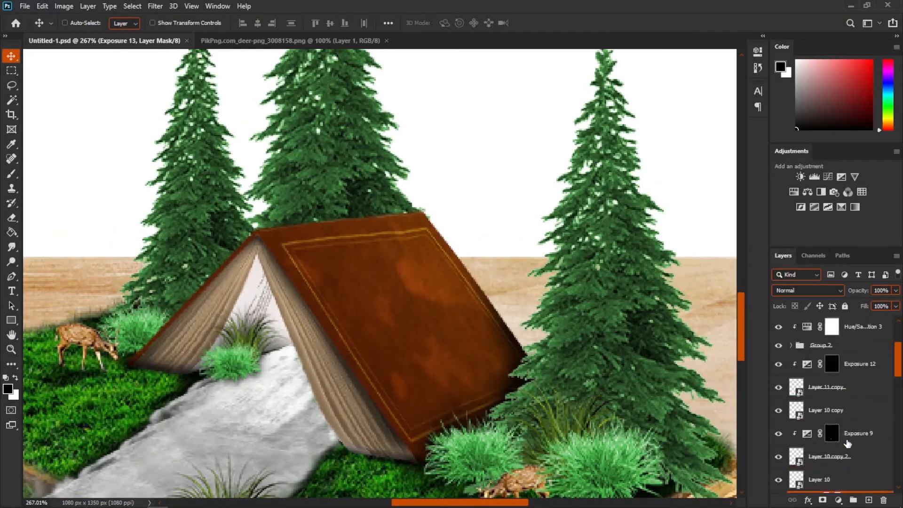
# - Bring the brick chimney image into the composite, scale it down and place it on the tent book's roof
pyautogui.click(268, 40)
pyautogui.click(386, 40)
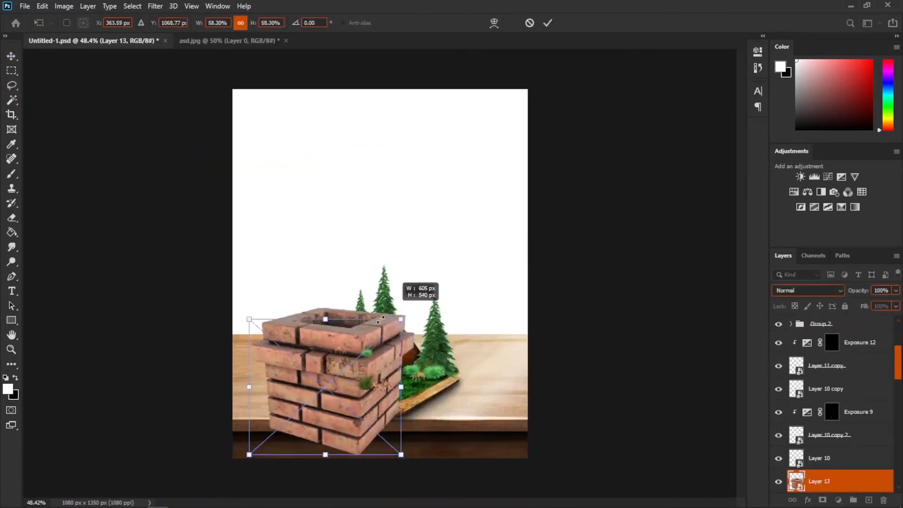
pyautogui.moveTo(396, 311); pyautogui.dragTo(420, 297)
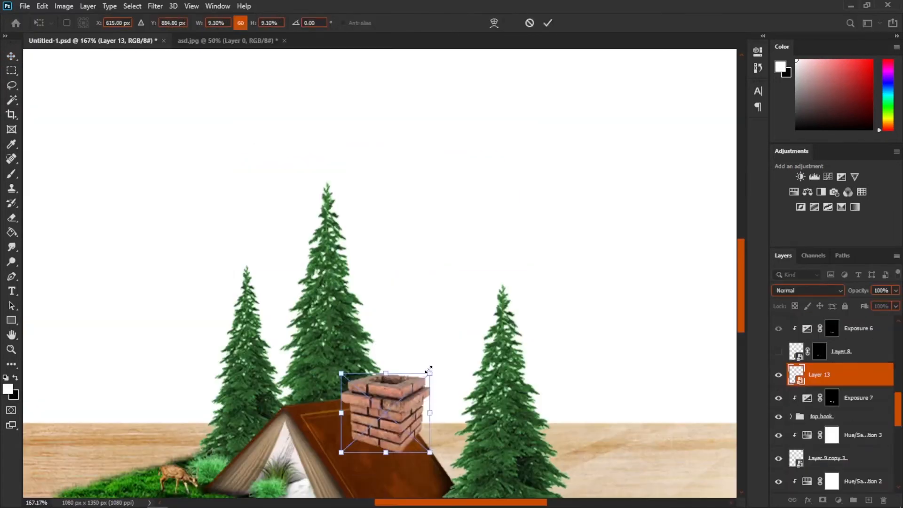
pyautogui.moveTo(429, 369); pyautogui.dragTo(377, 358)
pyautogui.press('Return')
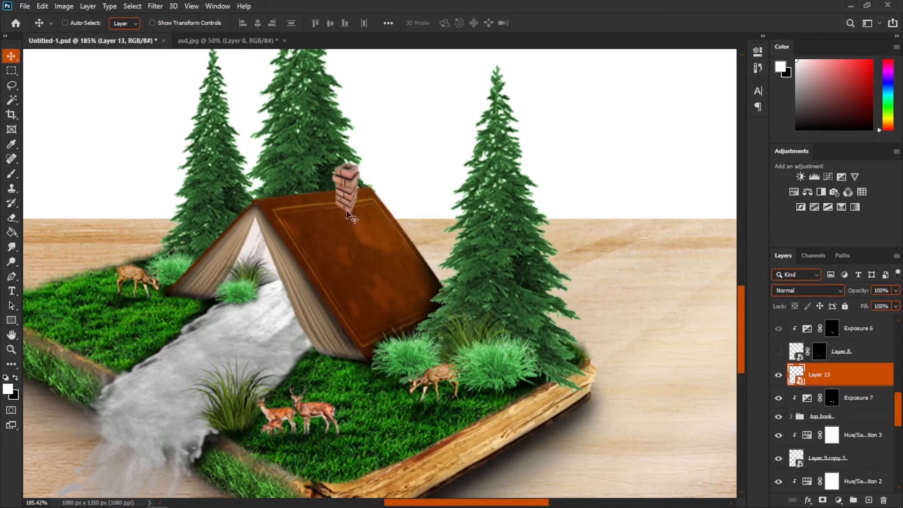
# - Add a clipped Hue/Saturation adjustment to the chimney, enable Colorize and shift the hue slightly
pyautogui.click(793, 193)
pyautogui.click(656, 190)
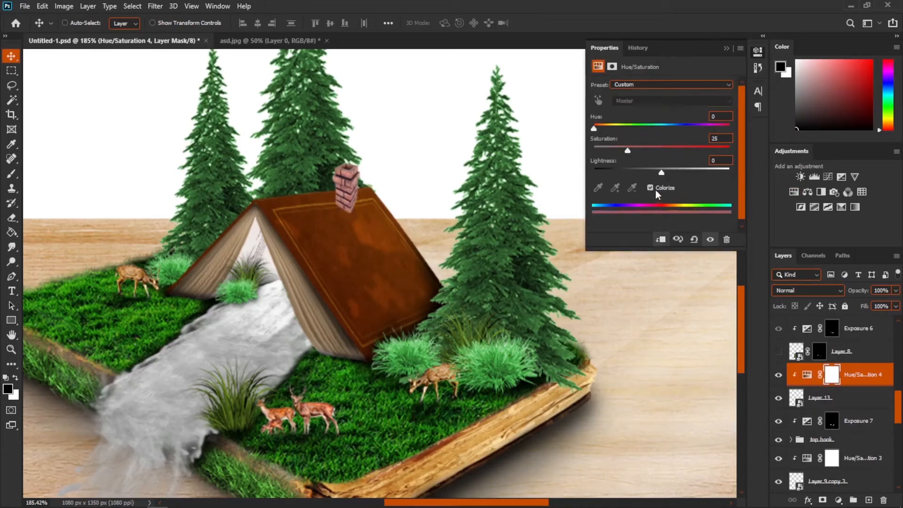
pyautogui.moveTo(602, 128); pyautogui.dragTo(620, 125)
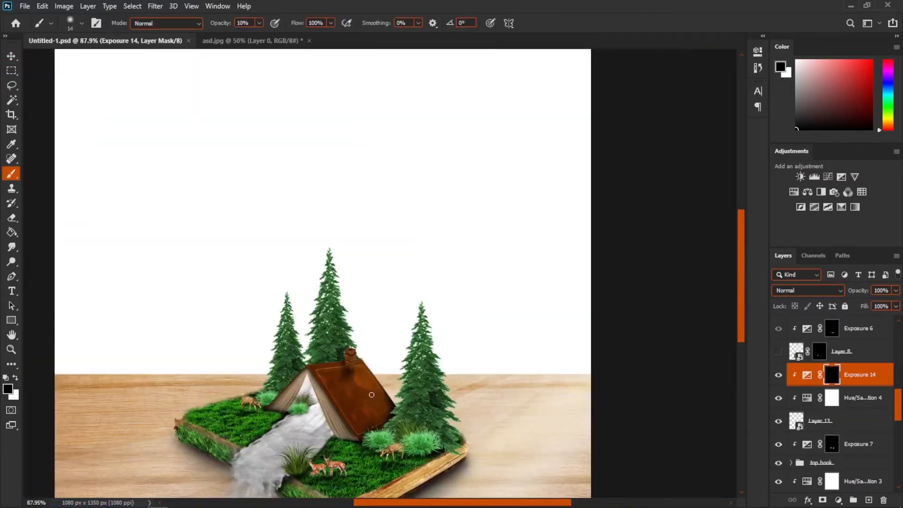
pyautogui.scroll(5, 372, 394)
pyautogui.scroll(-3, 427, 153)
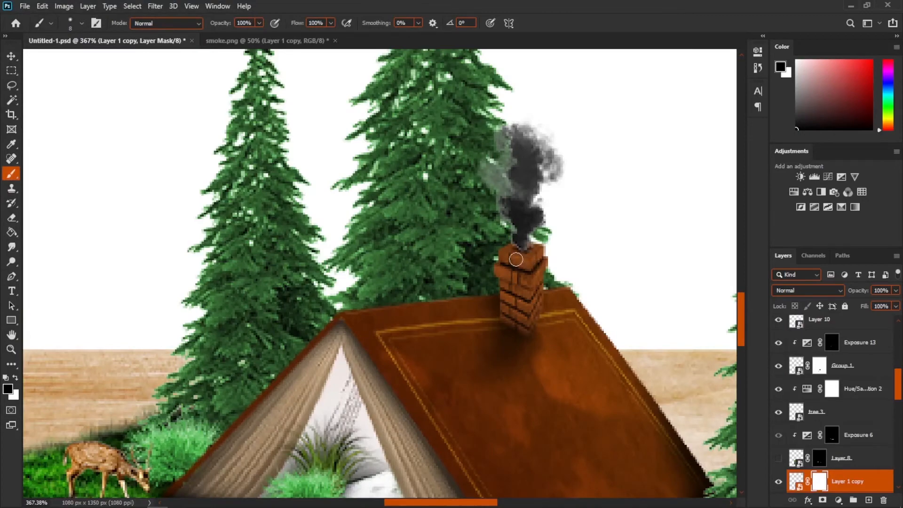
pyautogui.scroll(-6, 527, 274)
pyautogui.scroll(3, 537, 344)
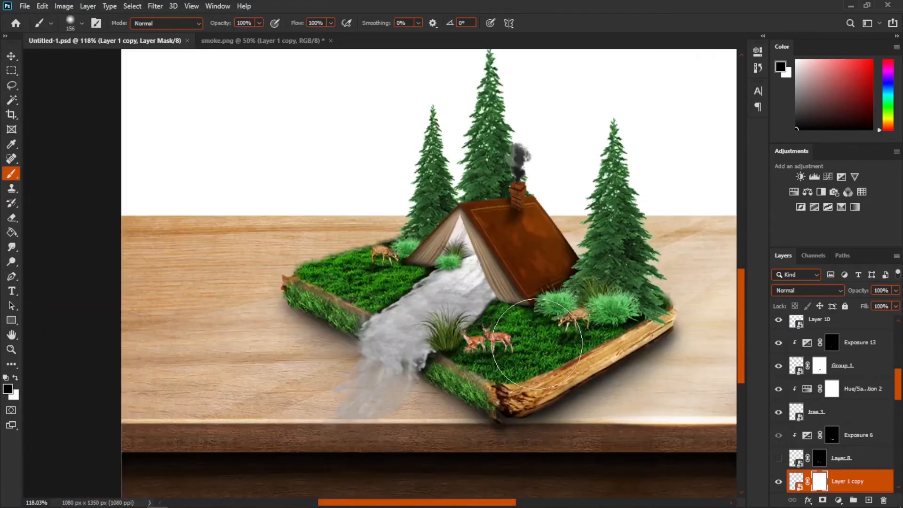
pyautogui.moveTo(493, 353); pyautogui.dragTo(502, 309)
pyautogui.scroll(2, 391, 360)
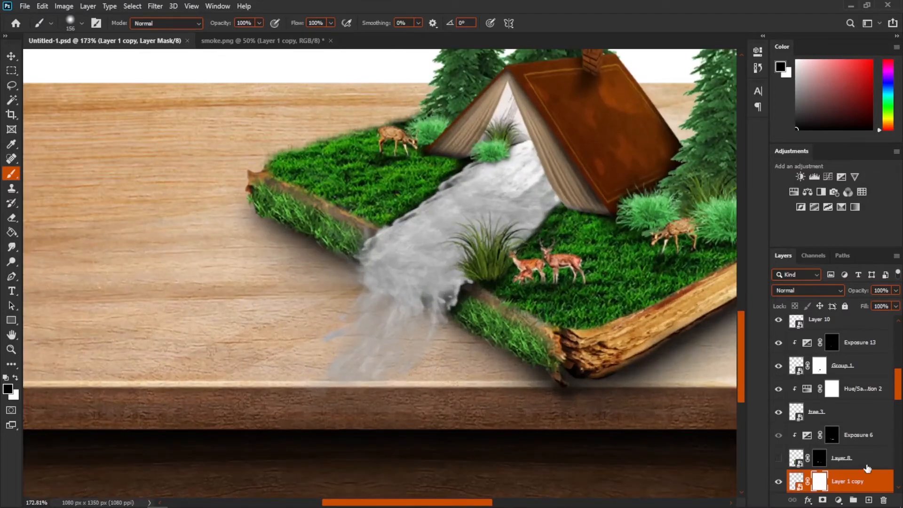
pyautogui.scroll(-5, 860, 425)
pyautogui.scroll(5, 832, 476)
# - Duplicate the waterfall group layer, move the copy lower in the layer stack and drag it down toward the table's edge
pyautogui.press('v')
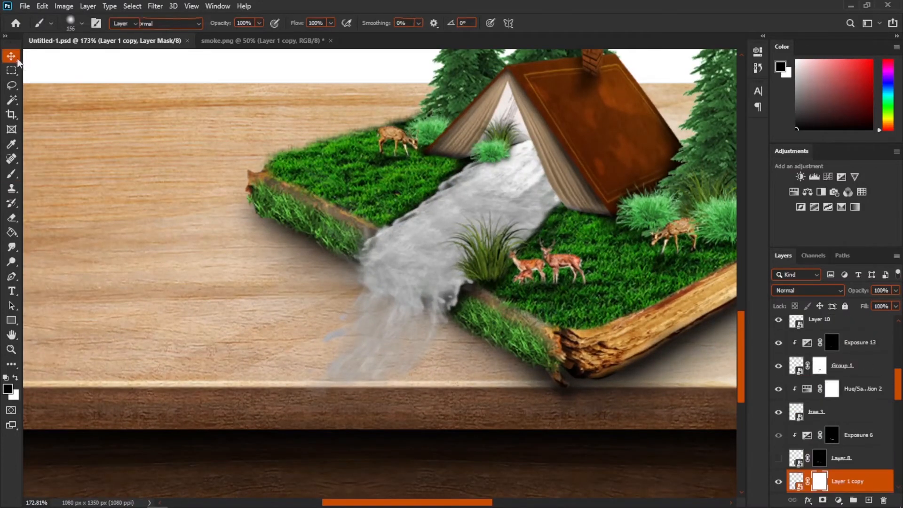
pyautogui.click(873, 369)
pyautogui.hotkey('ctrl', 'j')
pyautogui.moveTo(870, 348); pyautogui.dragTo(842, 423)
pyautogui.click(850, 412)
pyautogui.scroll(-4, 277, 376)
pyautogui.moveTo(393, 263); pyautogui.dragTo(348, 327)
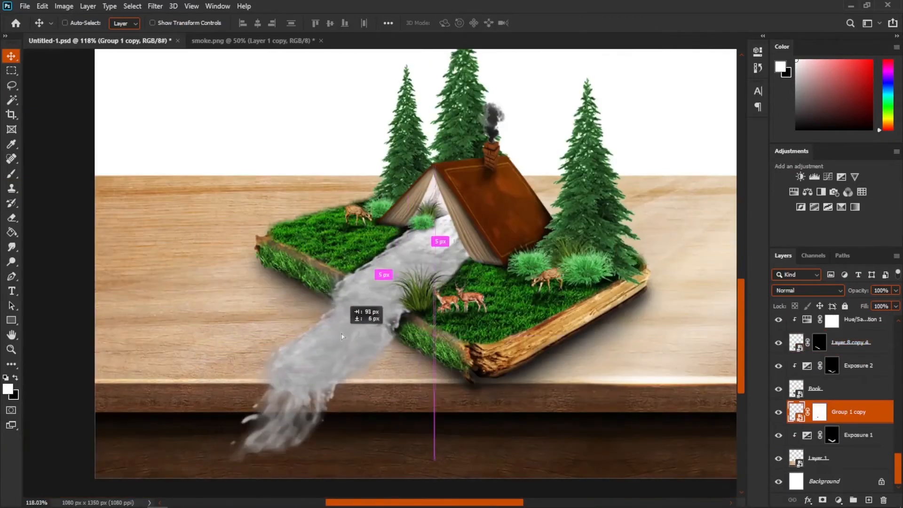
# - Warp the waterfall copy so it bends down over the front edge of the table
pyautogui.scroll(3, 349, 435)
pyautogui.hotkey('ctrl', 't')
pyautogui.rightClick(332, 137)
pyautogui.click(414, 258)
pyautogui.moveTo(303, 374); pyautogui.dragTo(324, 372)
pyautogui.moveTo(190, 464); pyautogui.dragTo(231, 488)
pyautogui.scroll(-4, 275, 442)
pyautogui.moveTo(325, 457); pyautogui.dragTo(339, 478)
pyautogui.moveTo(235, 478); pyautogui.dragTo(240, 470)
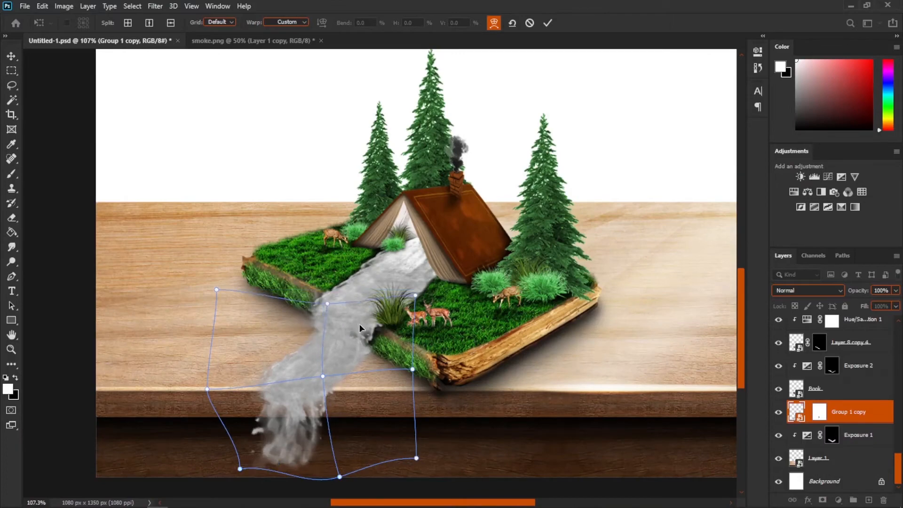
pyautogui.press('Return')
# - Paint on the waterfall copy's mask to blend its edges, then save the document
pyautogui.scroll(5, 259, 445)
pyautogui.click(819, 419)
pyautogui.press('b')
pyautogui.press('x')
pyautogui.moveTo(338, 400); pyautogui.dragTo(296, 404)
pyautogui.press('x')
pyautogui.moveTo(336, 320); pyautogui.dragTo(302, 330)
pyautogui.scroll(-5, 379, 353)
pyautogui.hotkey('ctrl', 's')
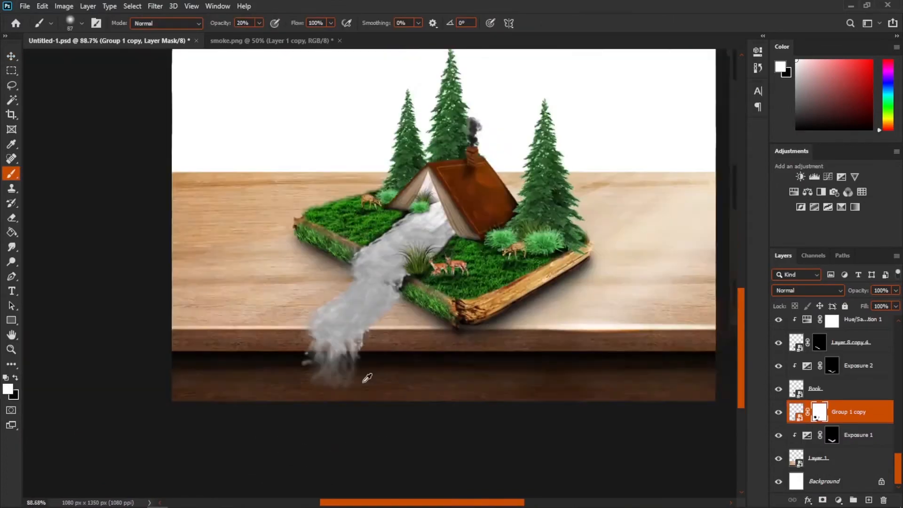
# - Refine the waterfall copy's mask along its lower spill below the table edge
pyautogui.scroll(2, 376, 396)
pyautogui.press('x')
pyautogui.moveTo(372, 384); pyautogui.dragTo(336, 394)
pyautogui.scroll(3, 359, 371)
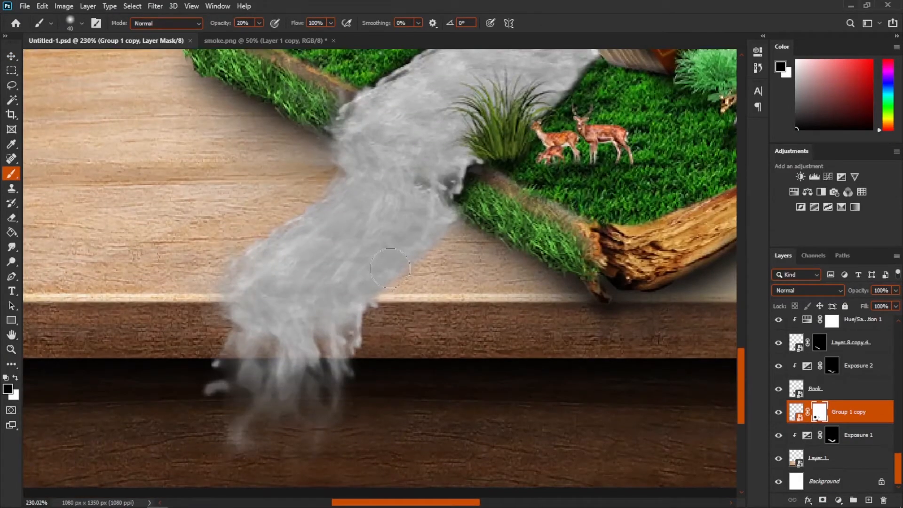
pyautogui.moveTo(388, 276); pyautogui.dragTo(375, 277)
pyautogui.scroll(-3, 379, 273)
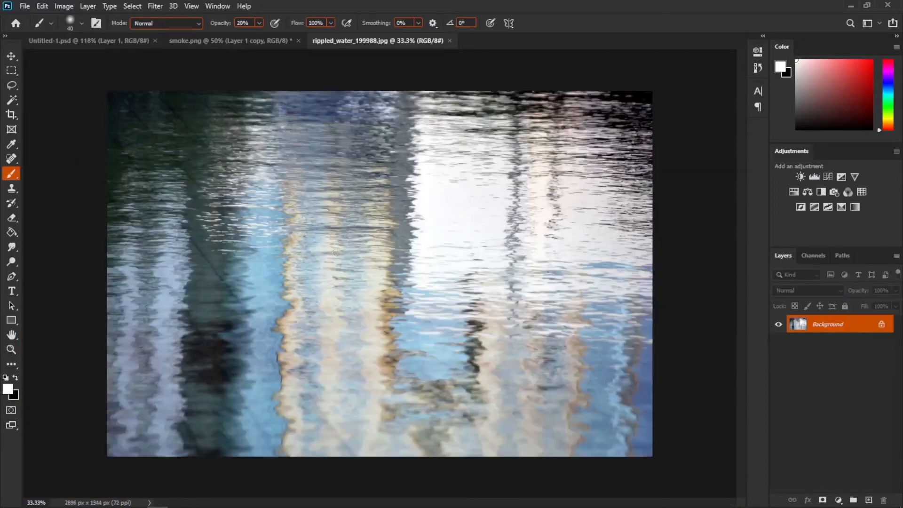
# - Bring the rippled water photo into the composite as a smart object and scale it down near the waterfall's base
pyautogui.click(11, 57)
pyautogui.moveTo(151, 96); pyautogui.dragTo(280, 334)
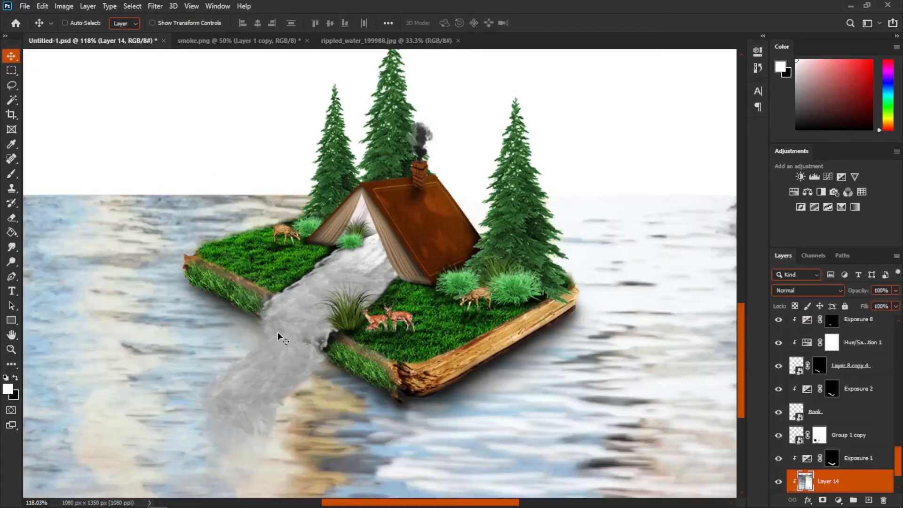
pyautogui.rightClick(854, 478)
pyautogui.click(795, 156)
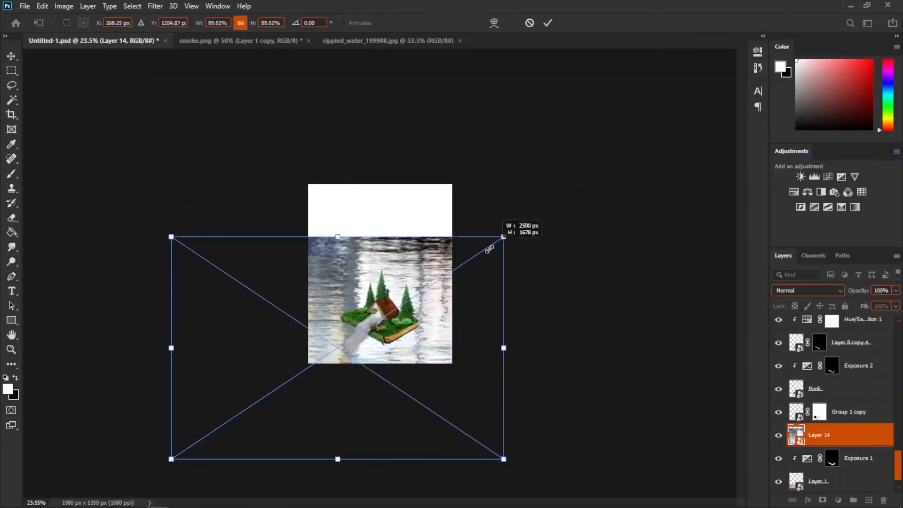
pyautogui.moveTo(489, 249); pyautogui.dragTo(354, 341)
pyautogui.press('Return')
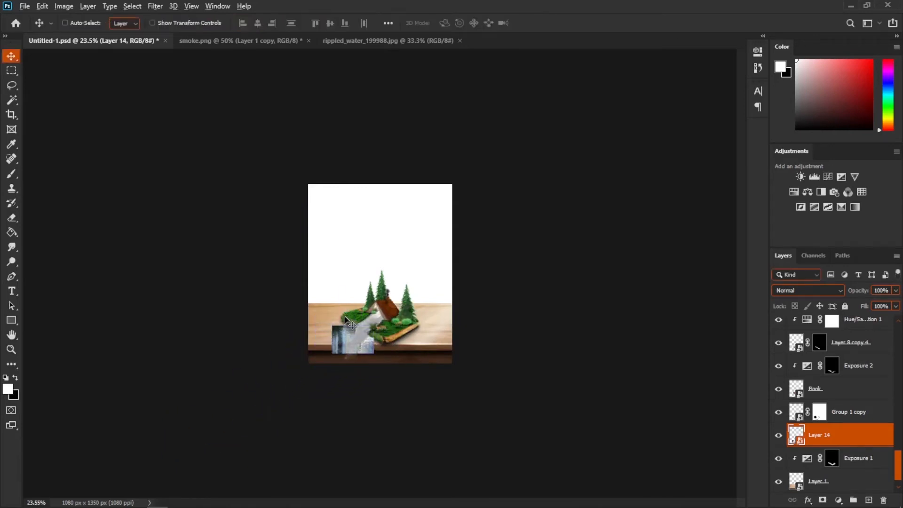
# - Distort the rippled water layer into a flat parallelogram lying on the table left of the book
pyautogui.scroll(7, 357, 328)
pyautogui.hotkey('ctrl', 't')
pyautogui.rightClick(300, 318)
pyautogui.click(332, 199)
pyautogui.moveTo(328, 267); pyautogui.dragTo(354, 294)
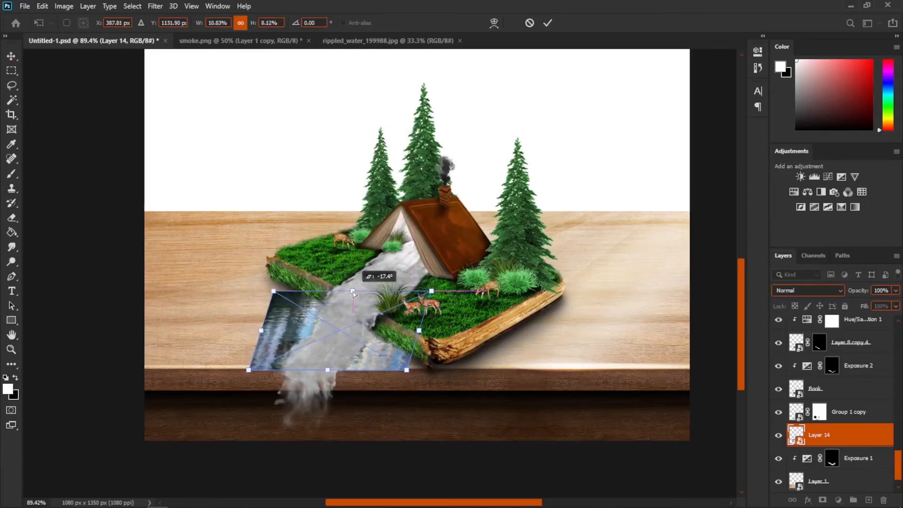
pyautogui.moveTo(407, 372); pyautogui.dragTo(429, 371)
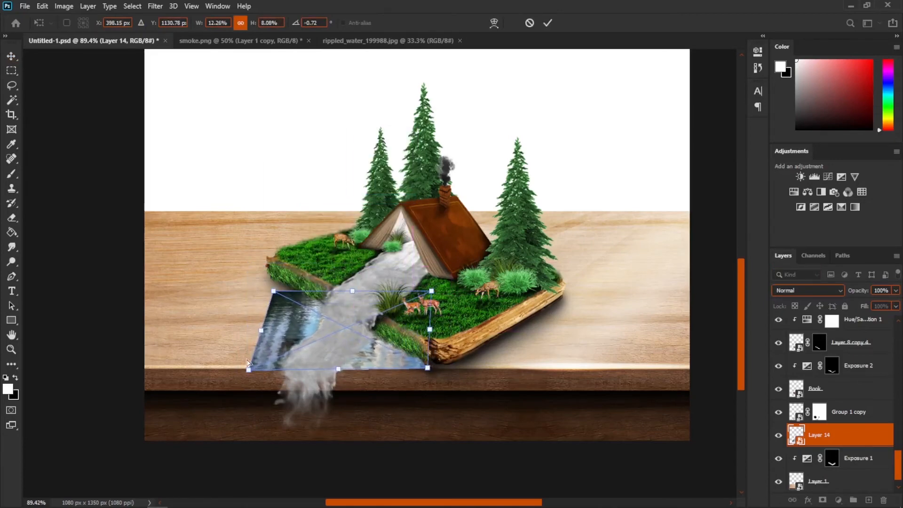
pyautogui.moveTo(251, 371); pyautogui.dragTo(243, 371)
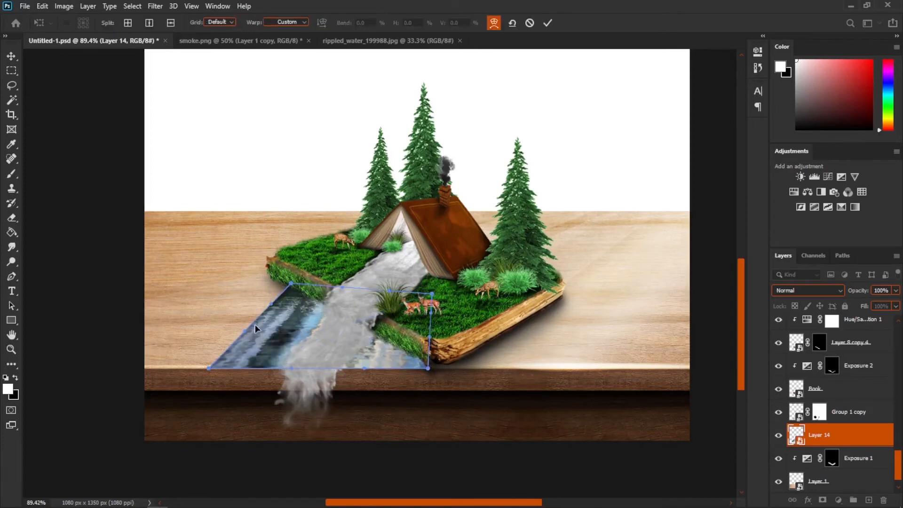
pyautogui.moveTo(255, 324); pyautogui.dragTo(229, 314)
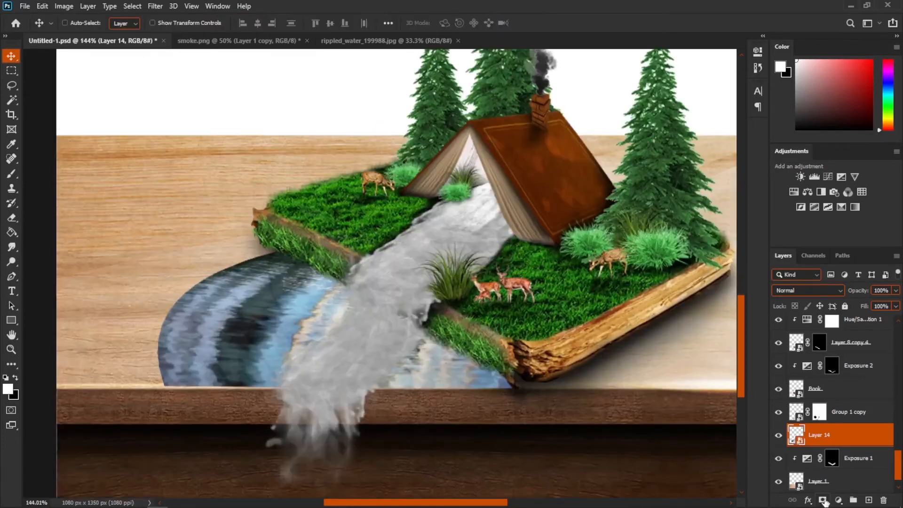
# - Add a layer mask to the rippled water and paint away its edges to form a pool
pyautogui.click(823, 500)
pyautogui.click(13, 176)
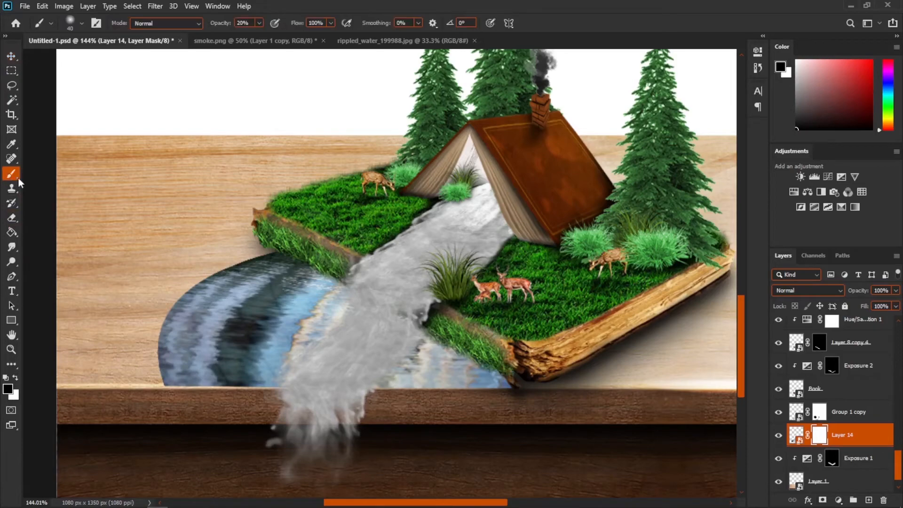
pyautogui.scroll(4, 100, 248)
pyautogui.moveTo(151, 268); pyautogui.dragTo(167, 261)
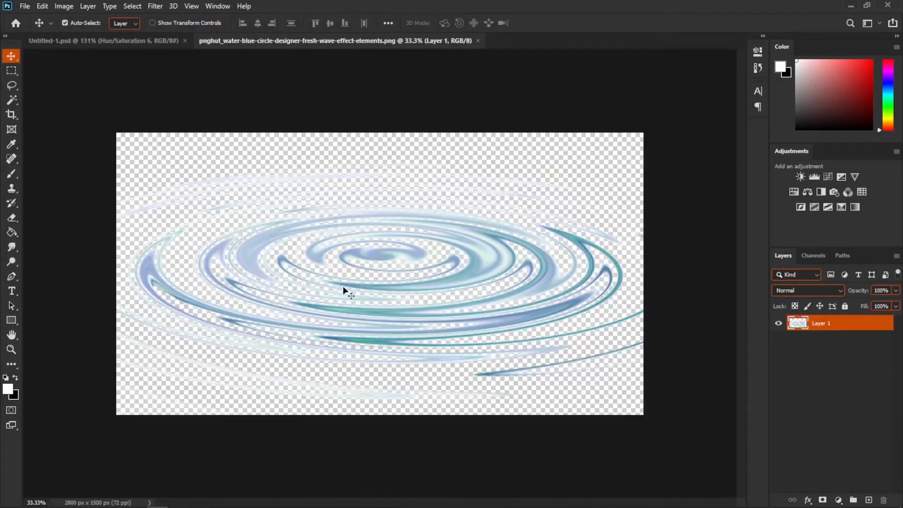
# - Scale down the water ripple ring layer and position it on the pool beside the waterfall
pyautogui.moveTo(343, 289); pyautogui.dragTo(201, 311)
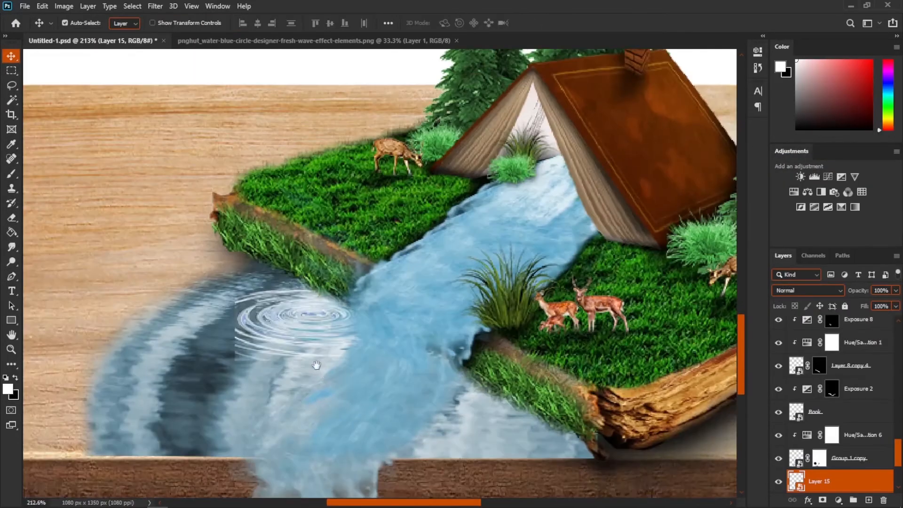
pyautogui.click(12, 173)
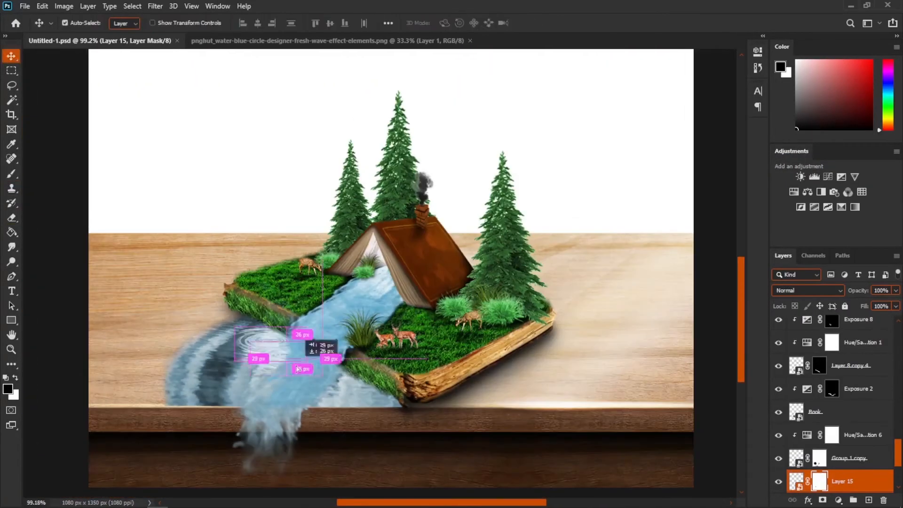
pyautogui.hotkey('ctrl', 't')
pyautogui.moveTo(330, 360); pyautogui.dragTo(252, 361)
pyautogui.moveTo(229, 380); pyautogui.dragTo(212, 387)
pyautogui.press('Return')
pyautogui.scroll(-3, 246, 361)
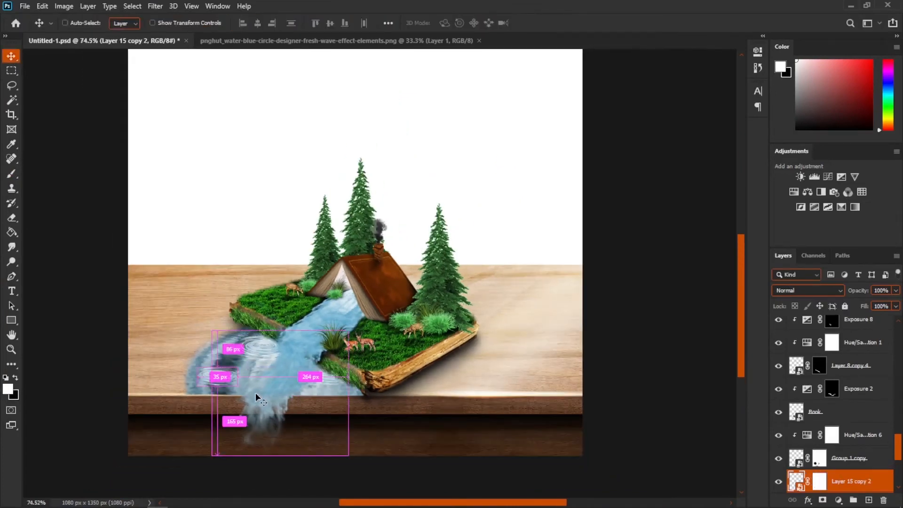
pyautogui.scroll(2, 256, 393)
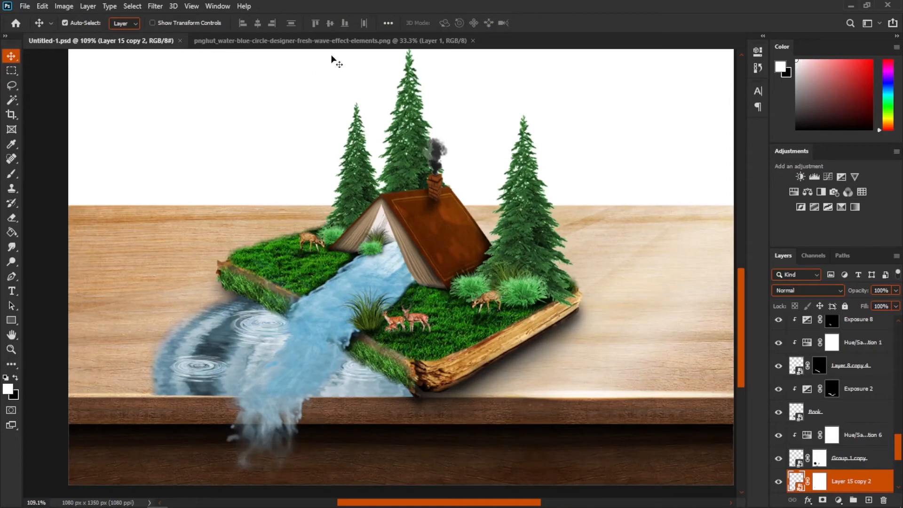
# - Place the waterfall photo, set it to Screen blend mode, scale it down and position it along the table's front edge
pyautogui.click(473, 40)
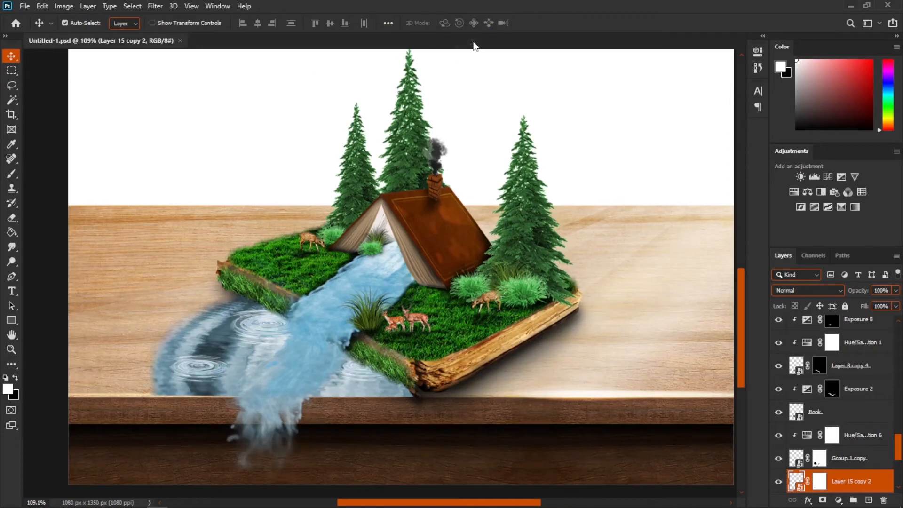
pyautogui.click(26, 6)
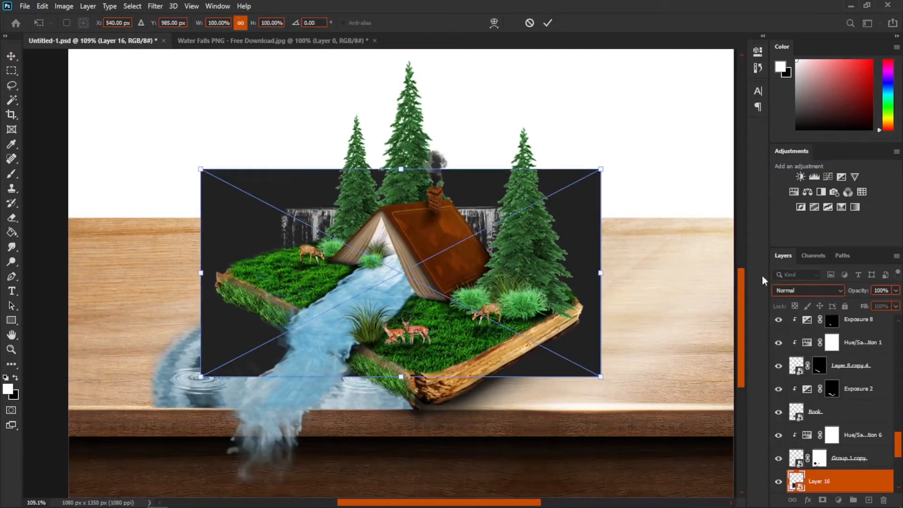
pyautogui.click(804, 290)
pyautogui.click(792, 324)
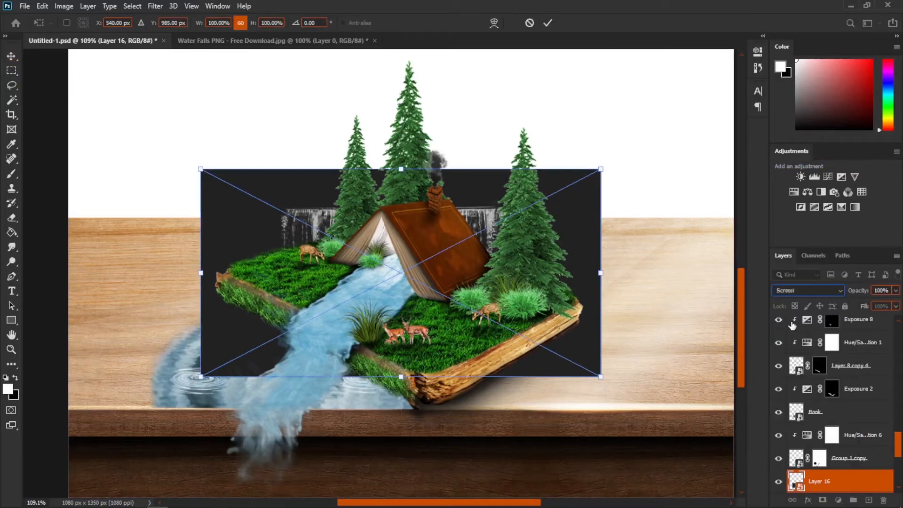
pyautogui.moveTo(602, 170); pyautogui.dragTo(408, 270)
pyautogui.moveTo(379, 310); pyautogui.dragTo(333, 349)
pyautogui.press('Return')
pyautogui.scroll(8, 271, 422)
pyautogui.moveTo(277, 383); pyautogui.dragTo(329, 343)
pyautogui.moveTo(233, 330); pyautogui.dragTo(231, 343)
pyautogui.press('Down')
pyautogui.press('Down')
pyautogui.press('Down')
pyautogui.press('Down')
pyautogui.press('Down')
pyautogui.press('Down')
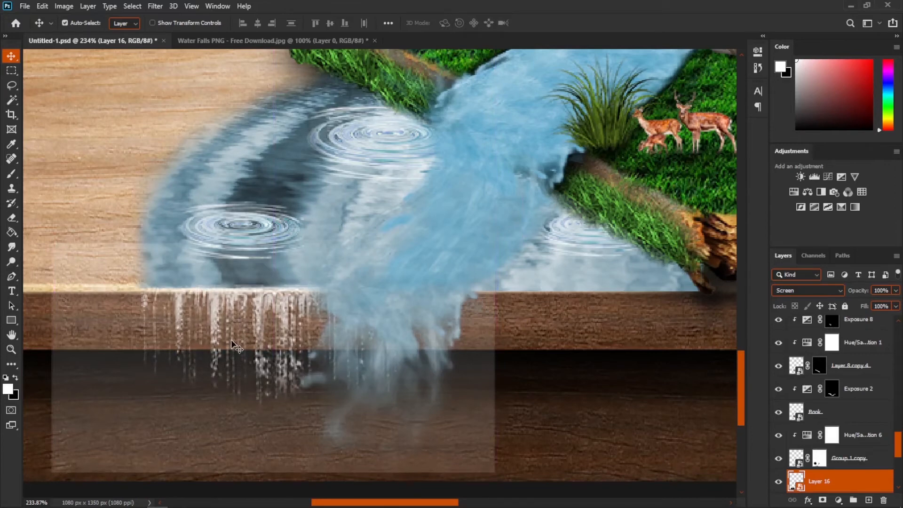
# - Add a layer mask to the waterfall photo layer and save the document
pyautogui.scroll(-5, 233, 347)
pyautogui.click(823, 500)
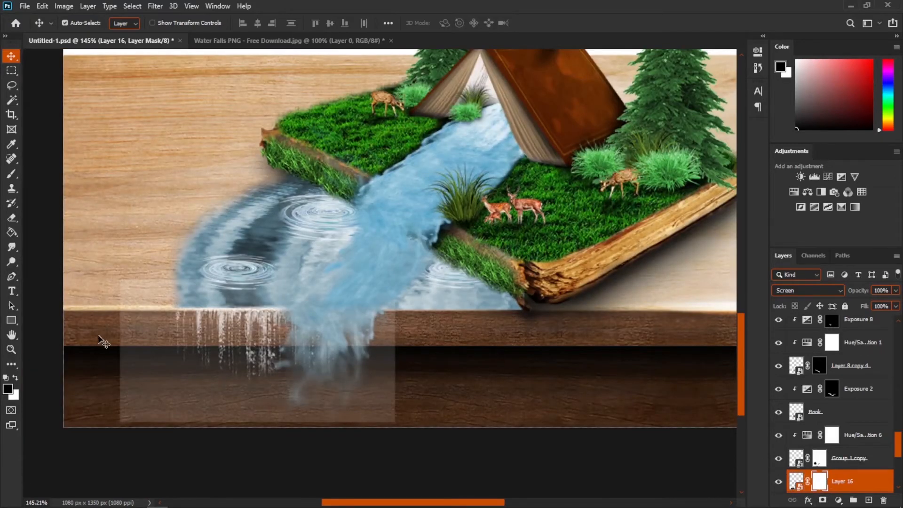
pyautogui.click(12, 176)
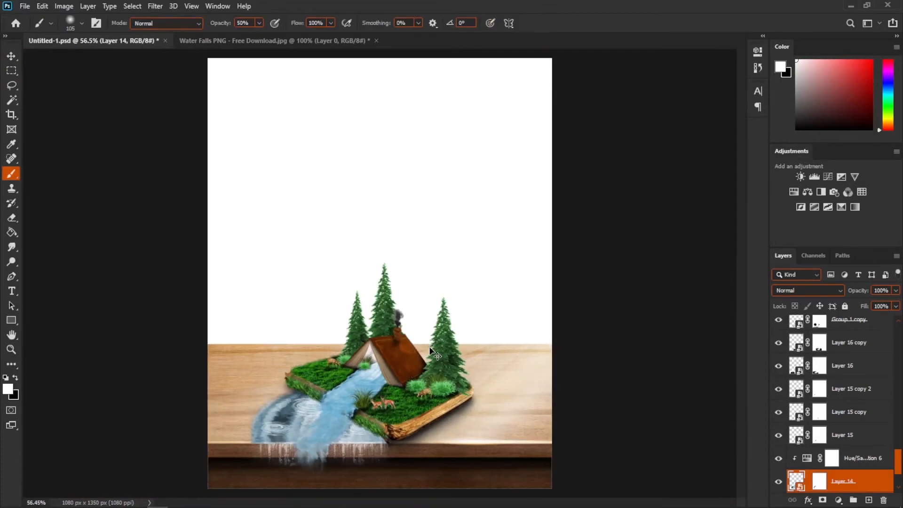
pyautogui.hotkey('ctrl', 's')
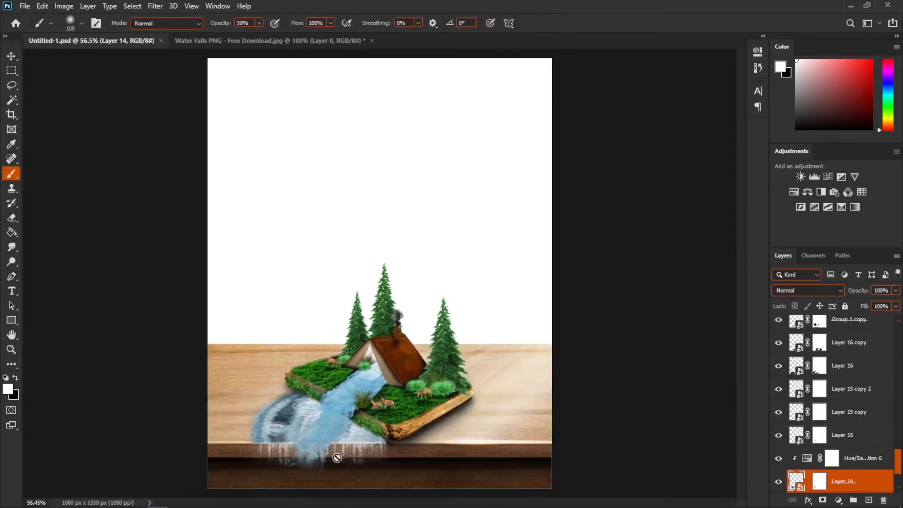
pyautogui.scroll(7, 427, 435)
pyautogui.scroll(-4, 472, 382)
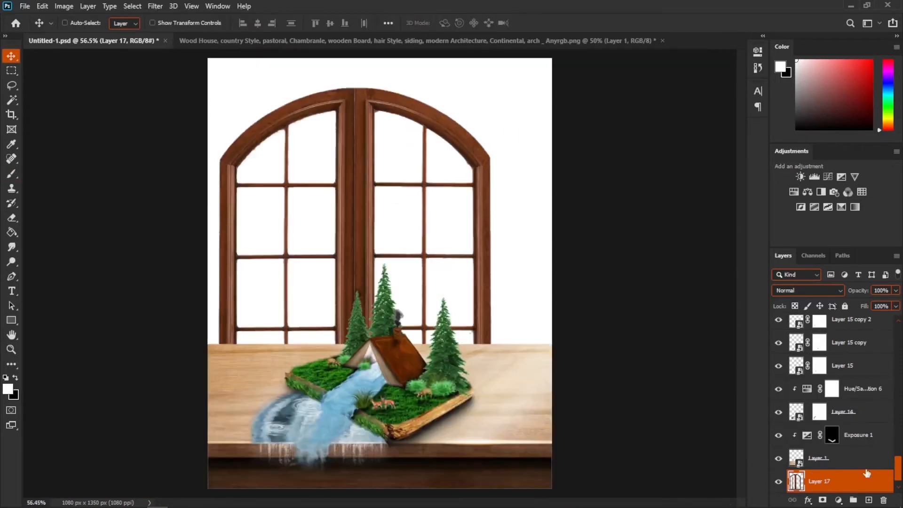
# - Convert the wooden window image to a smart object and stretch it to fill the background behind the table
pyautogui.rightClick(867, 473)
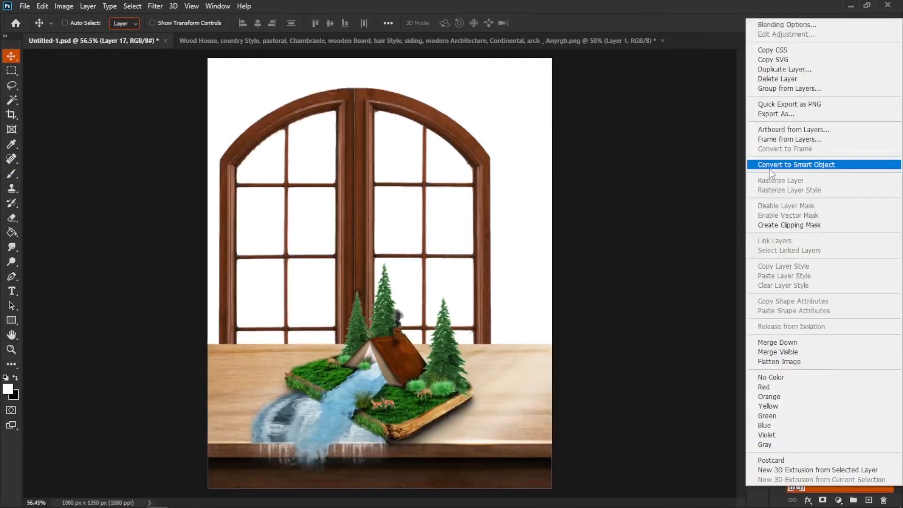
pyautogui.click(771, 167)
pyautogui.scroll(-6, 540, 259)
pyautogui.hotkey('ctrl', 't')
pyautogui.moveTo(405, 239); pyautogui.dragTo(403, 171)
pyautogui.moveTo(424, 212); pyautogui.dragTo(486, 207)
pyautogui.press('Return')
pyautogui.scroll(3, 388, 310)
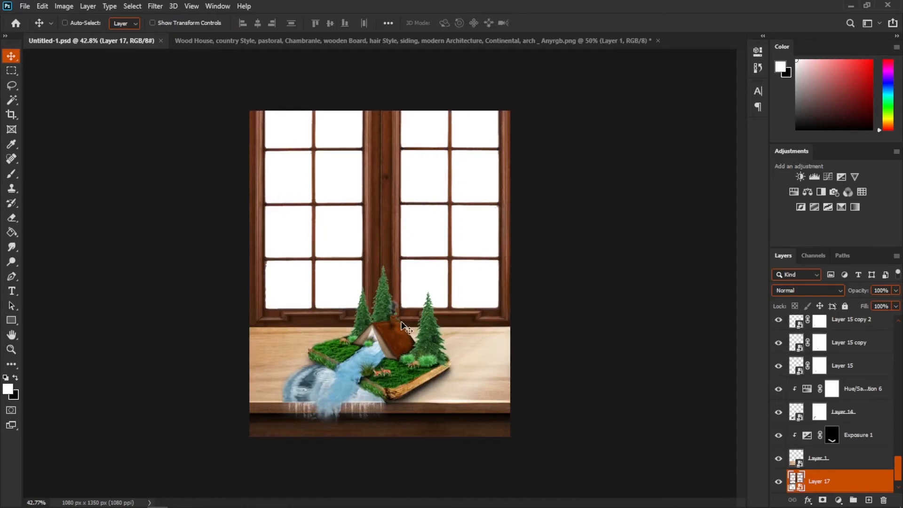
# - Bring the starry sky wallpaper into the composite below the window layer and convert it to a smart object
pyautogui.scroll(-1, 357, 339)
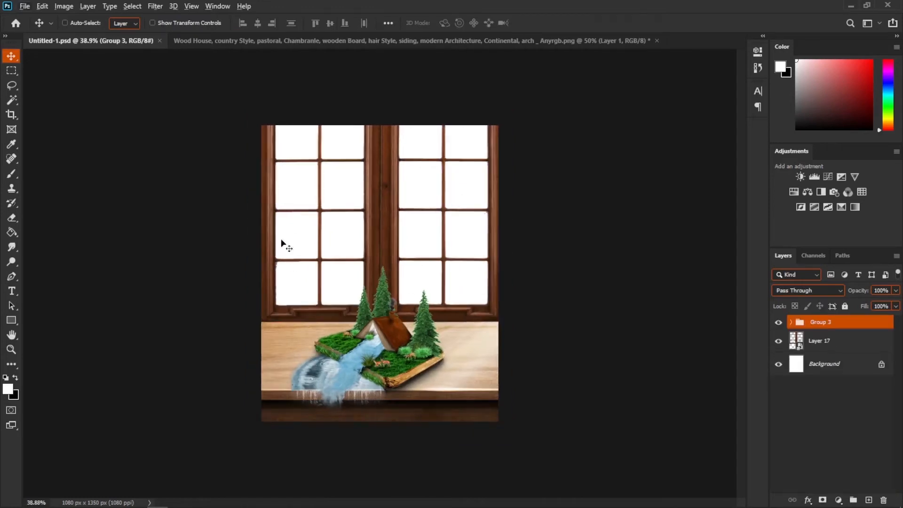
pyautogui.click(839, 342)
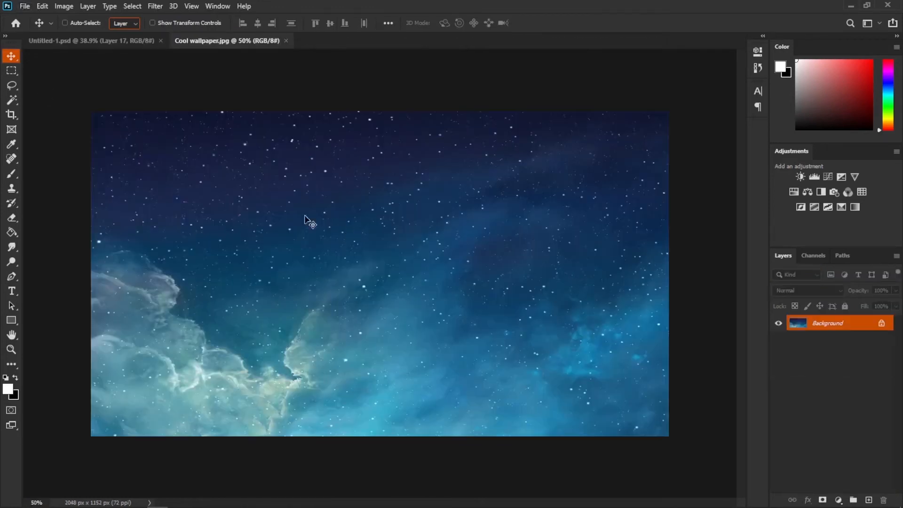
pyautogui.moveTo(127, 157); pyautogui.dragTo(321, 216)
pyautogui.moveTo(821, 348); pyautogui.dragTo(822, 371)
pyautogui.rightClick(826, 366)
pyautogui.click(746, 185)
# - Flip the starry sky vertically and scale it to fill the window panes
pyautogui.hotkey('ctrl', 't')
pyautogui.rightClick(377, 215)
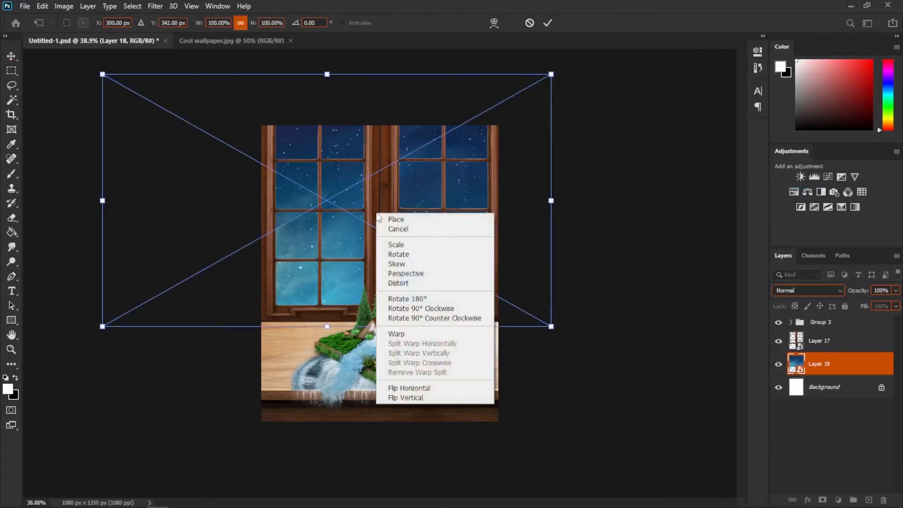
pyautogui.click(410, 397)
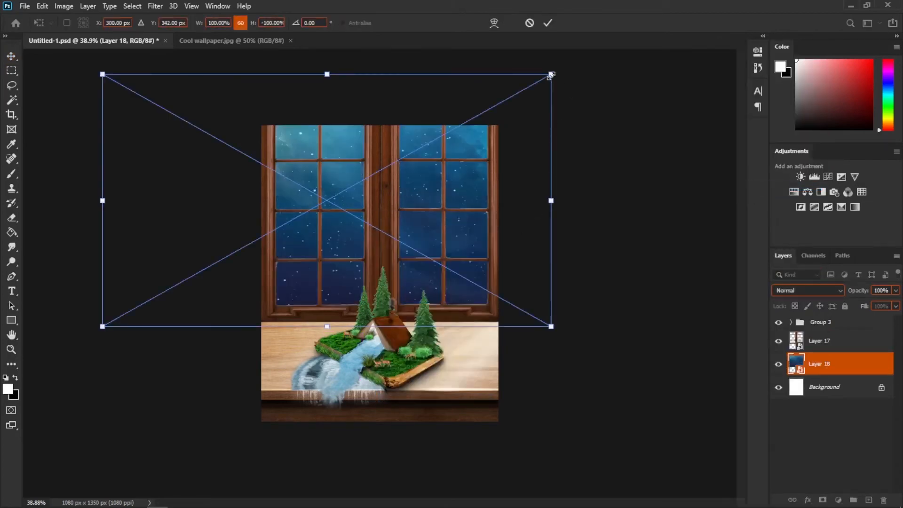
pyautogui.moveTo(552, 74); pyautogui.dragTo(522, 167)
pyautogui.moveTo(405, 284); pyautogui.dragTo(406, 303)
pyautogui.press('Return')
pyautogui.hotkey('alt', ']')
pyautogui.hotkey('ctrl', '0')
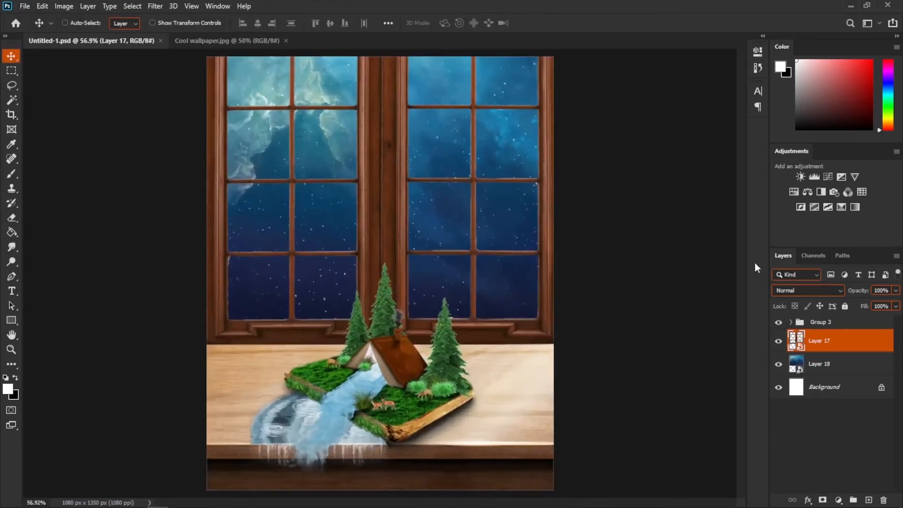
# - Add a colorized Hue/Saturation adjustment to the window frame with hue 203, saturation 12, lightness -42
pyautogui.click(795, 192)
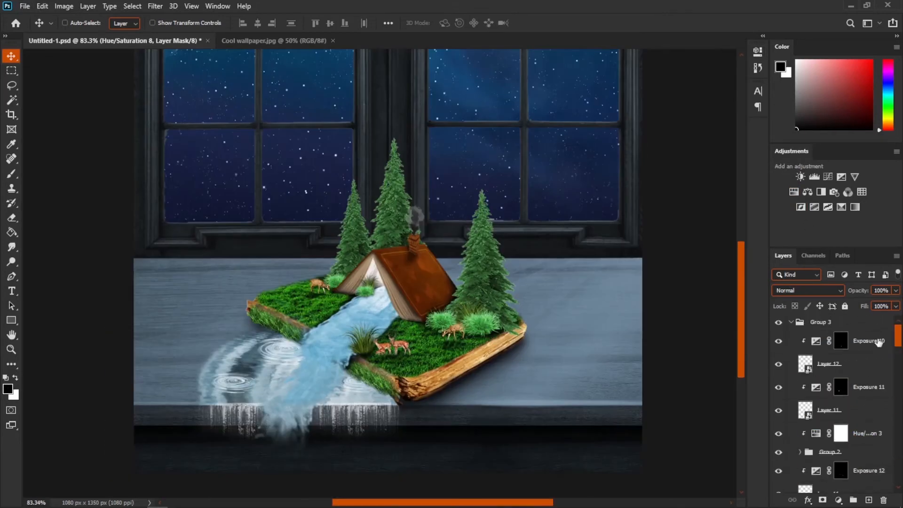
pyautogui.scroll(-15, 879, 342)
pyautogui.doubleClick(816, 397)
pyautogui.click(650, 187)
pyautogui.click(650, 188)
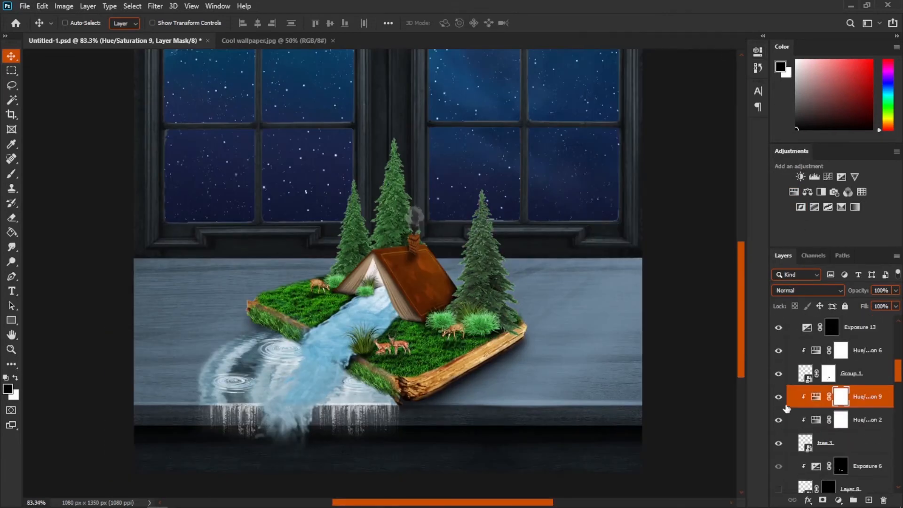
# - Add a Hue/Saturation adjustment clipped to the table layer to tint it a cool bluish gray
pyautogui.scroll(10, 781, 408)
pyautogui.click(869, 340)
pyautogui.click(795, 191)
pyautogui.click(661, 239)
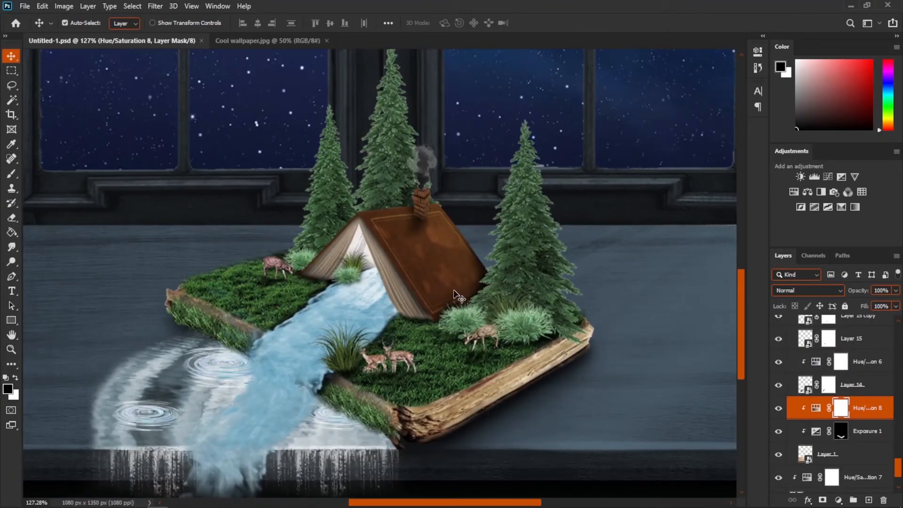
# - Place the moon image and scale it down above the chimney between the trees
pyautogui.scroll(3, 794, 375)
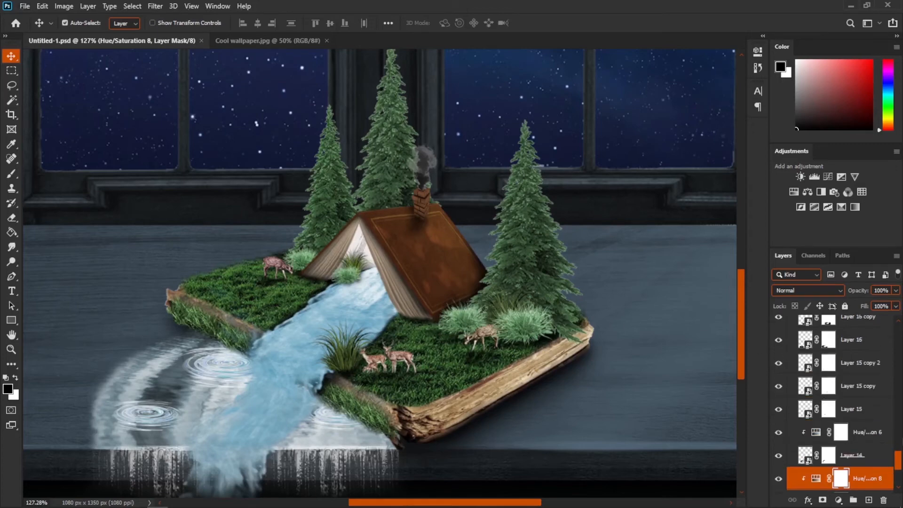
pyautogui.moveTo(900, 459); pyautogui.dragTo(842, 322)
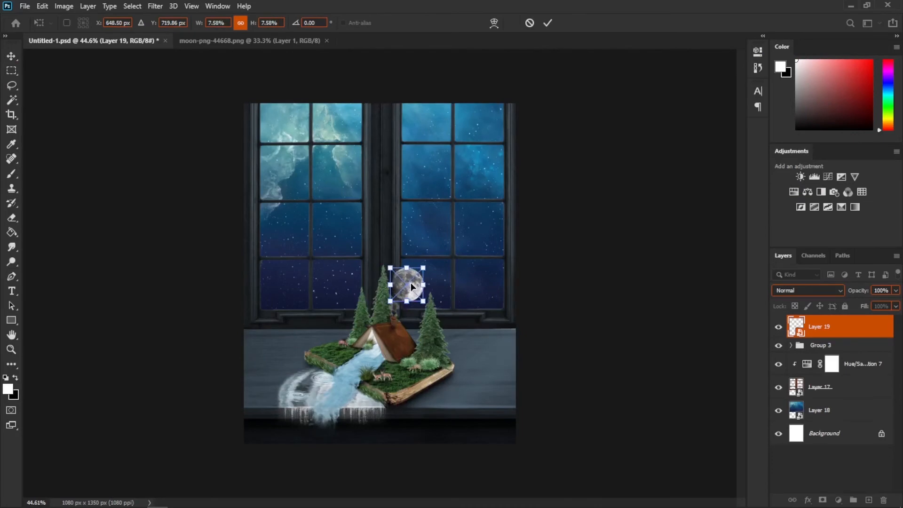
pyautogui.press('Return')
pyautogui.scroll(10, 411, 283)
pyautogui.scroll(-3, 369, 267)
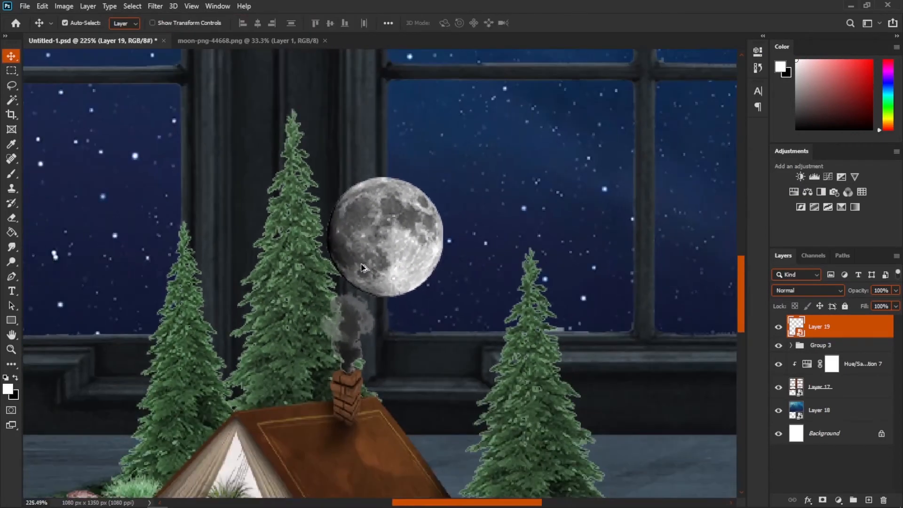
pyautogui.scroll(-1, 354, 273)
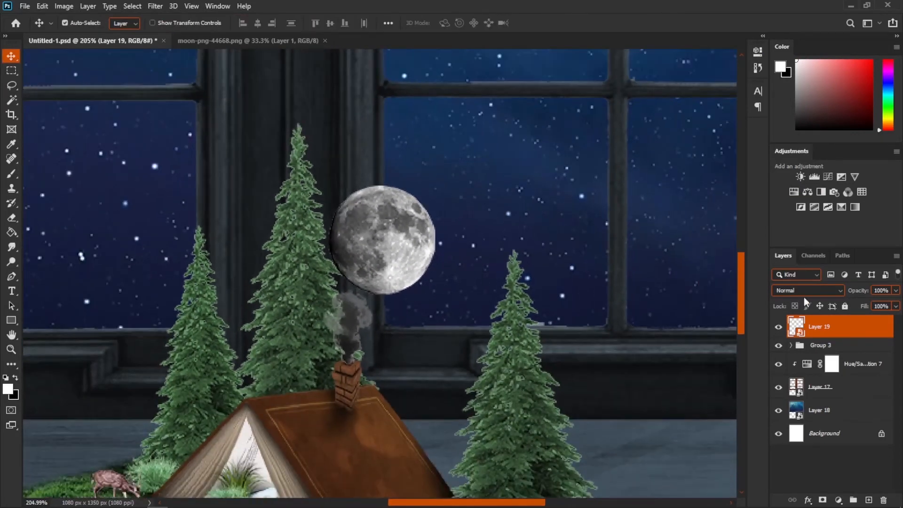
# - Duplicate the moon layer and set the copy to Linear Dodge (Add) blend mode
pyautogui.hotkey('ctrl', 'j')
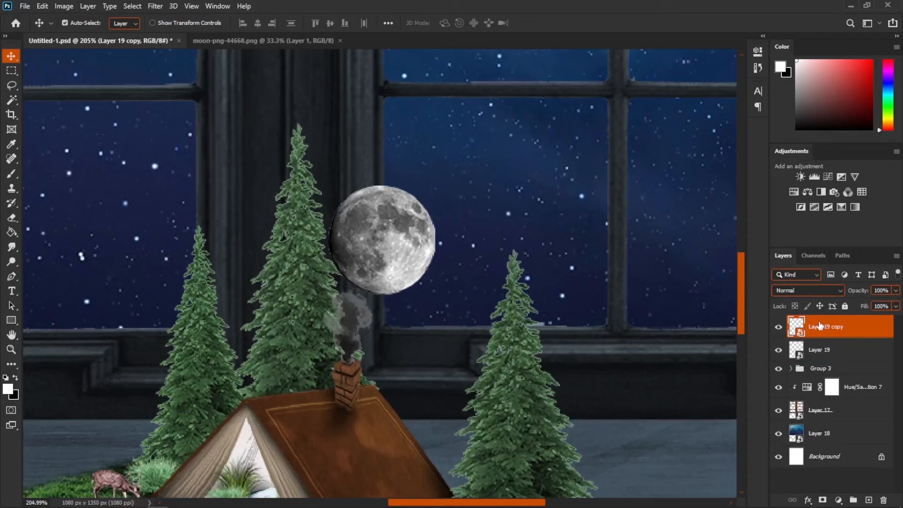
pyautogui.click(808, 290)
pyautogui.click(793, 339)
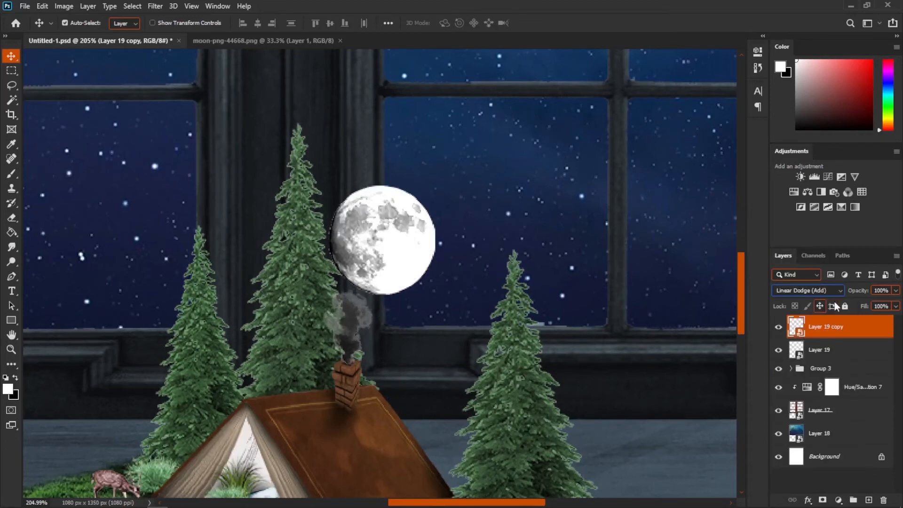
# - Apply Gaussian Blur to the moon copy, duplicate it, and increase the blur radius on the second copy for a glow
pyautogui.click(155, 6)
pyautogui.moveTo(186, 135)
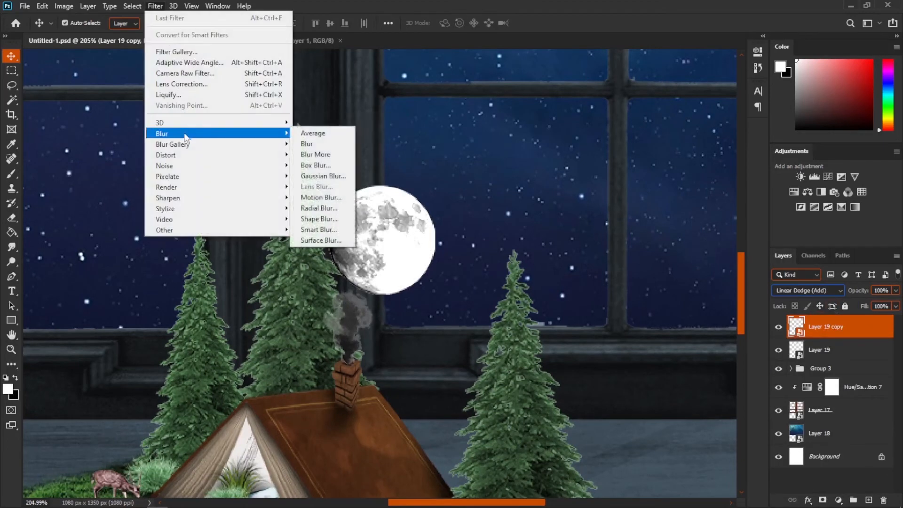
pyautogui.click(323, 176)
pyautogui.moveTo(606, 265)
pyautogui.mouseDown()
pyautogui.moveTo(627, 269)
pyautogui.moveTo(606, 269)
pyautogui.moveTo(612, 263)
pyautogui.mouseUp()
pyautogui.press('Return')
pyautogui.press('v')
pyautogui.hotkey('ctrl', 'j')
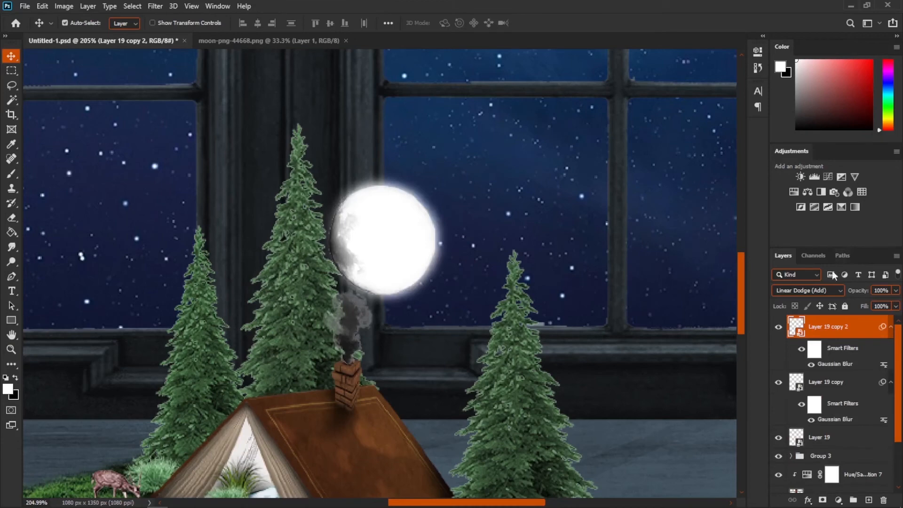
pyautogui.doubleClick(836, 364)
pyautogui.moveTo(616, 266); pyautogui.dragTo(631, 265)
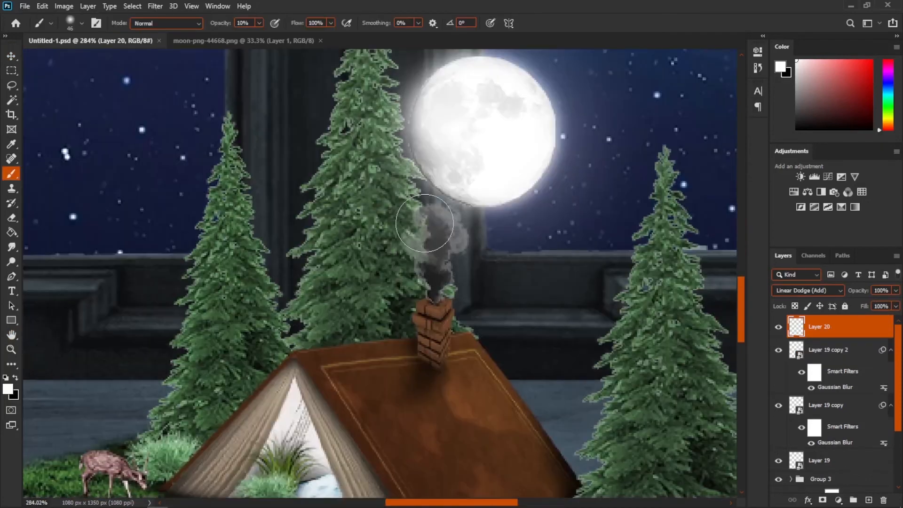
# - Paint soft extra smoke above the chimney on a new layer with a 10% opacity brush
pyautogui.moveTo(474, 313); pyautogui.dragTo(410, 303)
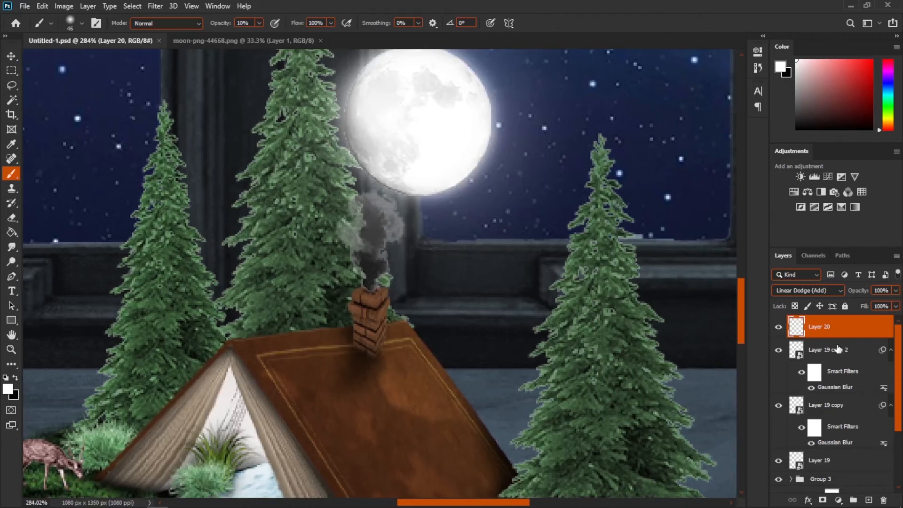
pyautogui.moveTo(572, 359); pyautogui.dragTo(467, 288)
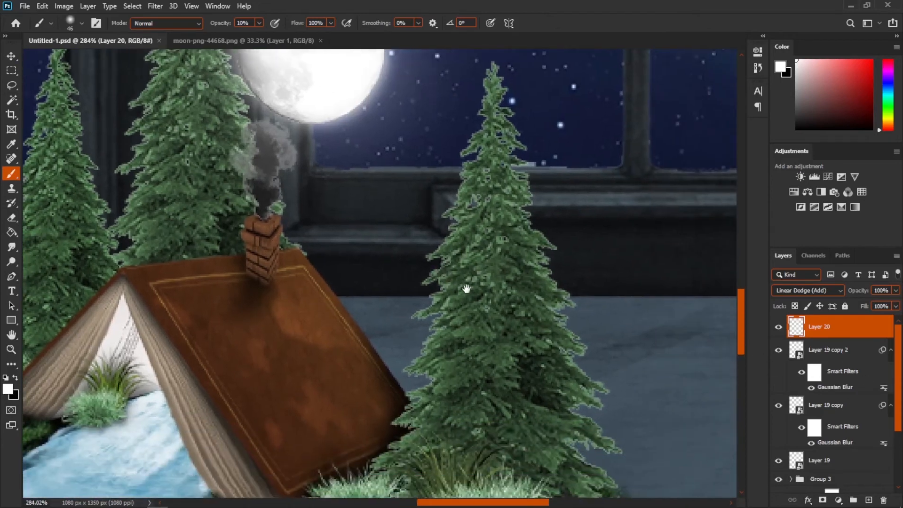
pyautogui.click(12, 56)
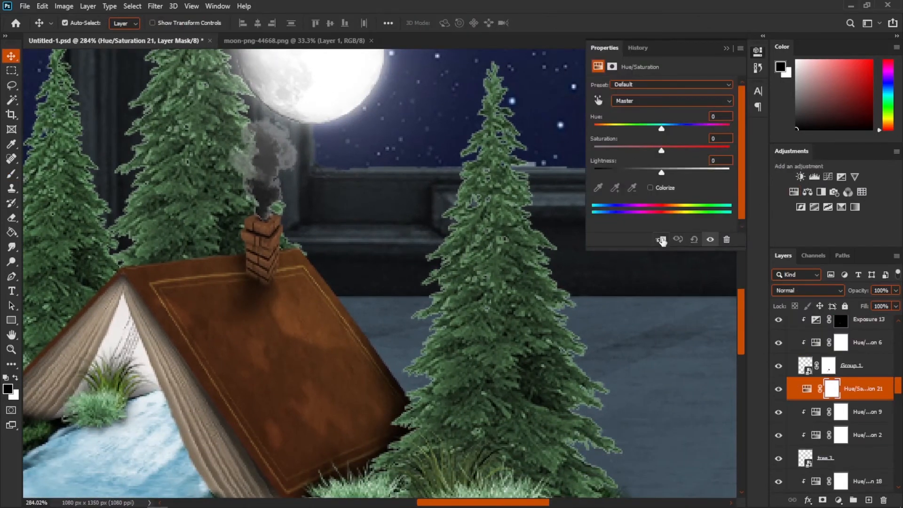
# - Clip a colorized Hue/Saturation adjustment to the right tree with lightness +100 and Linear Dodge (Add) blend mode
pyautogui.click(661, 239)
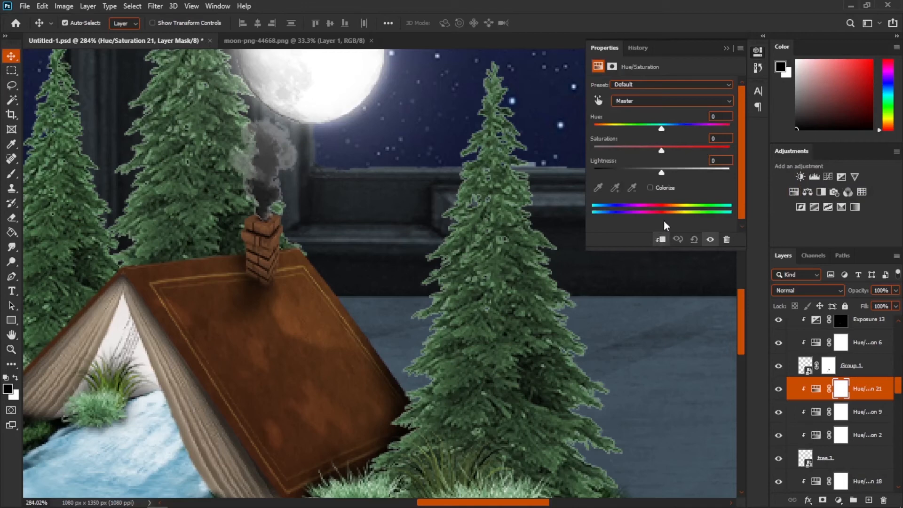
pyautogui.click(660, 188)
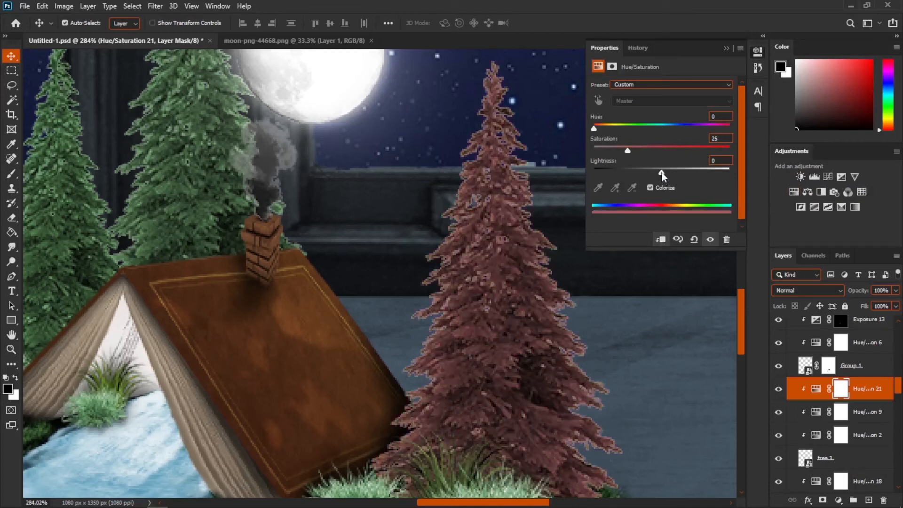
pyautogui.moveTo(662, 173); pyautogui.dragTo(839, 165)
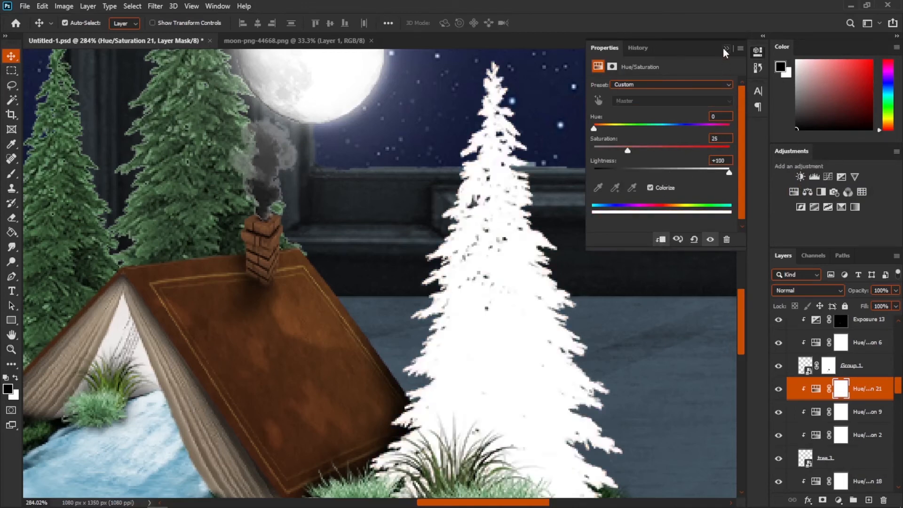
pyautogui.click(725, 48)
pyautogui.click(795, 293)
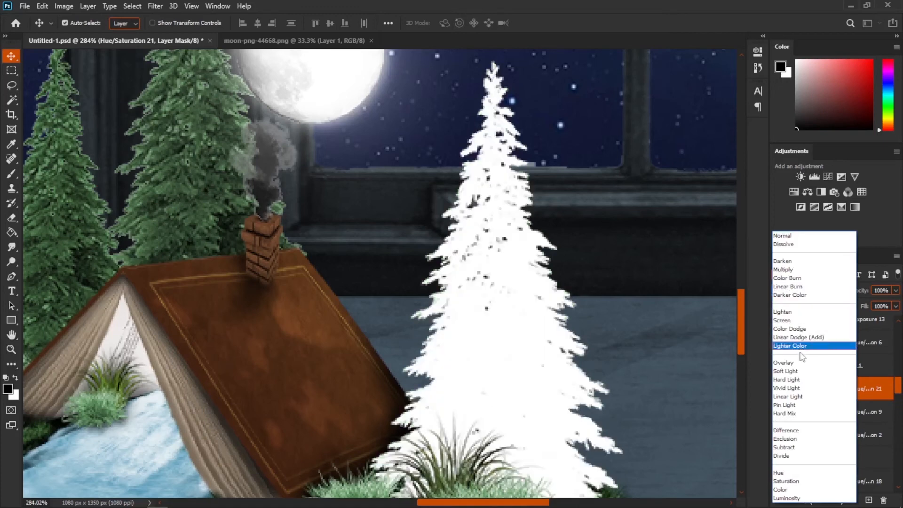
pyautogui.click(801, 338)
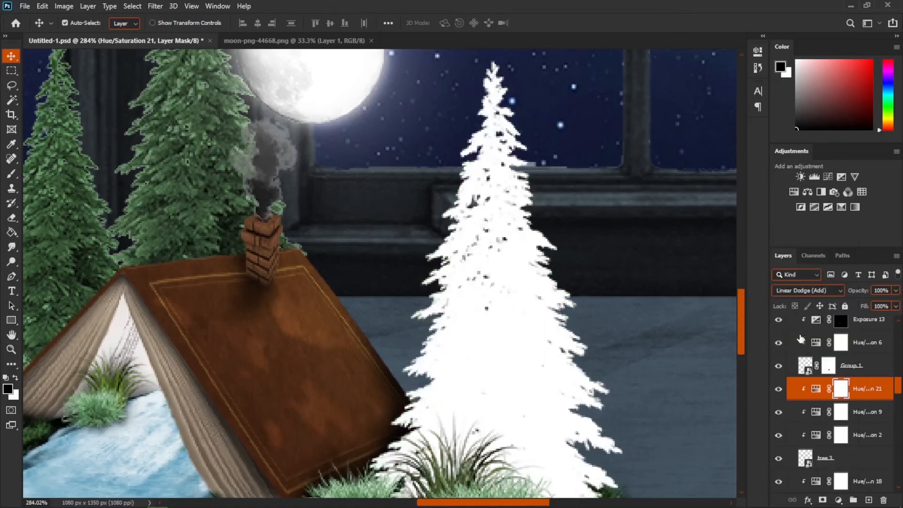
# - Split the Blend If underlying-layer slider to 44/113 so white snow appears only on the tree's highlights
pyautogui.rightClick(873, 397)
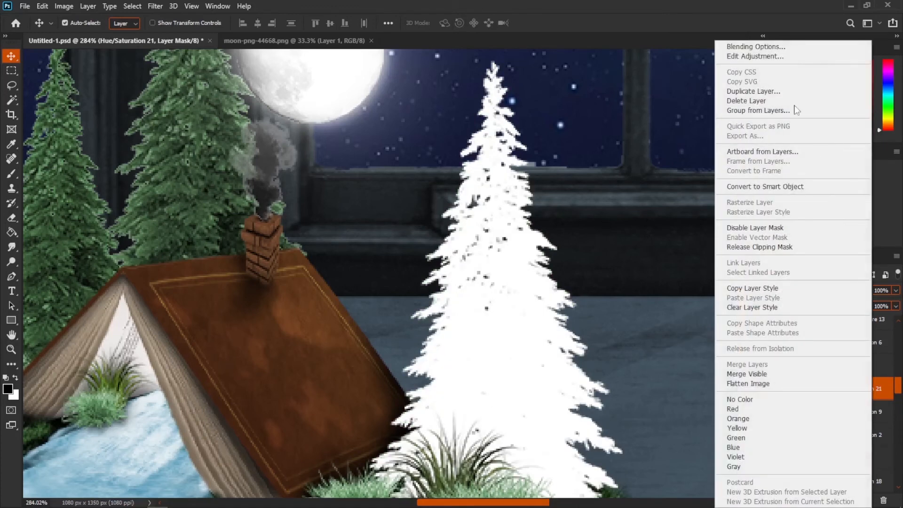
pyautogui.click(752, 48)
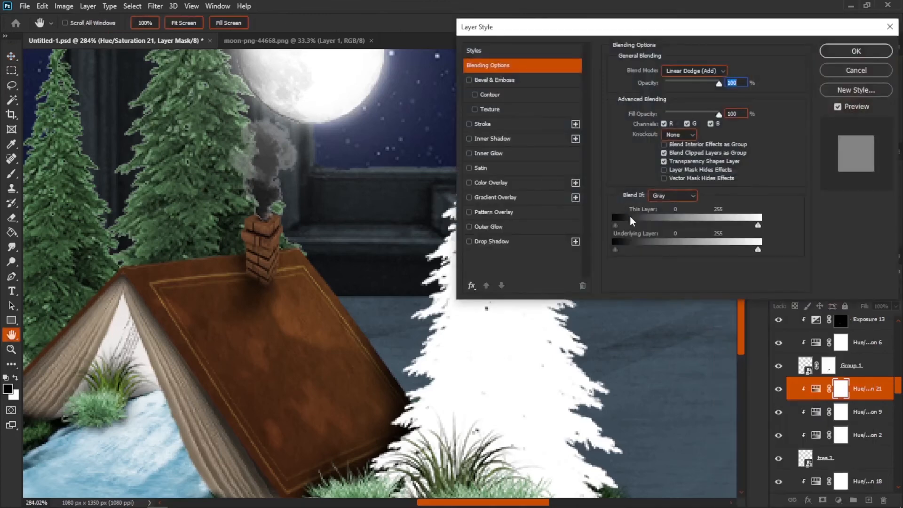
pyautogui.moveTo(616, 251); pyautogui.dragTo(641, 253)
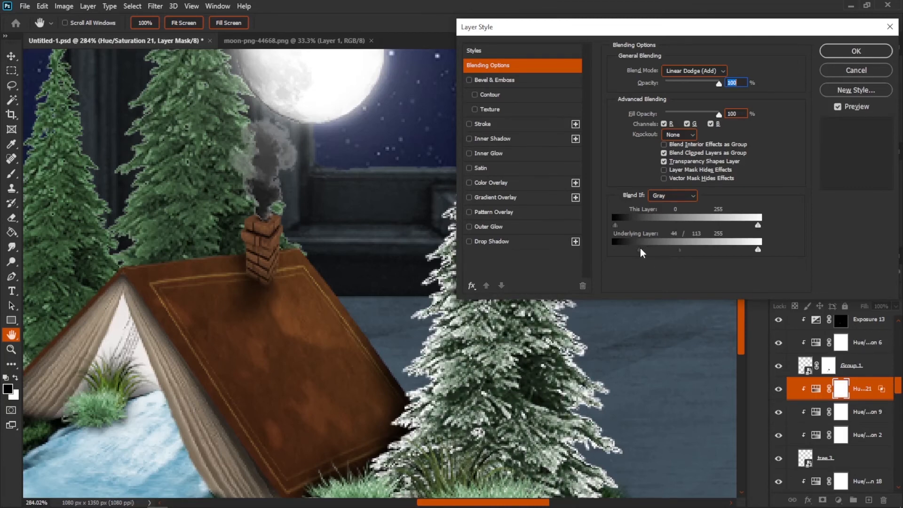
pyautogui.click(856, 51)
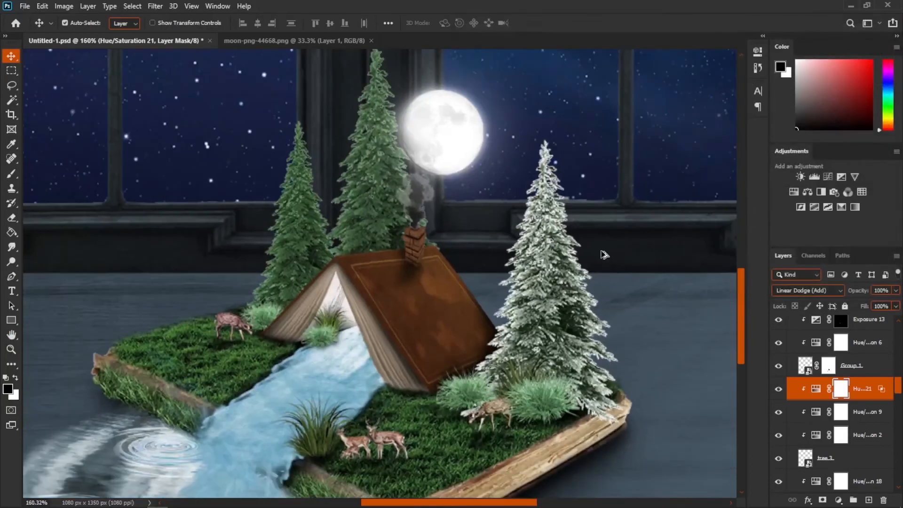
# - Paint on the snow adjustment's mask with a 30% opacity brush to soften the snow on the tree's right side
pyautogui.scroll(-2, 577, 310)
pyautogui.scroll(3, 578, 310)
pyautogui.scroll(2, 577, 318)
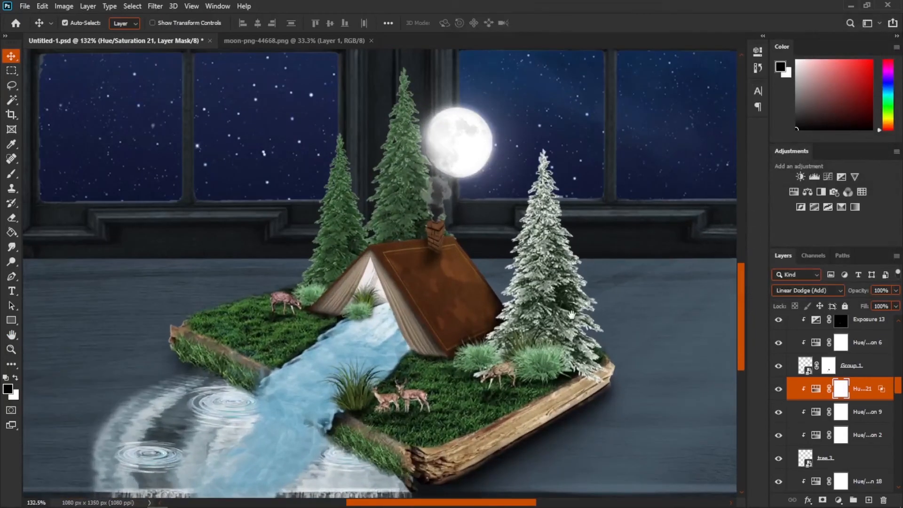
pyautogui.moveTo(572, 315); pyautogui.dragTo(507, 288)
pyautogui.scroll(2, 498, 257)
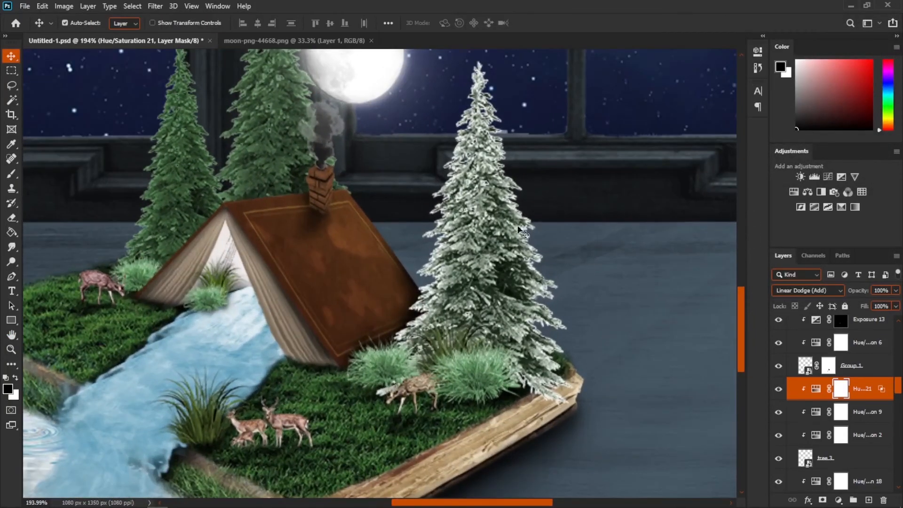
pyautogui.click(12, 174)
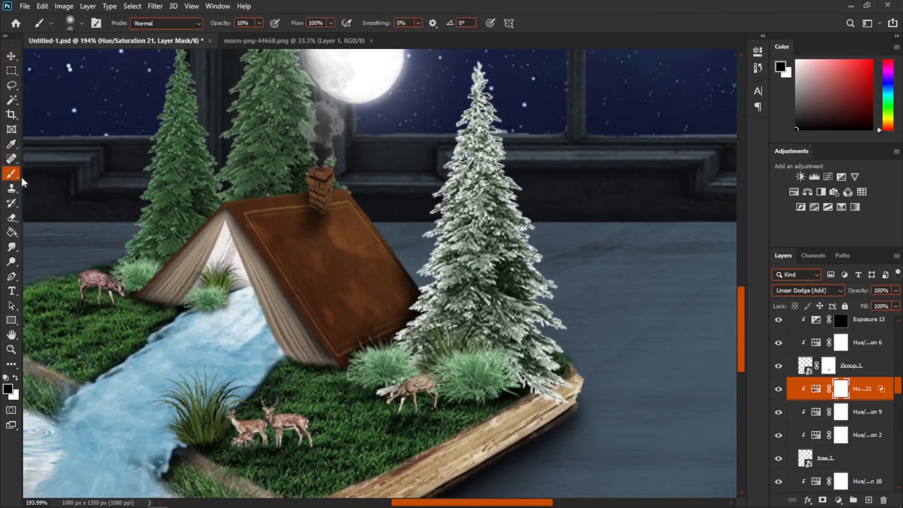
pyautogui.moveTo(563, 210); pyautogui.dragTo(579, 210)
pyautogui.moveTo(544, 111); pyautogui.dragTo(535, 113)
pyautogui.press('3')
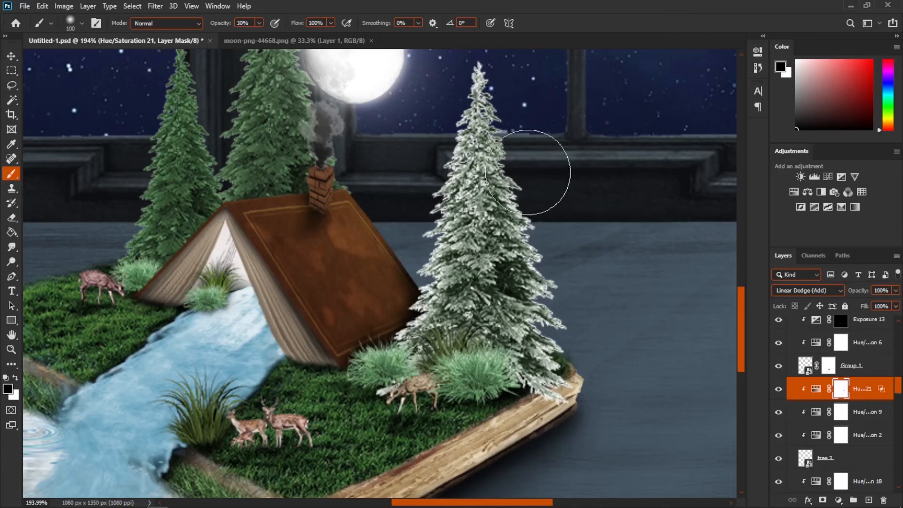
pyautogui.moveTo(542, 228)
pyautogui.mouseDown()
pyautogui.moveTo(546, 297)
pyautogui.moveTo(567, 380)
pyautogui.moveTo(544, 160)
pyautogui.moveTo(523, 88)
pyautogui.moveTo(540, 349)
pyautogui.mouseUp()
pyautogui.scroll(-4, 531, 362)
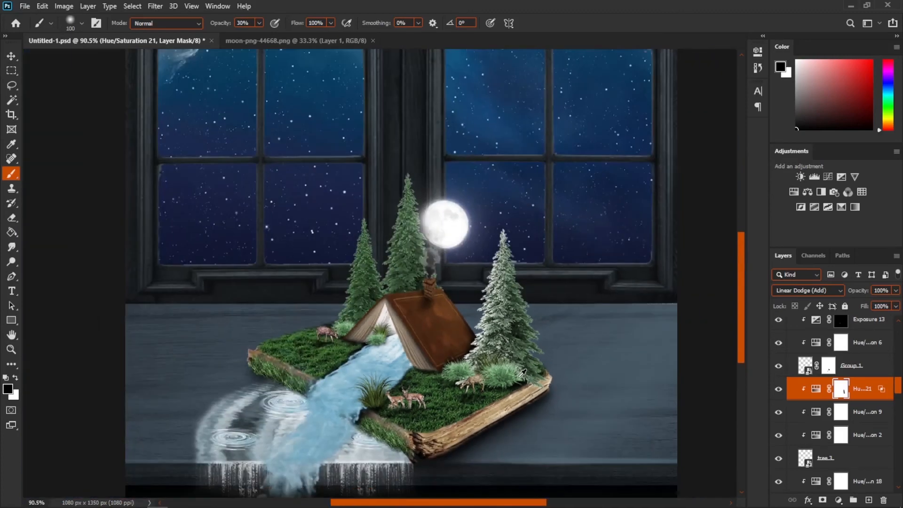
# - Paint snow onto the chimney top and roof edges through the snow adjustment's mask, switching the brush to 50% opacity
pyautogui.scroll(3, 417, 261)
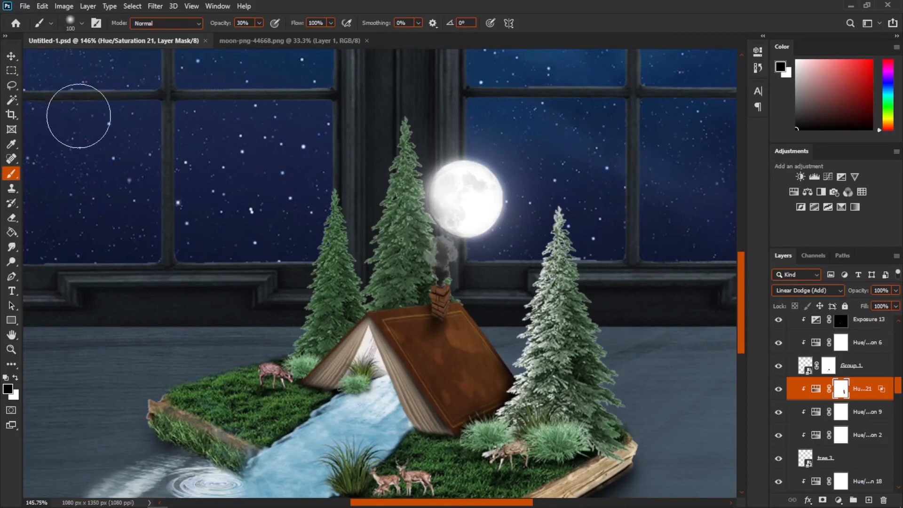
pyautogui.click(10, 56)
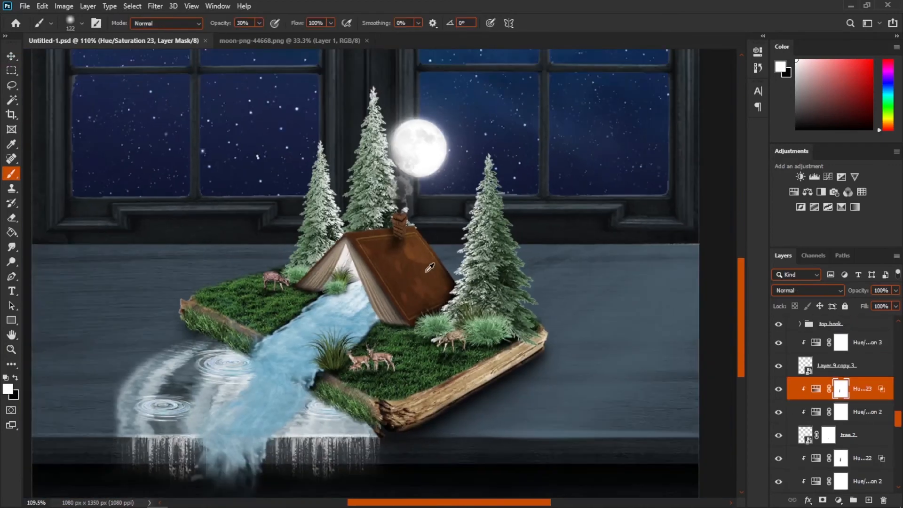
pyautogui.scroll(-2, 373, 289)
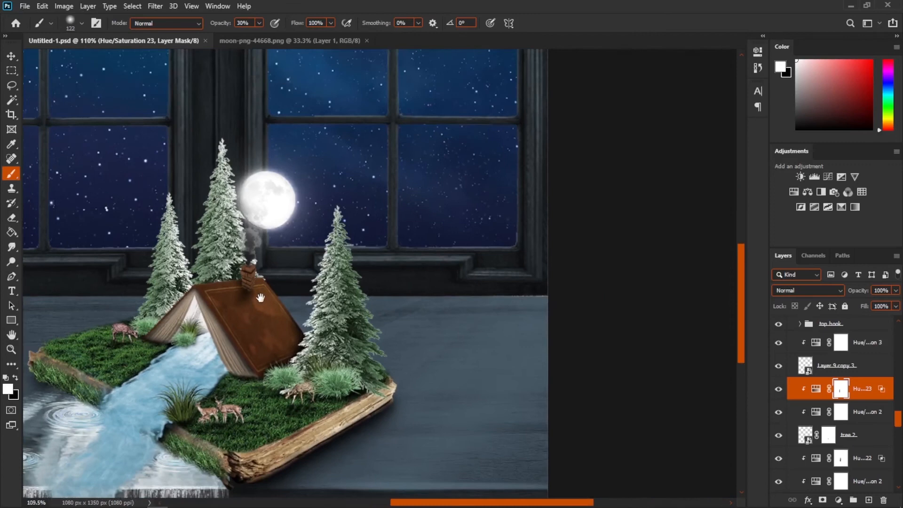
pyautogui.scroll(3, 260, 298)
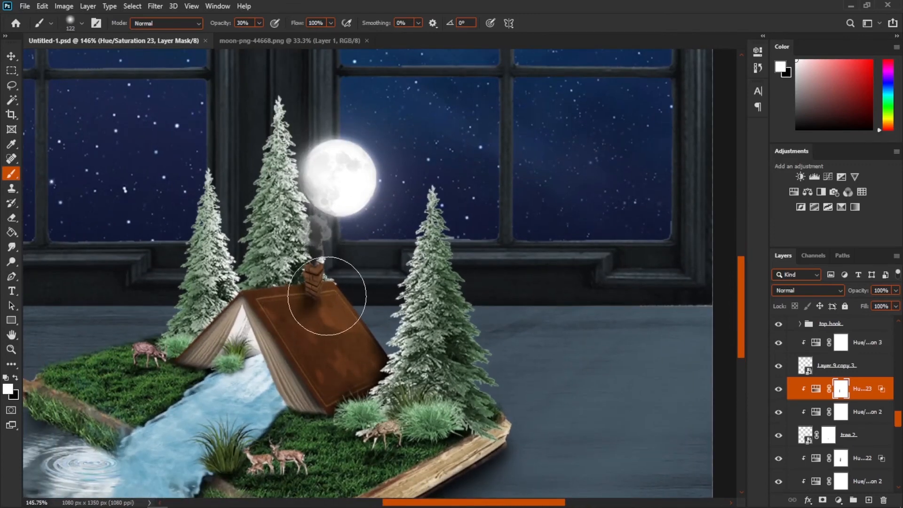
pyautogui.scroll(-1, 875, 437)
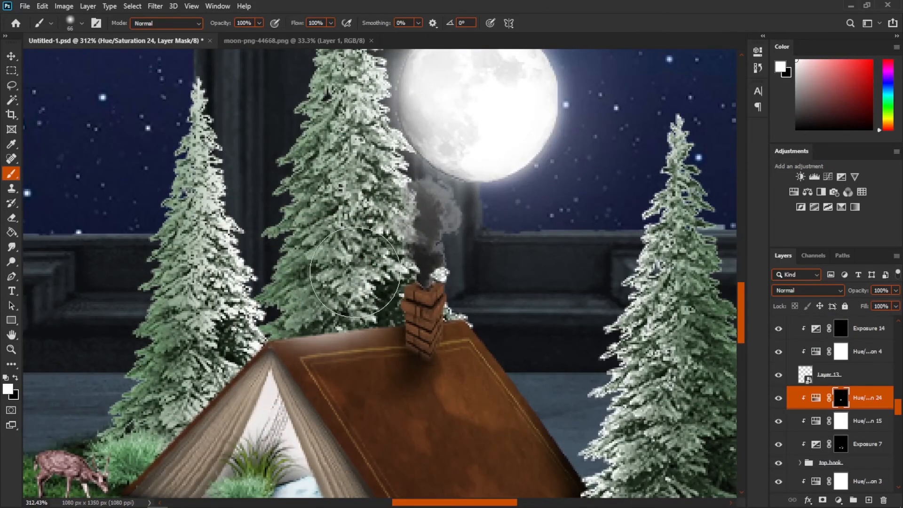
pyautogui.moveTo(395, 264); pyautogui.dragTo(443, 259)
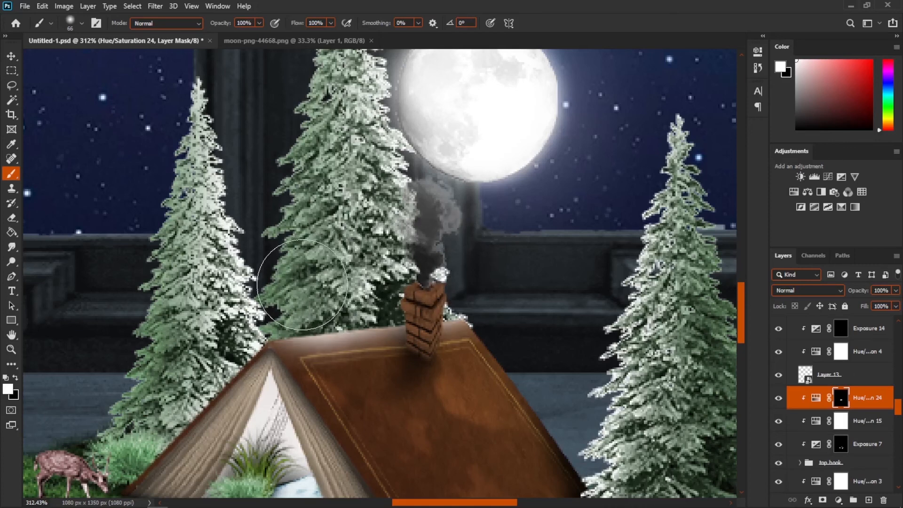
pyautogui.moveTo(312, 284)
pyautogui.keyDown('alt'); pyautogui.mouseDown()
pyautogui.moveTo(344, 274)
pyautogui.moveTo(321, 262)
pyautogui.mouseUp(); pyautogui.keyUp('alt')
pyautogui.click(328, 327)
pyautogui.keyDown('alt'); pyautogui.moveTo(439, 267); pyautogui.dragTo(423, 267); pyautogui.keyUp('alt')
pyautogui.scroll(3, 377, 306)
pyautogui.moveTo(330, 353); pyautogui.dragTo(456, 249)
pyautogui.press('5')
pyautogui.keyDown('alt'); pyautogui.moveTo(322, 312); pyautogui.dragTo(315, 312); pyautogui.keyUp('alt')
pyautogui.moveTo(320, 271); pyautogui.dragTo(442, 438)
pyautogui.scroll(-2, 320, 330)
pyautogui.press('x')
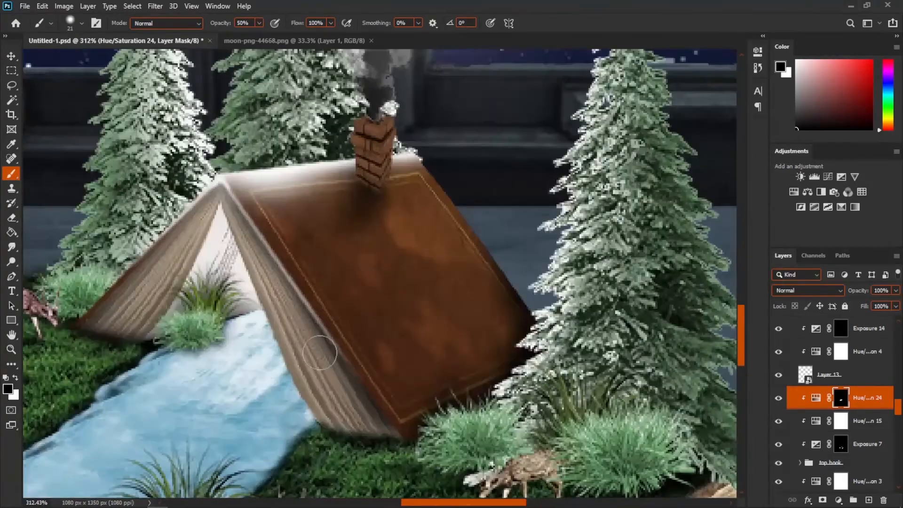
# - Add a Hue/Saturation adjustment with lightness raised to +100 and invert its mask to black
pyautogui.press('x')
pyautogui.scroll(-2, 301, 301)
pyautogui.scroll(3, 329, 212)
pyautogui.click(794, 192)
pyautogui.moveTo(663, 172); pyautogui.dragTo(730, 172)
pyautogui.click(730, 47)
pyautogui.hotkey('ctrl', 'i')
pyautogui.press('x')
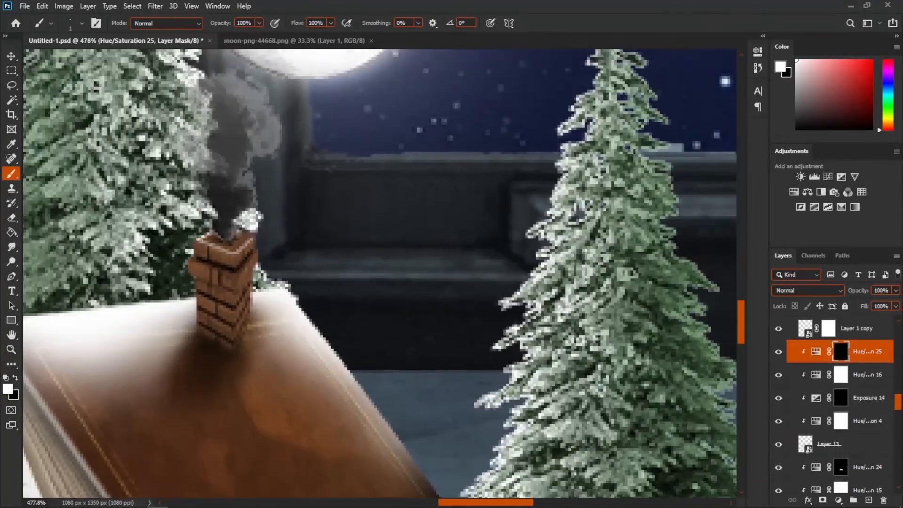
# - Paint white snow onto the chimney through the new adjustment's black mask
pyautogui.scroll(-2, 301, 306)
pyautogui.moveTo(200, 250); pyautogui.dragTo(203, 320)
pyautogui.press('x')
pyautogui.press('x')
pyautogui.scroll(3, 225, 282)
pyautogui.press('x')
pyautogui.press('x')
pyautogui.scroll(-5, 244, 320)
pyautogui.scroll(3, 787, 403)
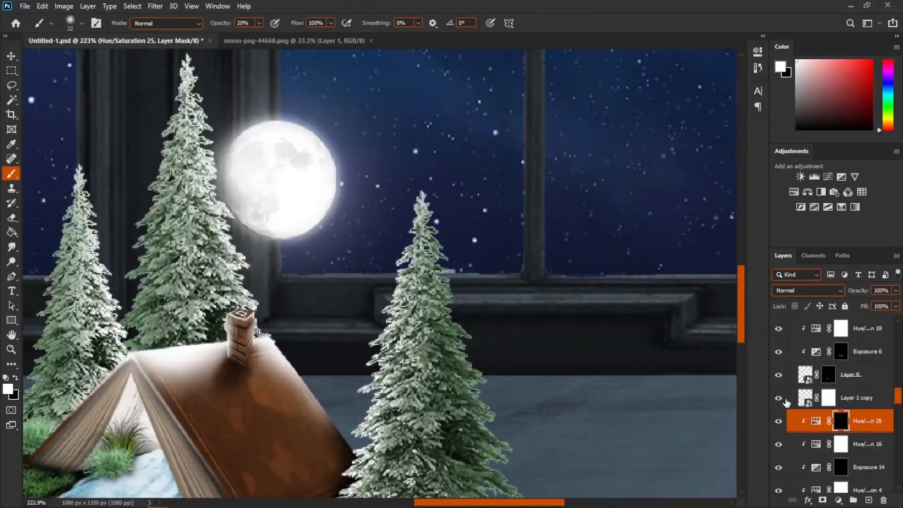
# - Select the Layer 1 copy layer, add another Hue/Saturation adjustment above it and invert its mask
pyautogui.click(856, 398)
pyautogui.click(794, 192)
pyautogui.hotkey('ctrl', 'i')
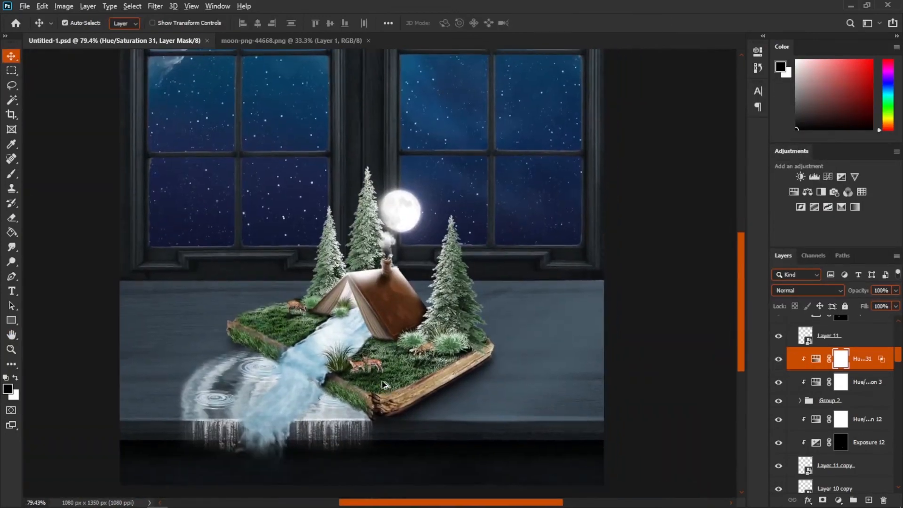
# - Bring a cloud image into the composite as a new layer and convert it to a smart object
pyautogui.scroll(2, 403, 361)
pyautogui.scroll(2, 339, 181)
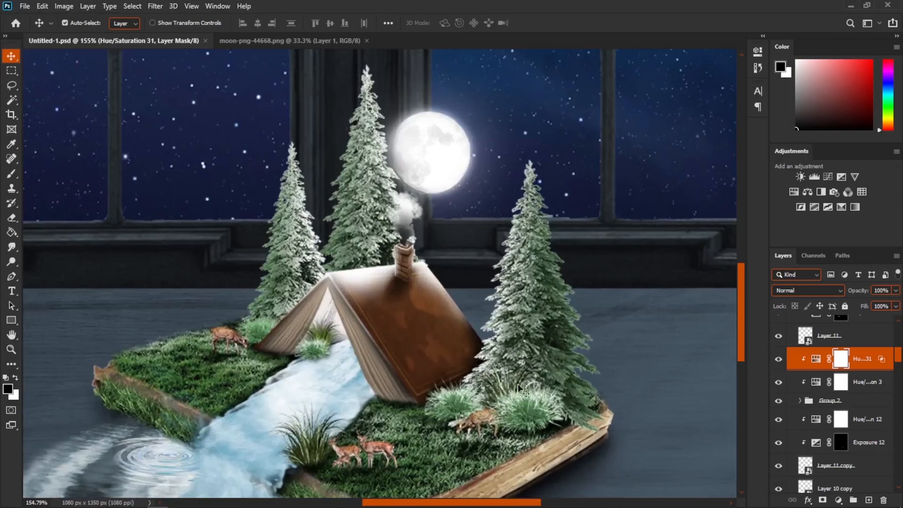
pyautogui.moveTo(490, 381); pyautogui.dragTo(464, 316)
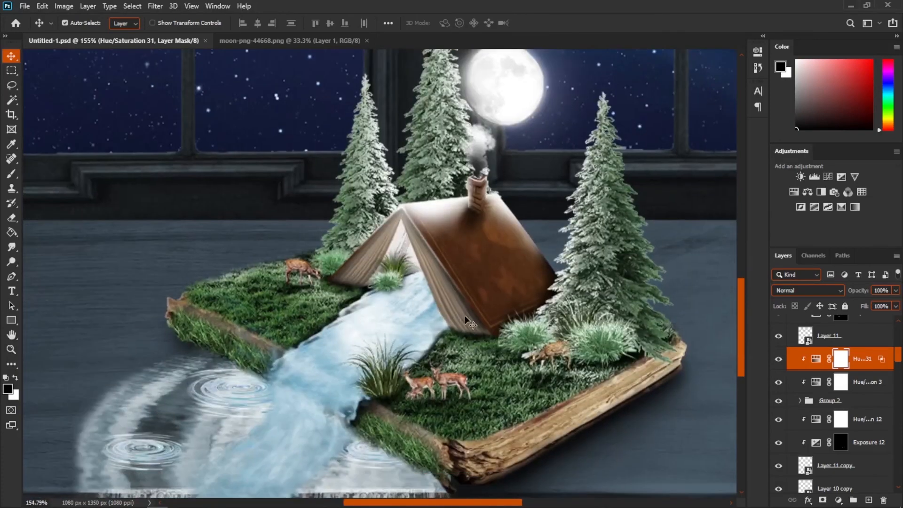
pyautogui.moveTo(497, 116); pyautogui.dragTo(353, 199)
pyautogui.scroll(5, 812, 416)
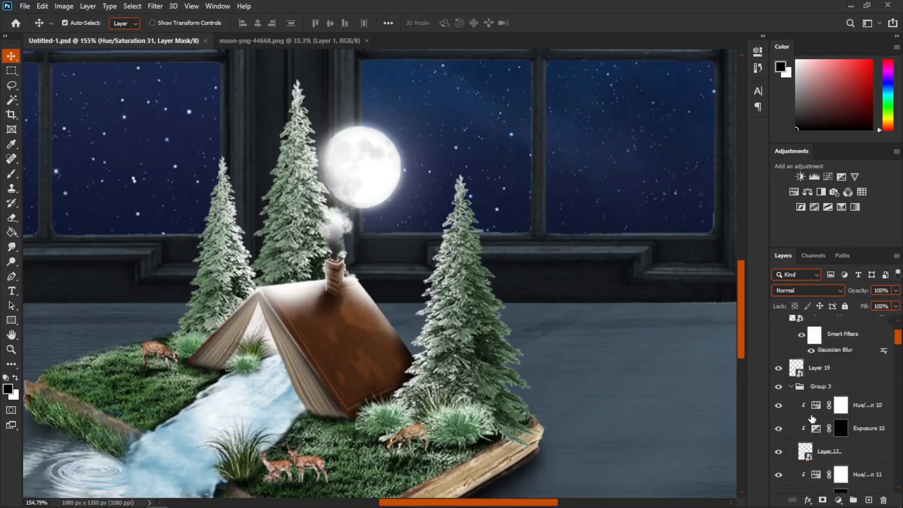
pyautogui.click(24, 6)
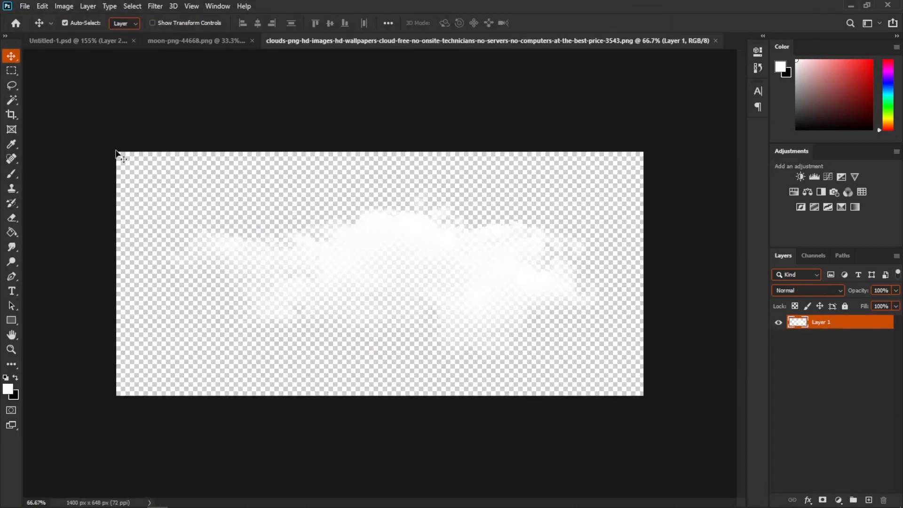
pyautogui.moveTo(120, 156); pyautogui.dragTo(330, 188)
pyautogui.rightClick(828, 326)
pyautogui.click(780, 188)
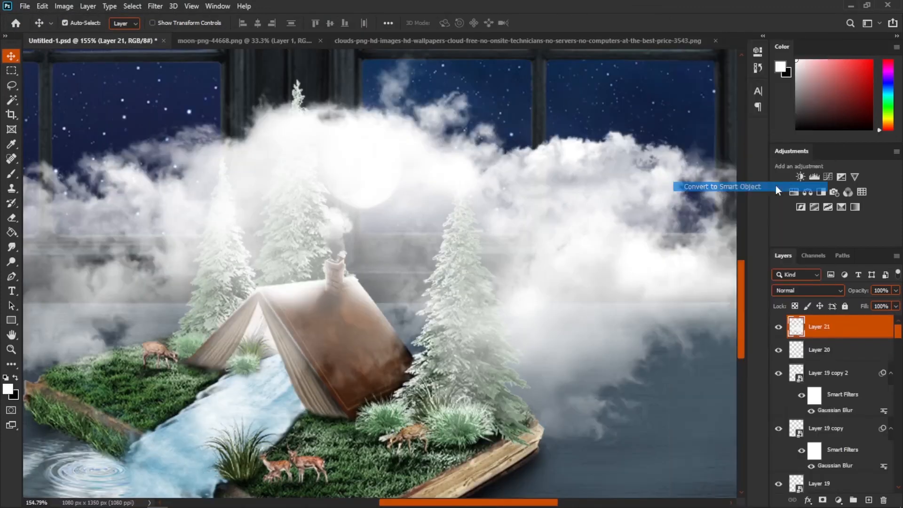
# - Free-transform the cloud layer, scaling it down to about 16% and placing it beside the moon
pyautogui.hotkey('ctrl', 't')
pyautogui.hotkey('ctrl', '0')
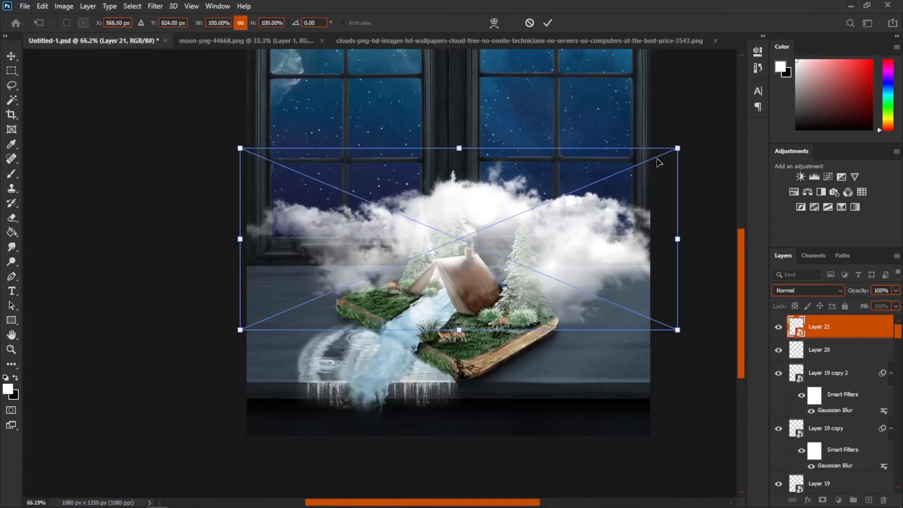
pyautogui.moveTo(667, 154); pyautogui.dragTo(337, 286)
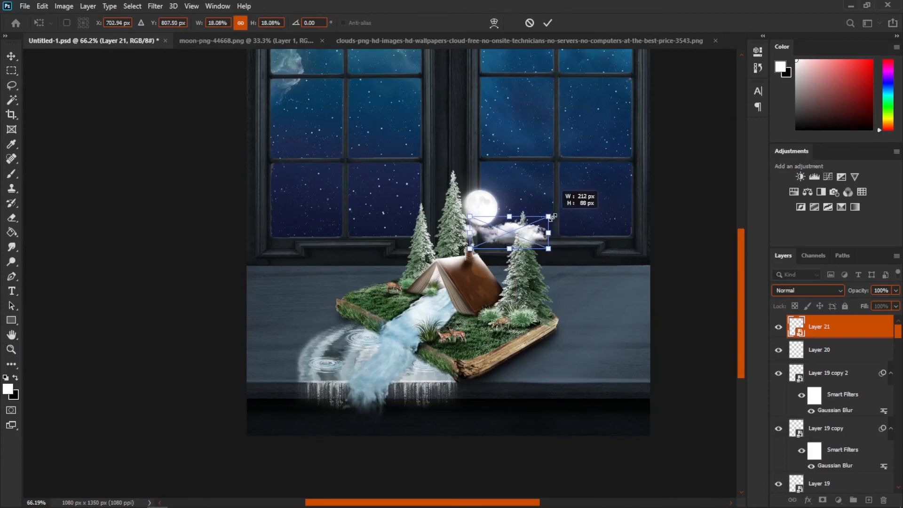
pyautogui.moveTo(548, 216); pyautogui.dragTo(541, 212)
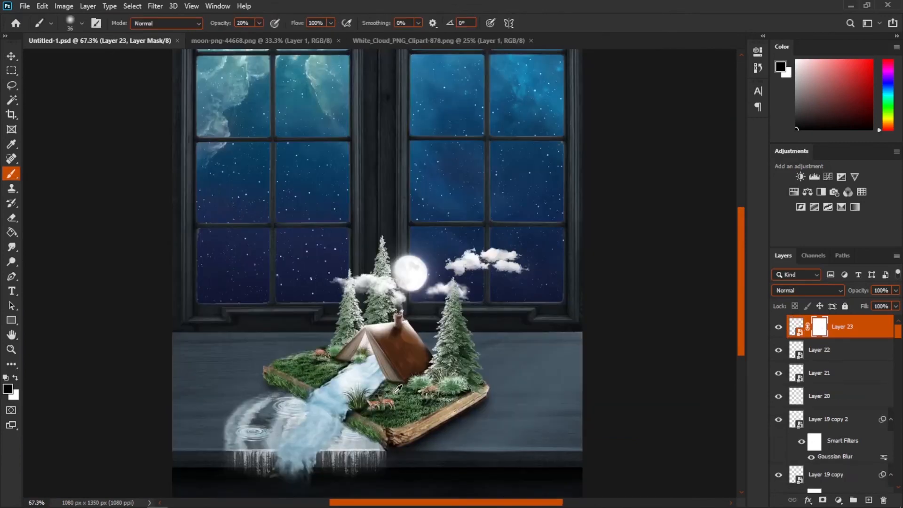
# - Brush over the nebula in the upper-left window panes with a soft low-opacity brush to blend it into the sky
pyautogui.scroll(3, 397, 335)
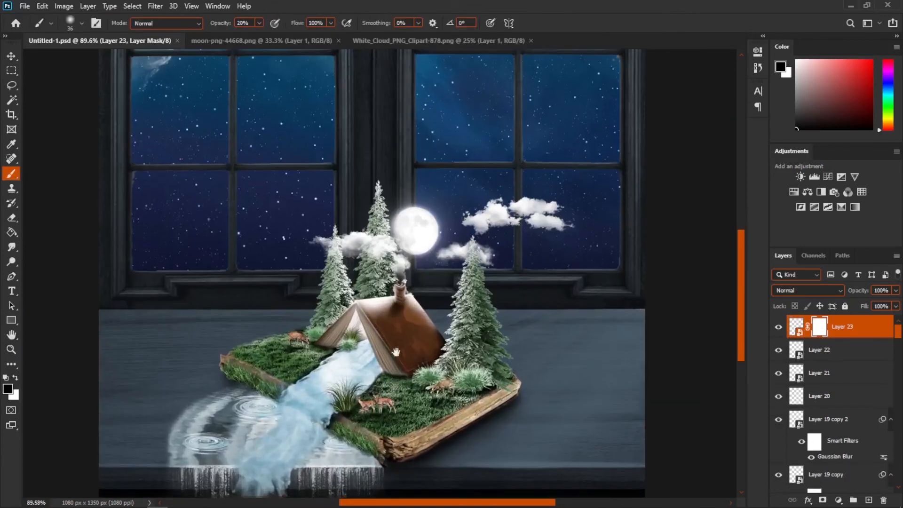
pyautogui.scroll(5, 399, 348)
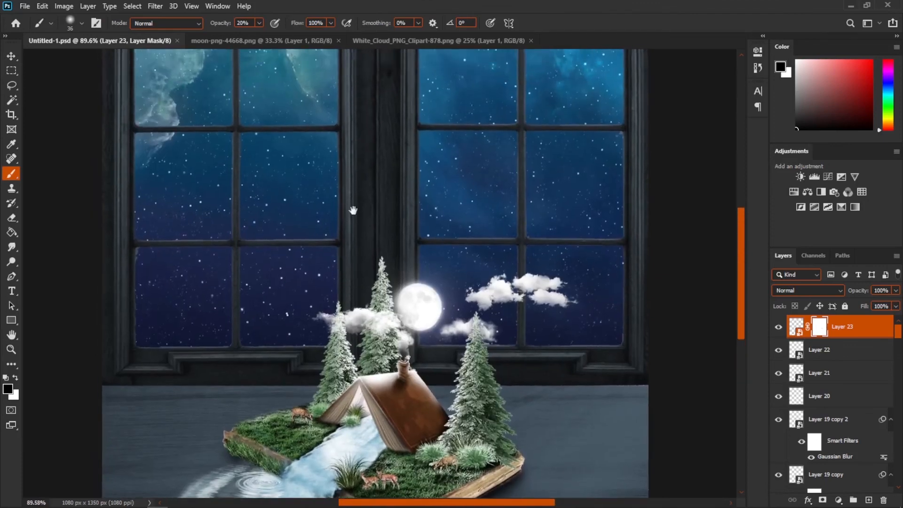
pyautogui.moveTo(353, 210); pyautogui.dragTo(369, 380)
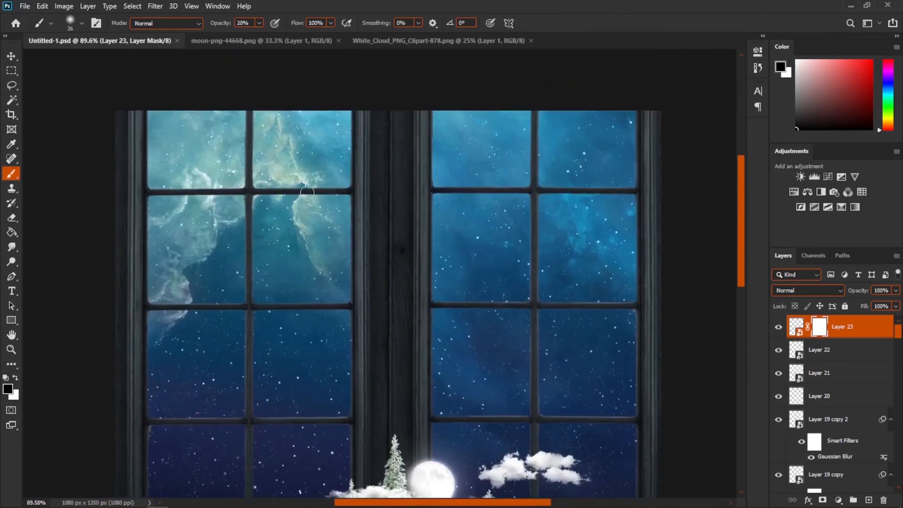
pyautogui.moveTo(304, 273); pyautogui.dragTo(300, 201)
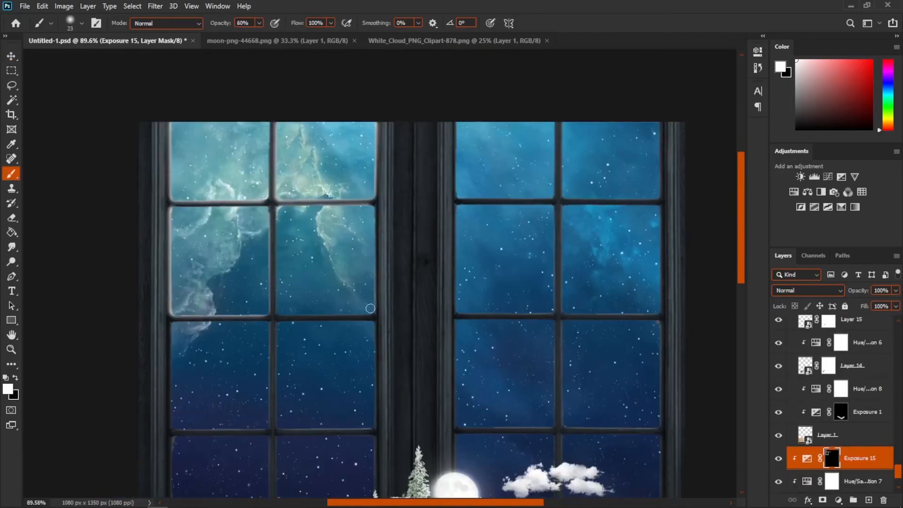
pyautogui.scroll(6, 438, 352)
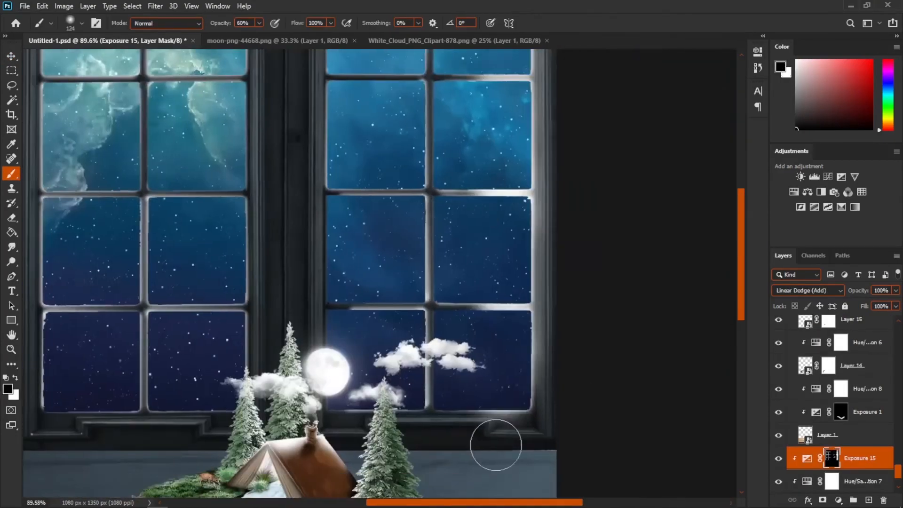
pyautogui.scroll(-8, 422, 391)
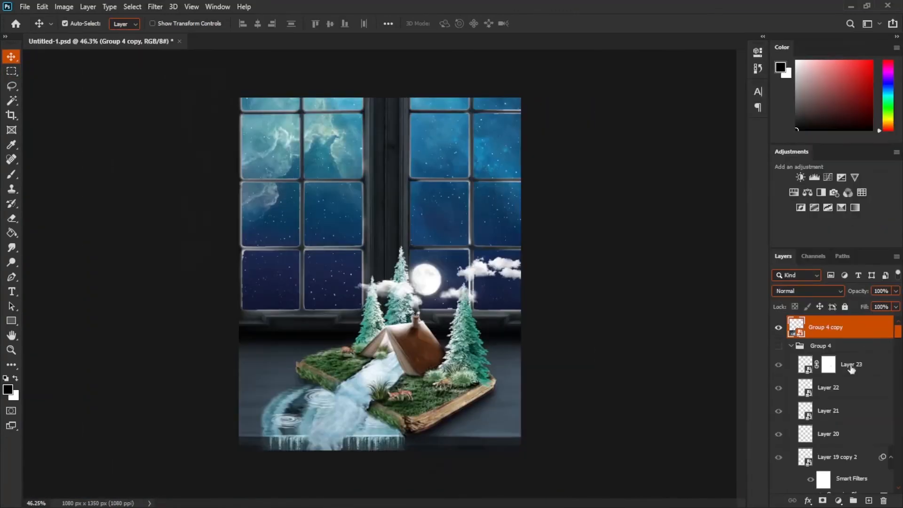
# - Free-transform the merged copy of the whole composite
pyautogui.hotkey('ctrl', 't')
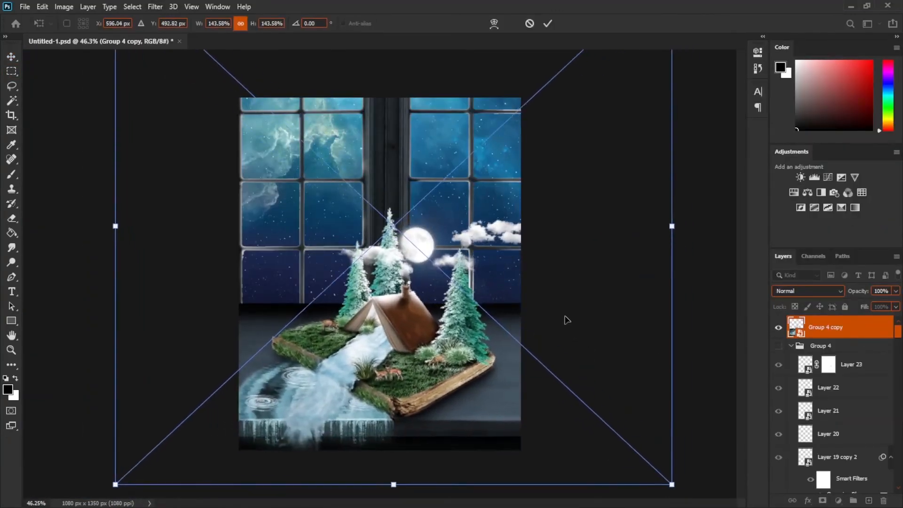